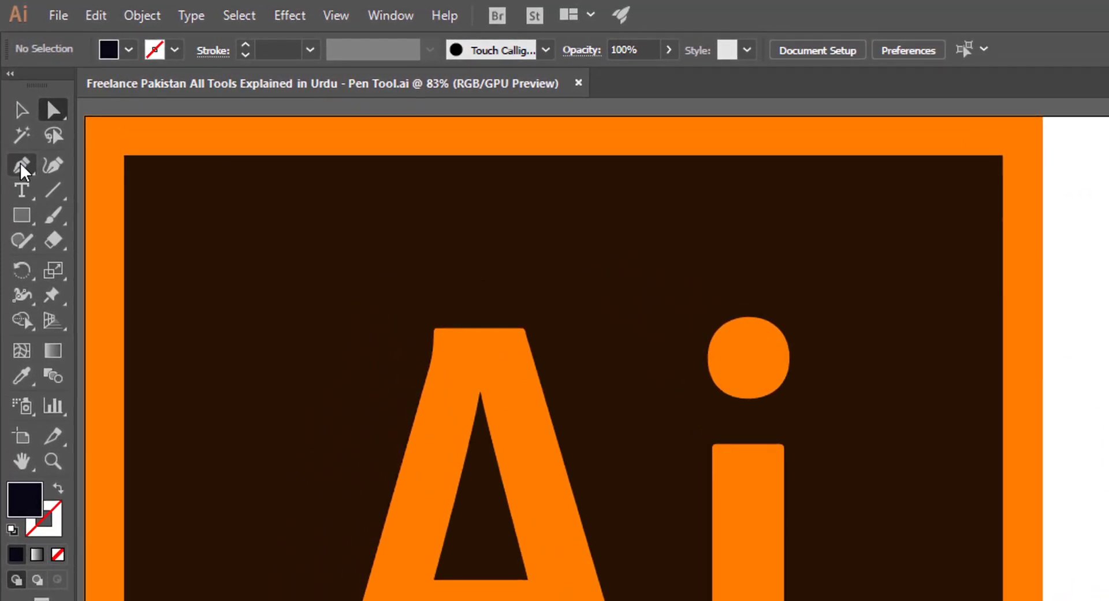
# - Compare the tools grouped under Illustrator's Pen tool with the Pen, Eraser and History Brush tool groups in Photoshop
pyautogui.click(23, 165)
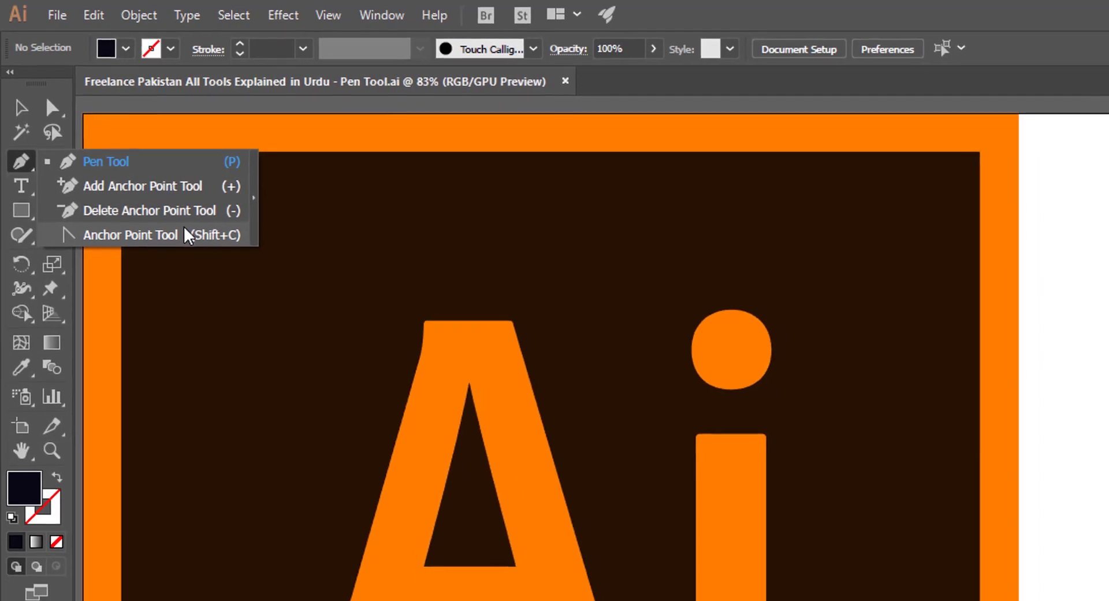
pyautogui.click(23, 150)
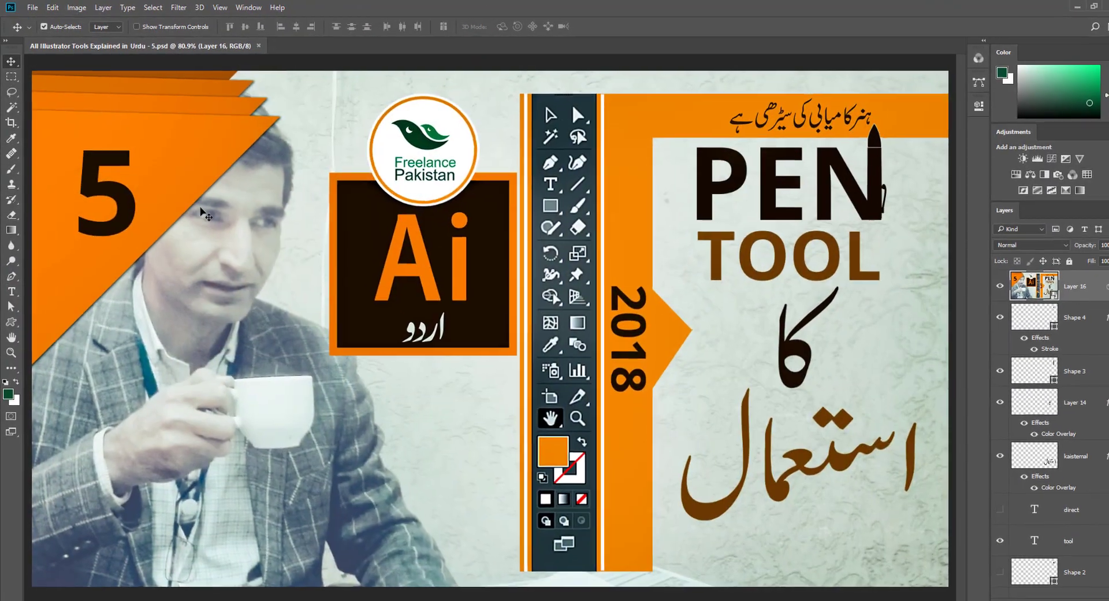
pyautogui.click(10, 273)
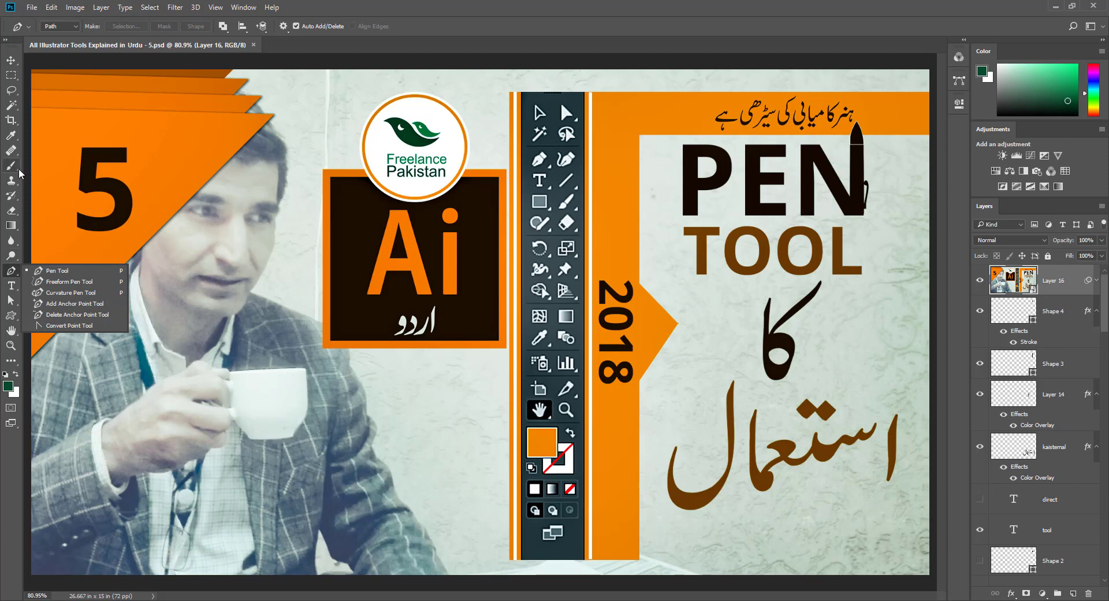
pyautogui.click(12, 256)
pyautogui.click(11, 224)
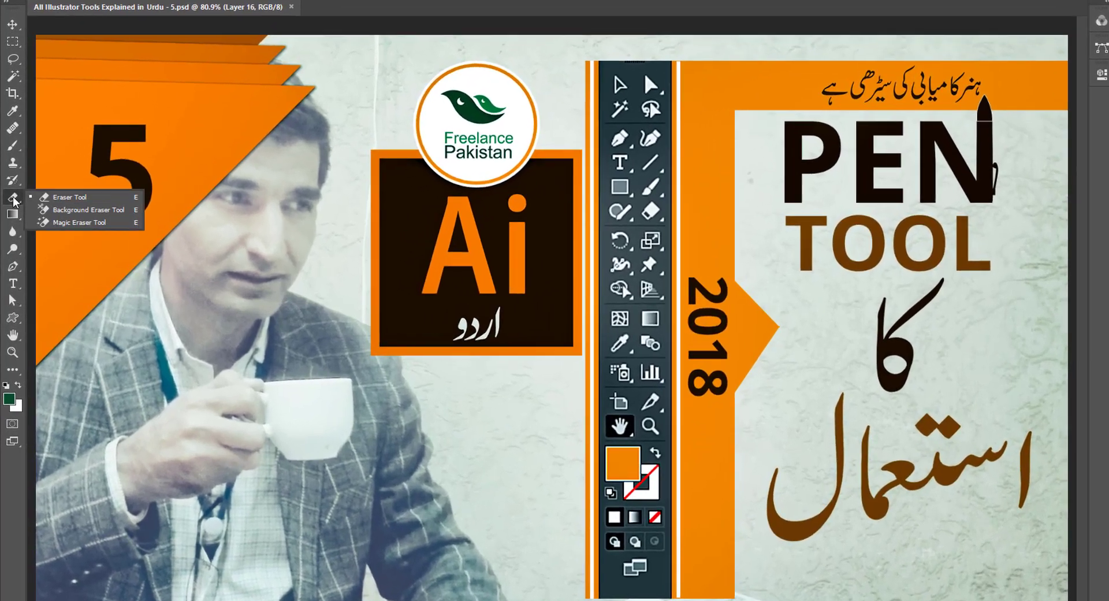
pyautogui.click(11, 204)
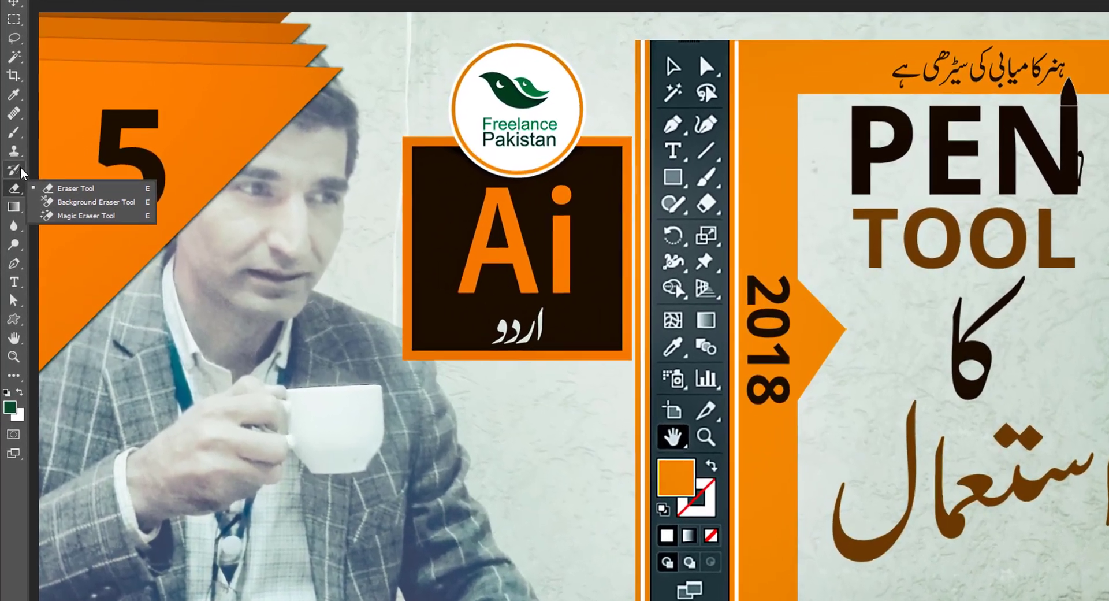
pyautogui.click(12, 188)
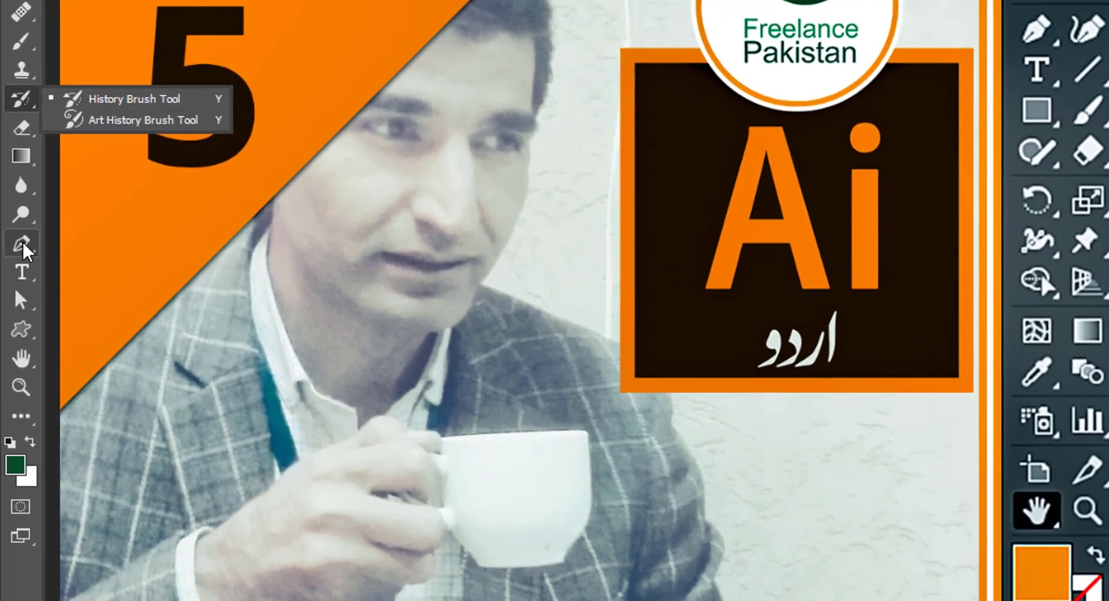
pyautogui.click(18, 255)
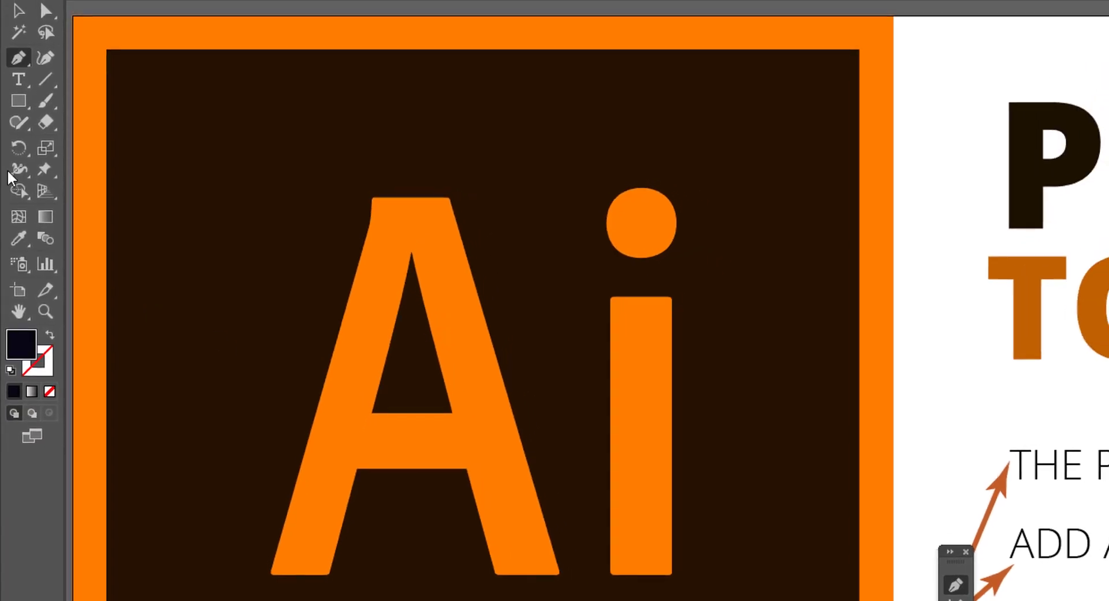
# - In Illustrator, tear off the Pen tool group as a floating vertical toolbar and place it at the tails of the four arrows
pyautogui.click(18, 63)
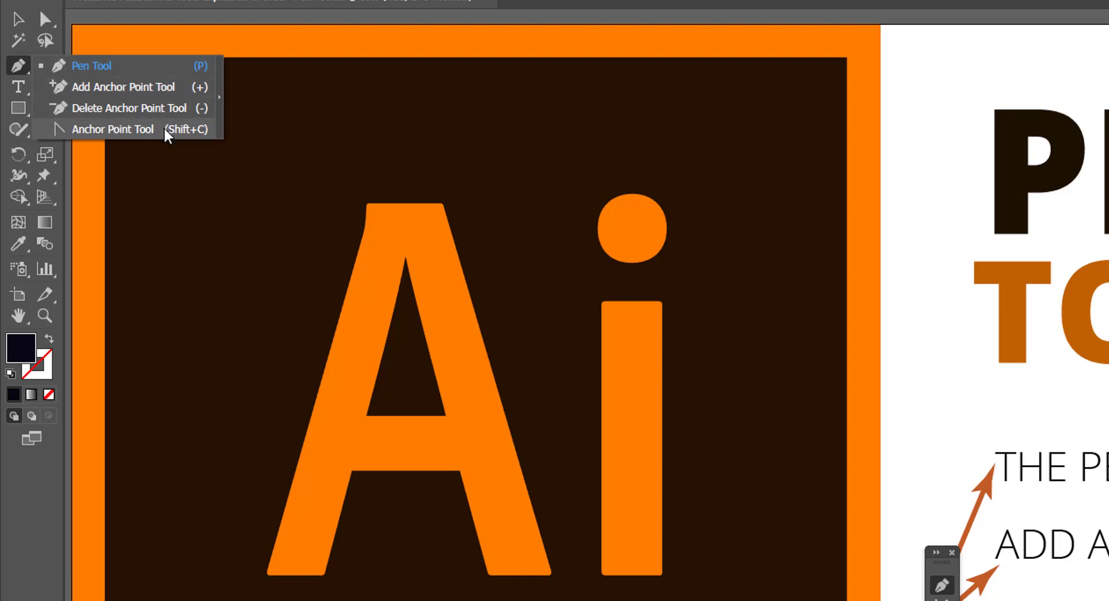
pyautogui.click(220, 103)
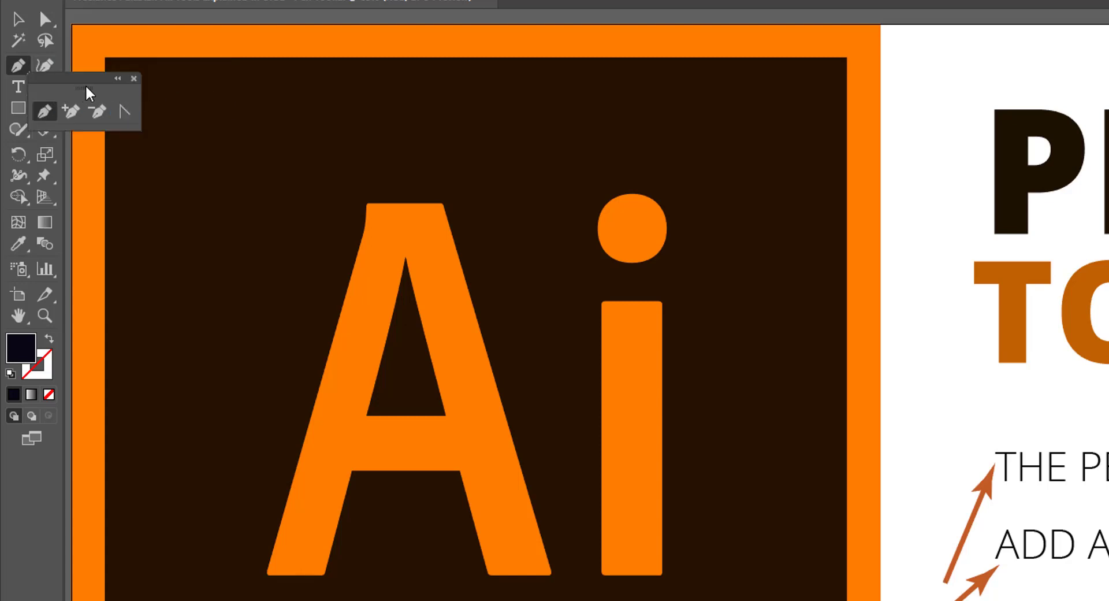
pyautogui.moveTo(87, 92); pyautogui.dragTo(896, 254)
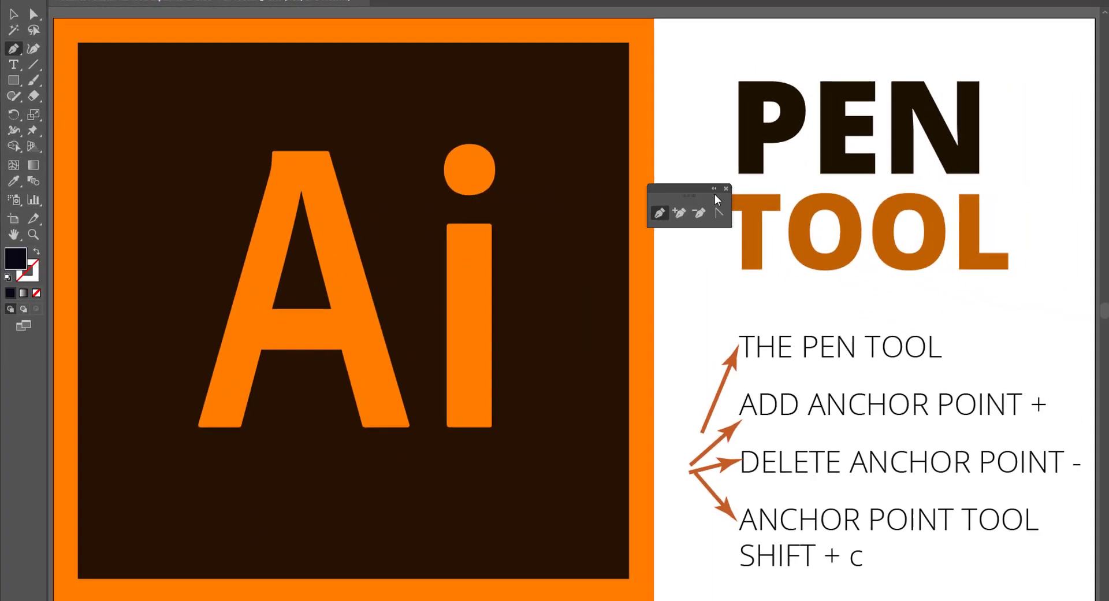
pyautogui.click(697, 184)
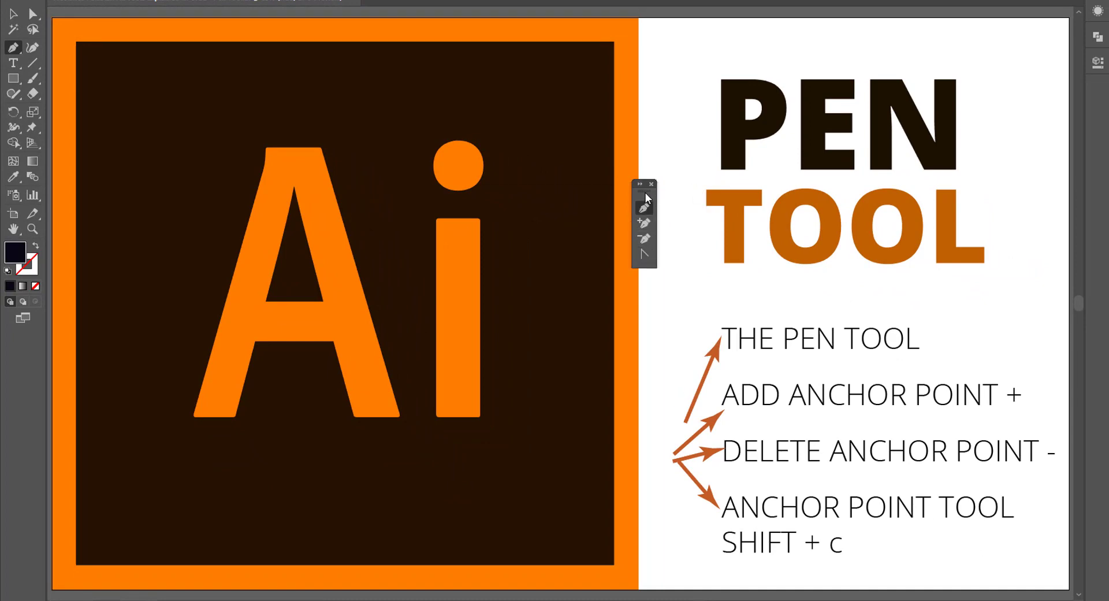
pyautogui.moveTo(647, 198); pyautogui.dragTo(678, 421)
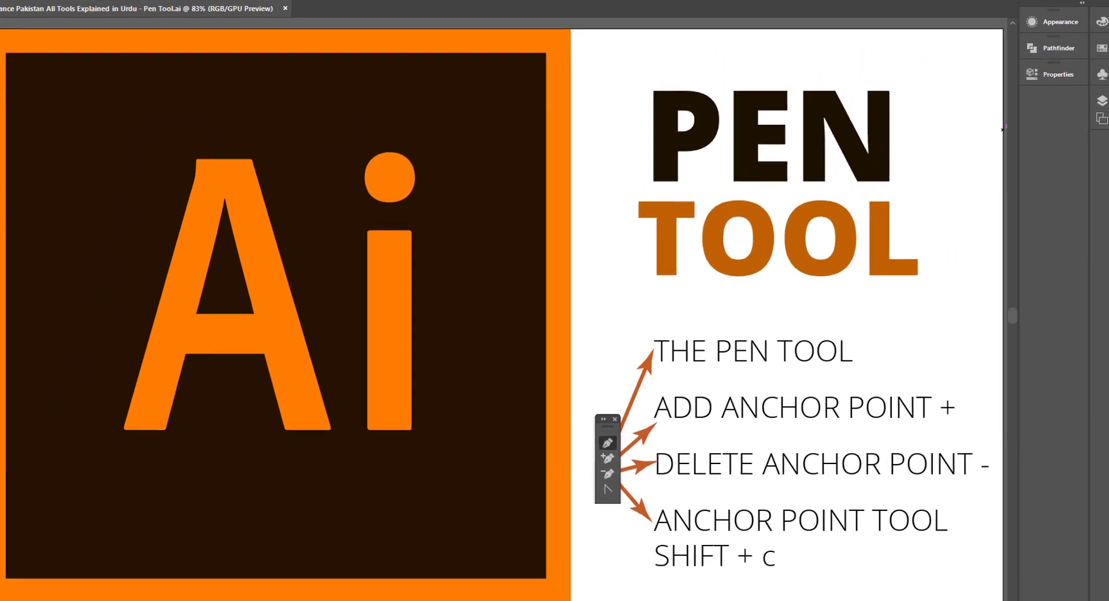
# - Display the artboard list and go to the Practice artboard
pyautogui.click(1102, 118)
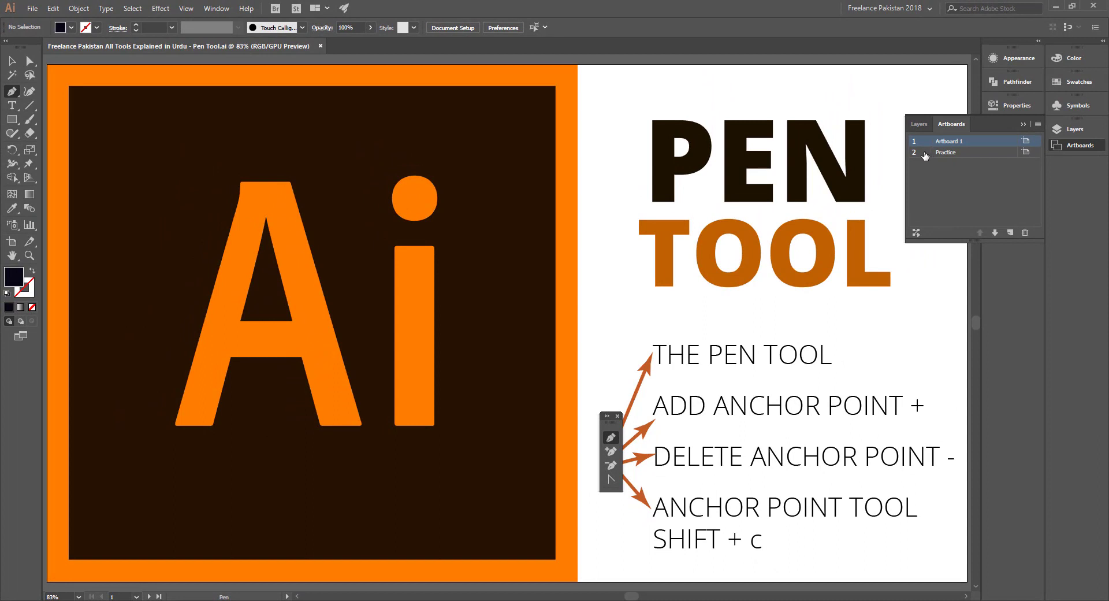
pyautogui.doubleClick(925, 152)
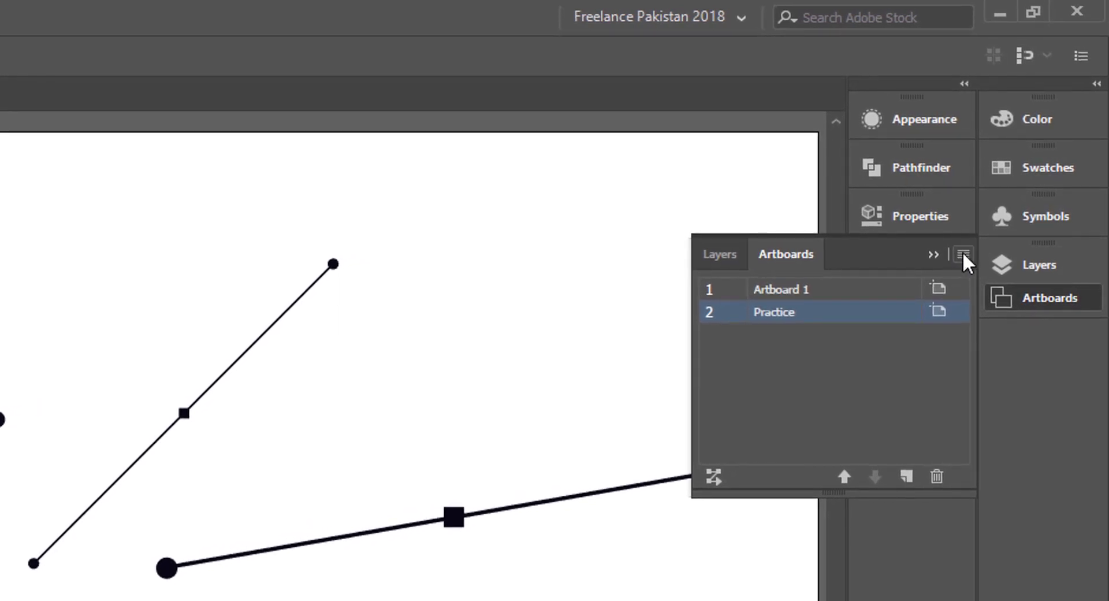
# - Examine the option menus of Illustrator's Artboards and Layers panels and of Photoshop's Layers and Adjustments panels
pyautogui.click(963, 255)
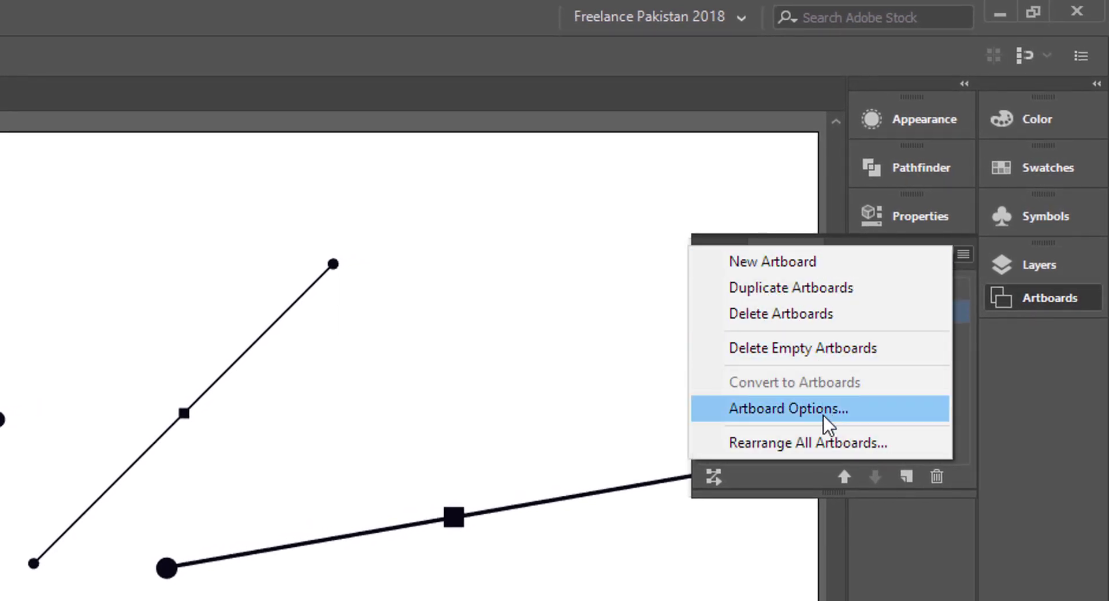
pyautogui.click(1060, 379)
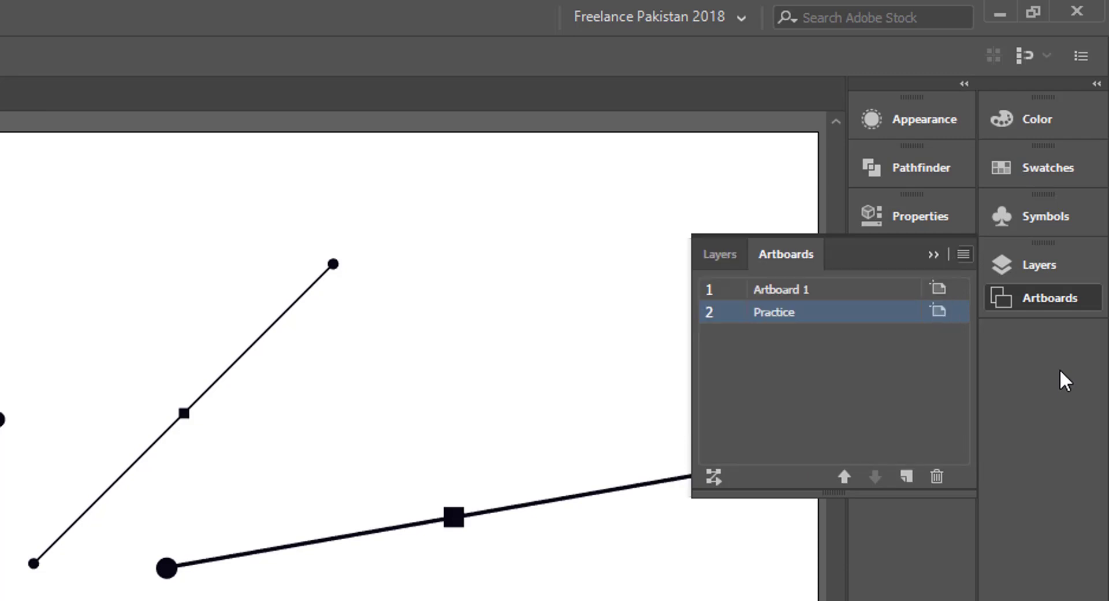
pyautogui.click(721, 263)
pyautogui.click(963, 254)
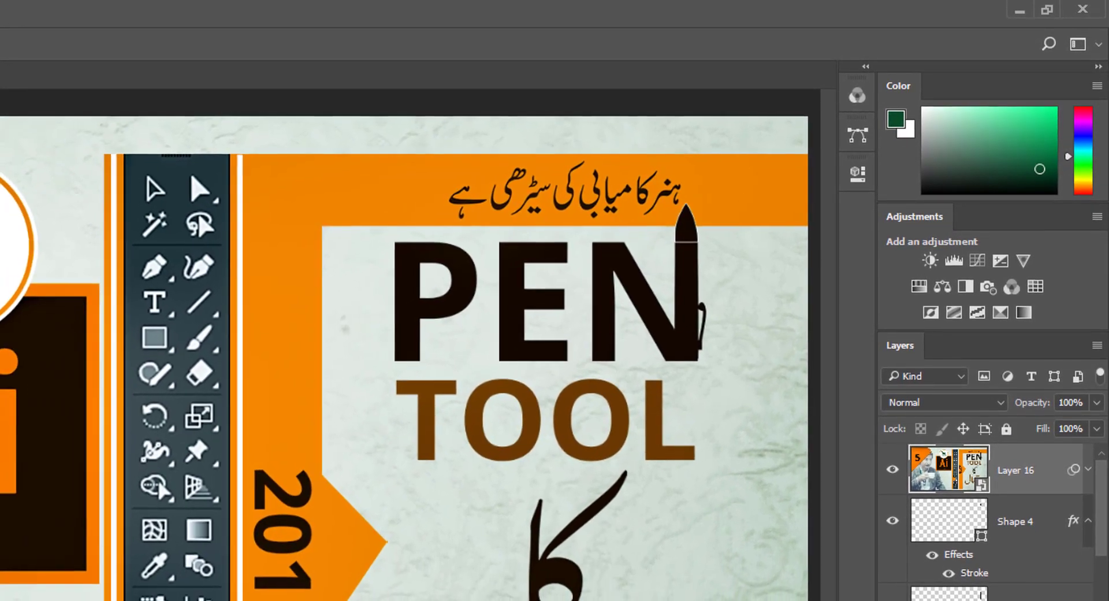
pyautogui.click(1097, 345)
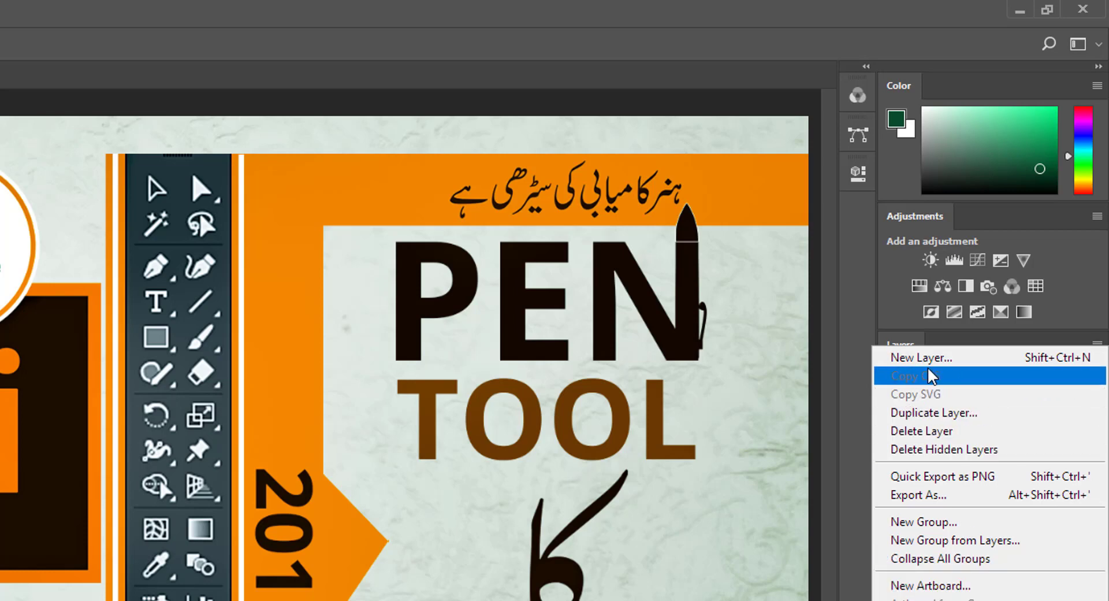
pyautogui.click(1096, 218)
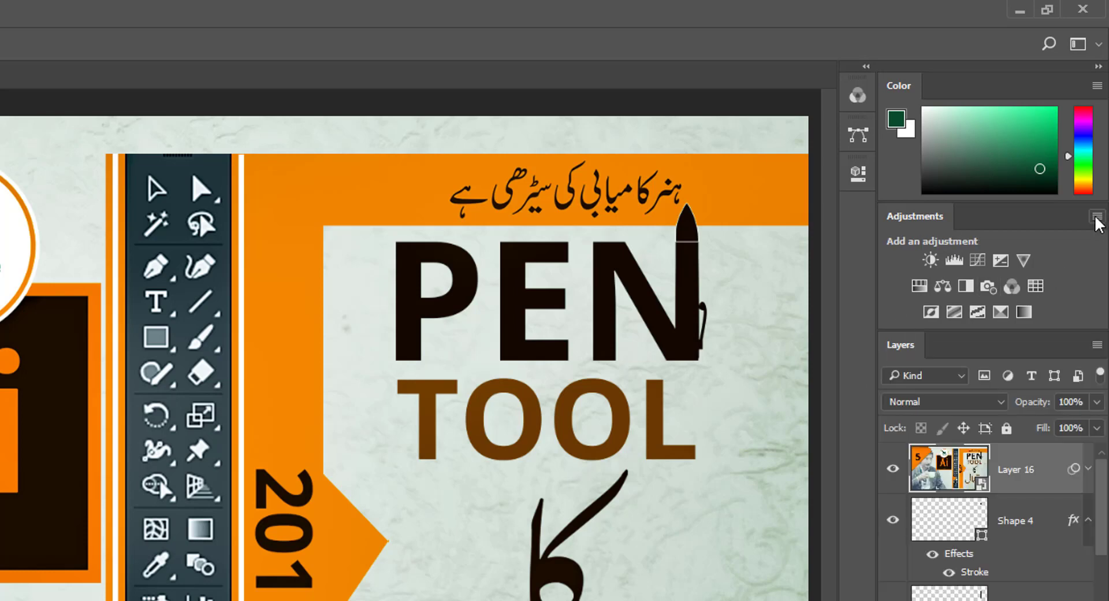
pyautogui.click(1097, 219)
pyautogui.click(1097, 217)
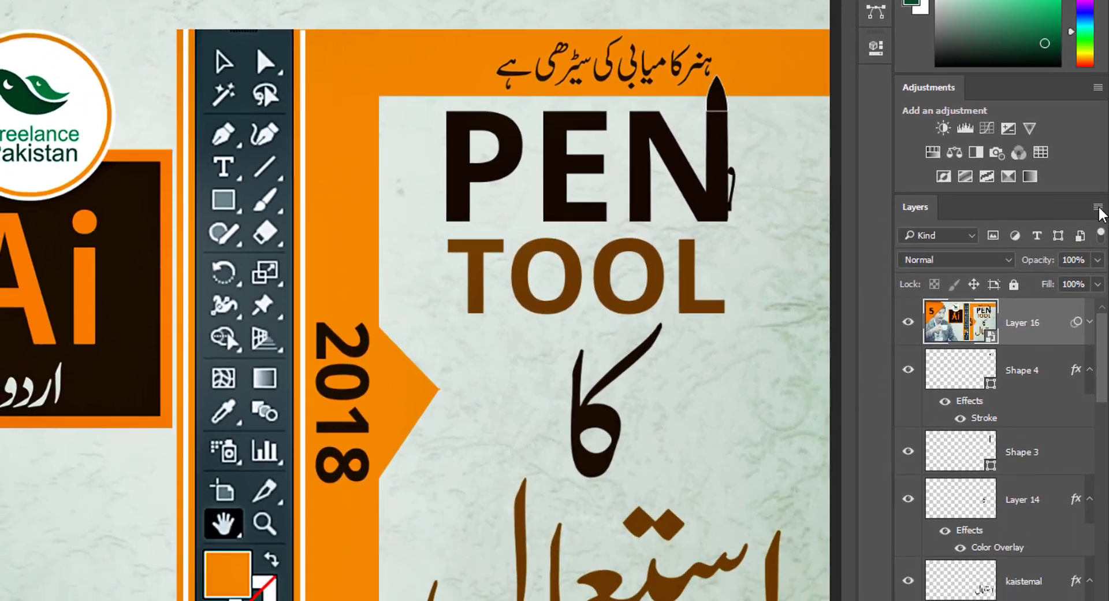
pyautogui.click(1098, 208)
pyautogui.click(1098, 208)
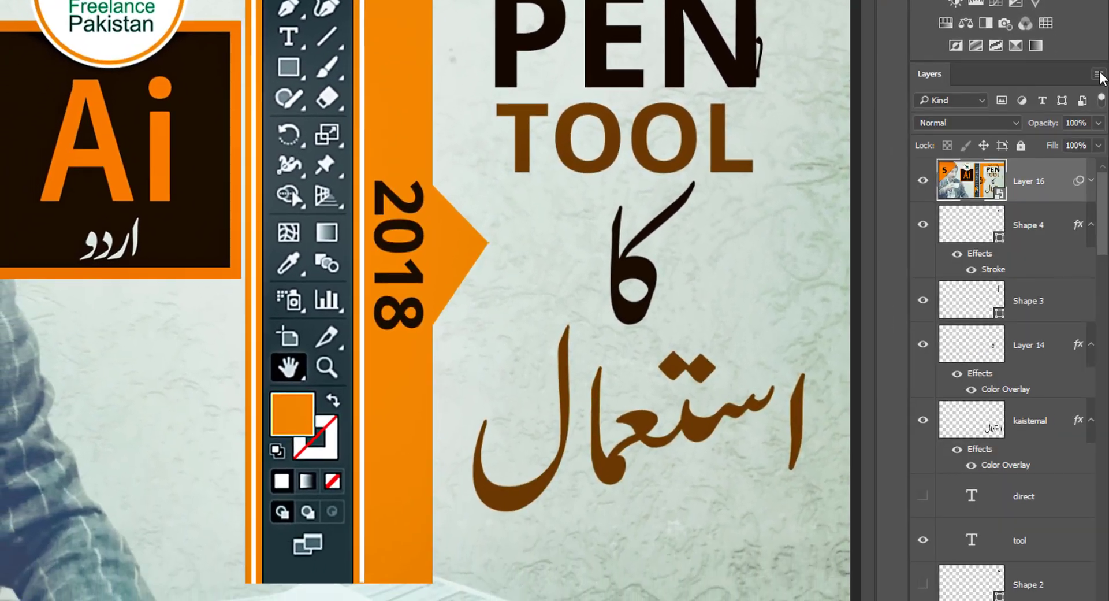
# - Try the small thumbnail size in Photoshop's Layers Panel Options and confirm with the largest thumbnail size
pyautogui.click(1099, 76)
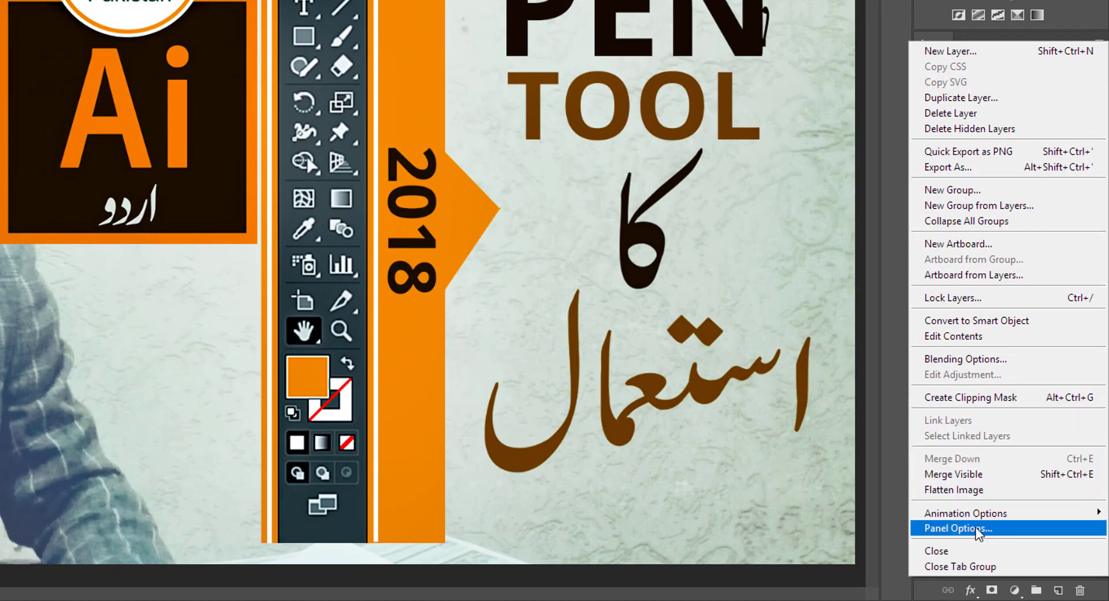
pyautogui.click(976, 526)
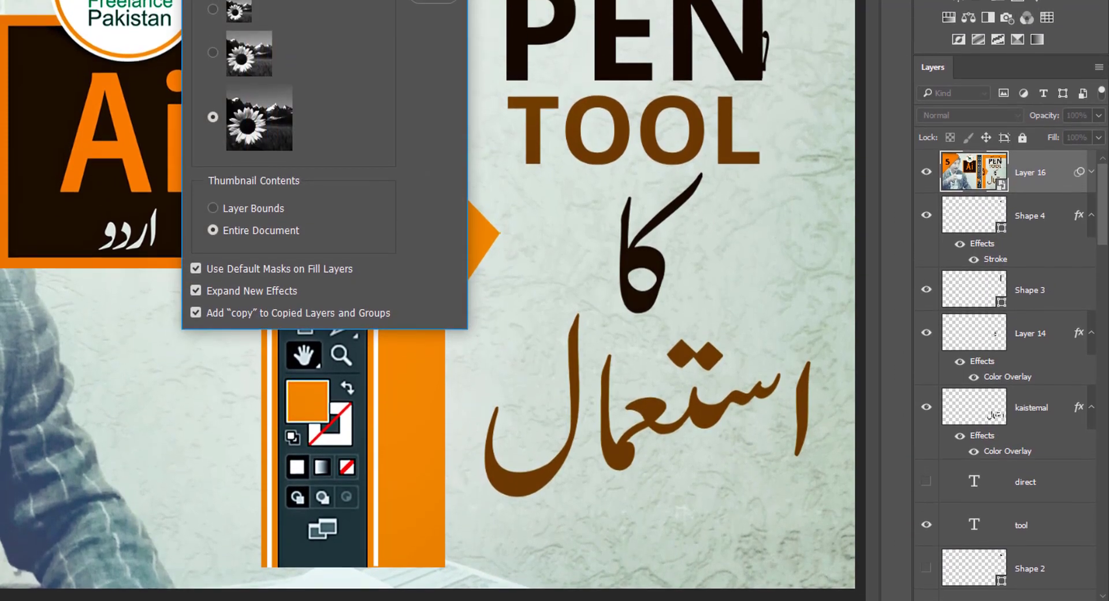
pyautogui.moveTo(351, 1); pyautogui.dragTo(654, 45)
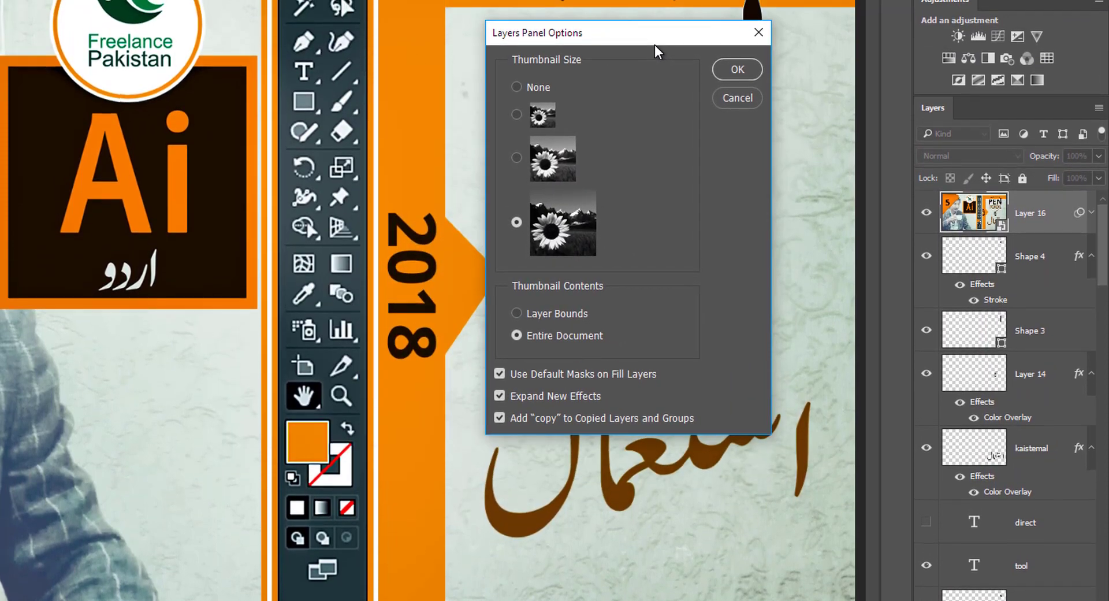
pyautogui.click(517, 117)
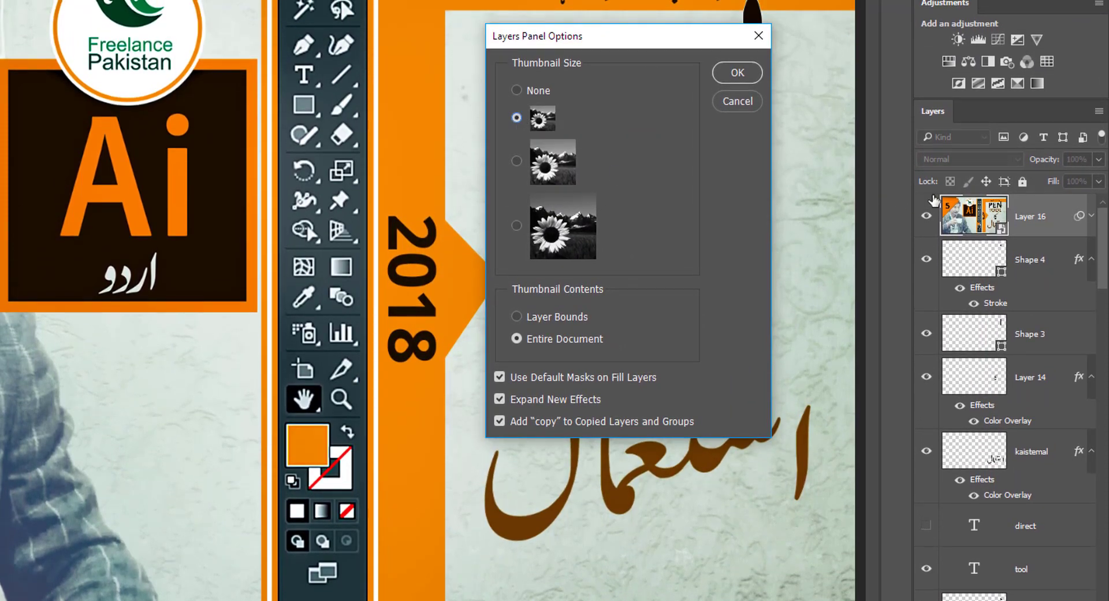
pyautogui.click(516, 225)
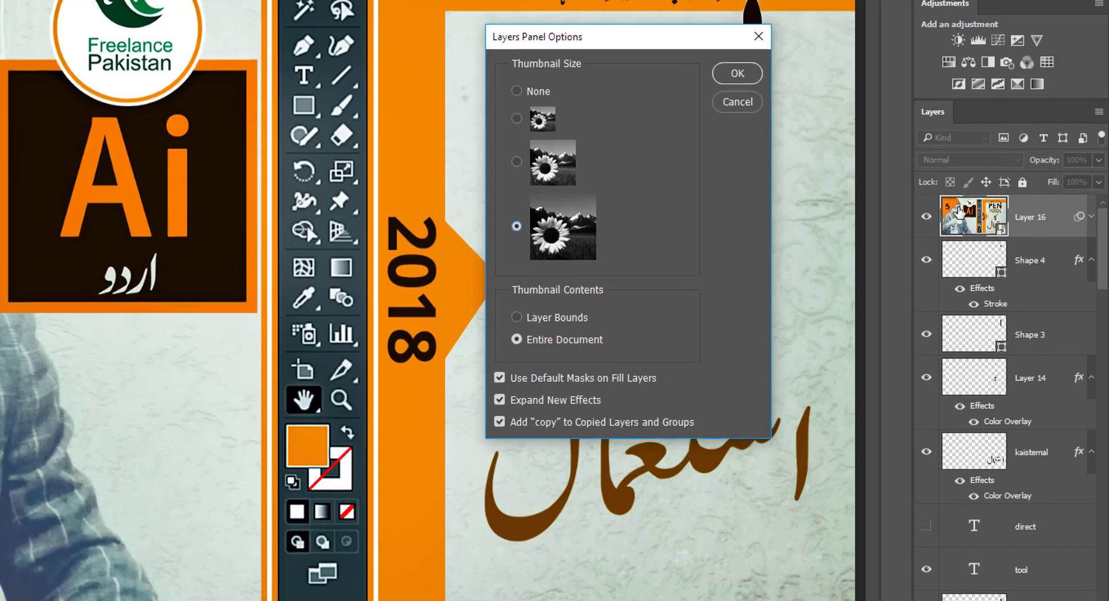
pyautogui.click(740, 78)
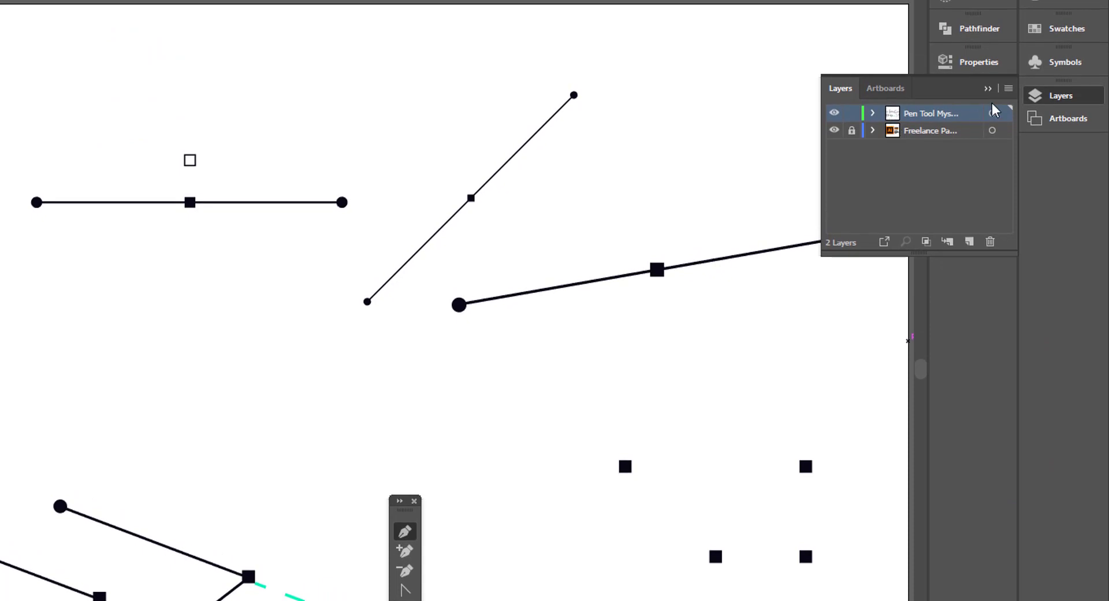
# - Switch to Illustrator, set the Layers panel row size to Large, and collapse the panel
pyautogui.click(1008, 89)
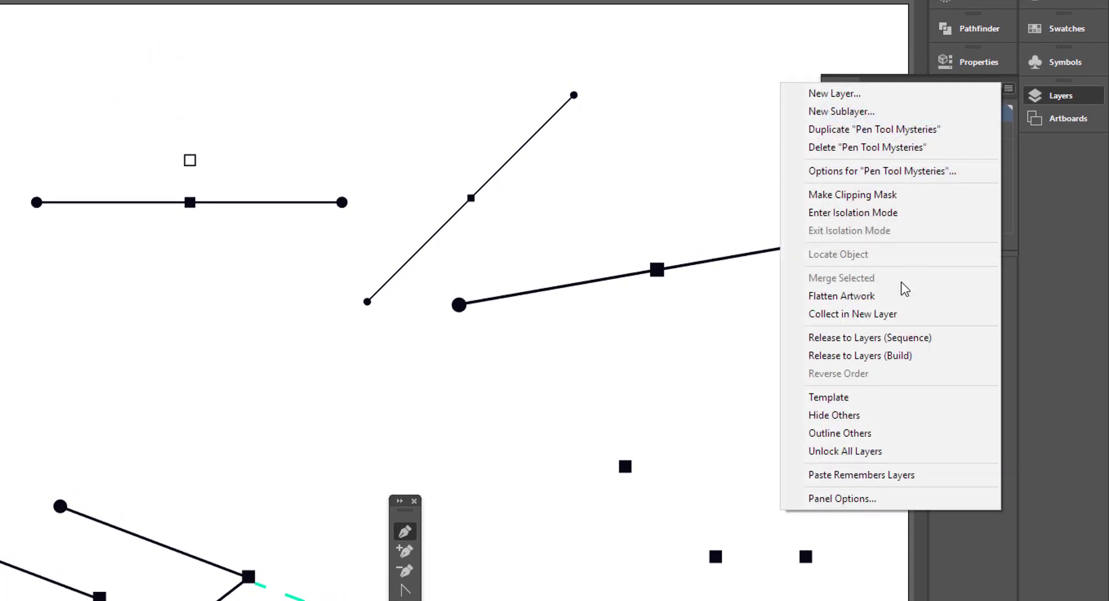
pyautogui.click(858, 501)
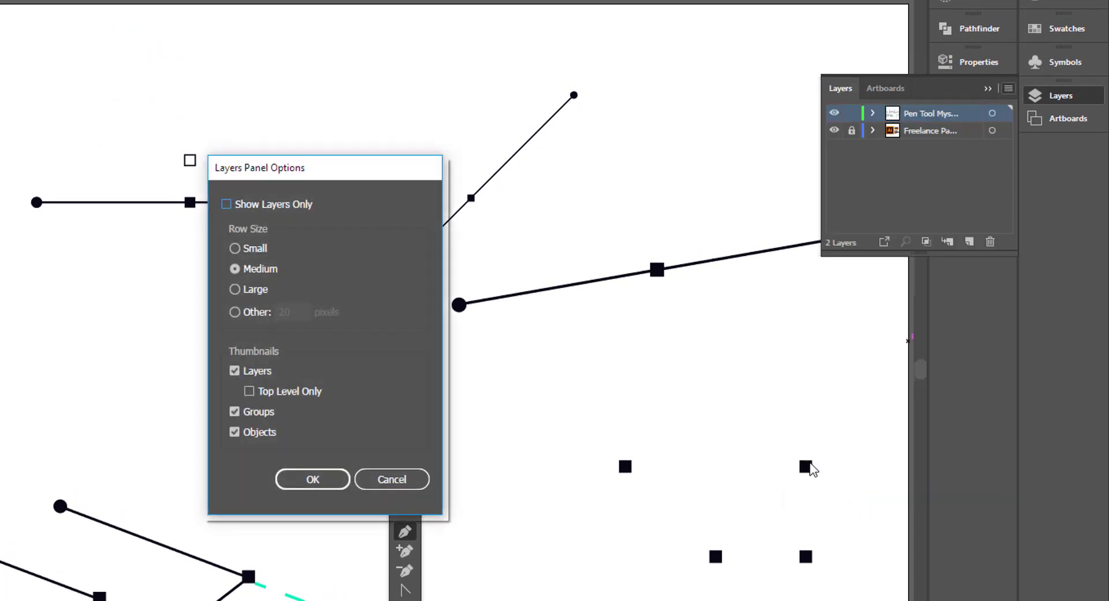
pyautogui.moveTo(384, 165); pyautogui.dragTo(733, 96)
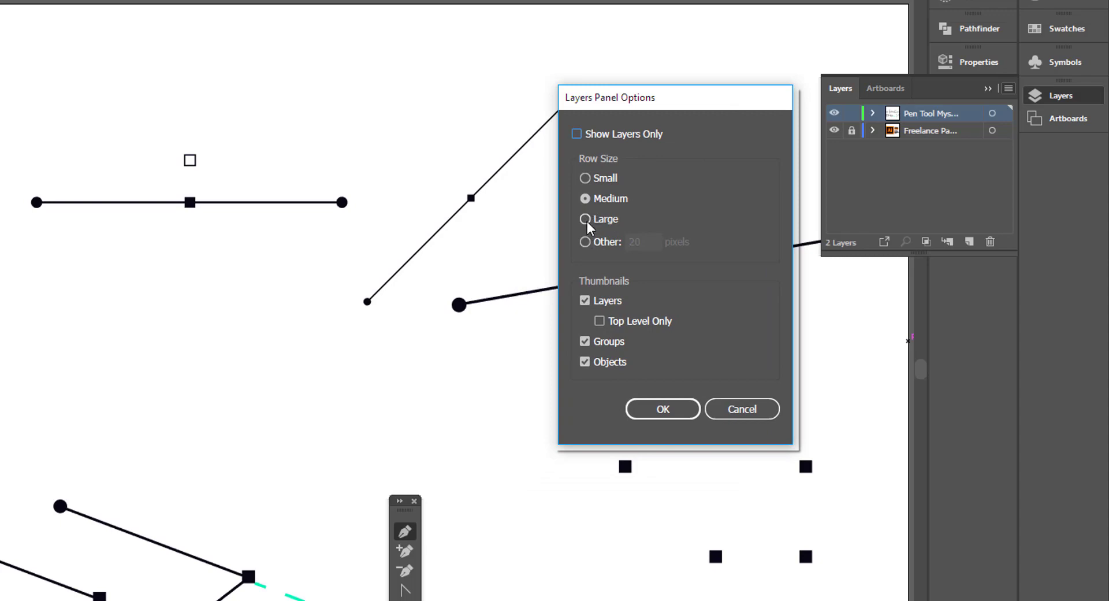
pyautogui.click(674, 411)
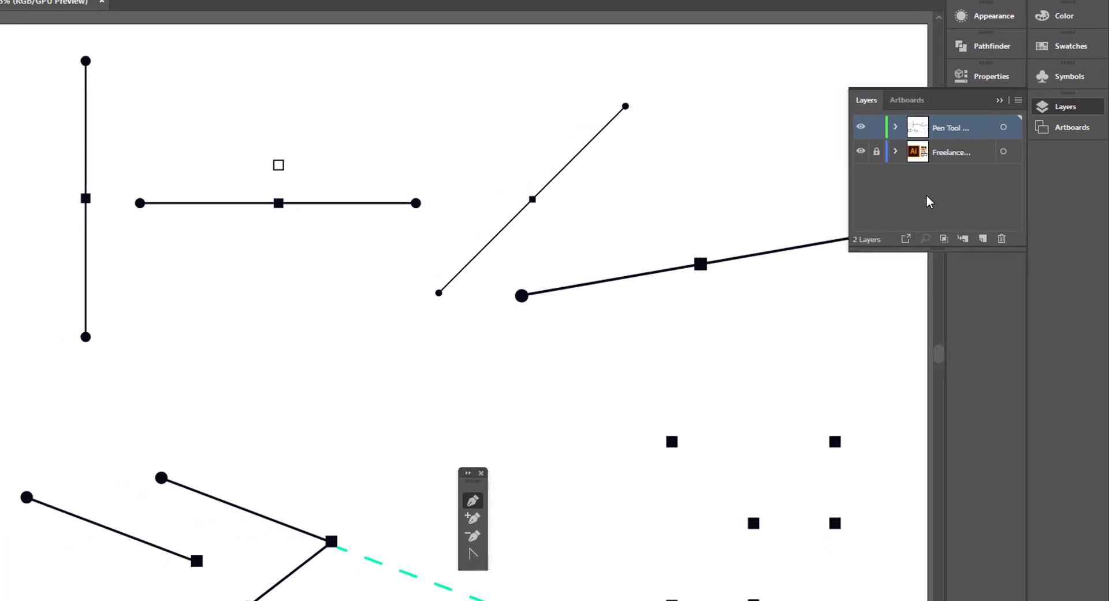
pyautogui.click(995, 96)
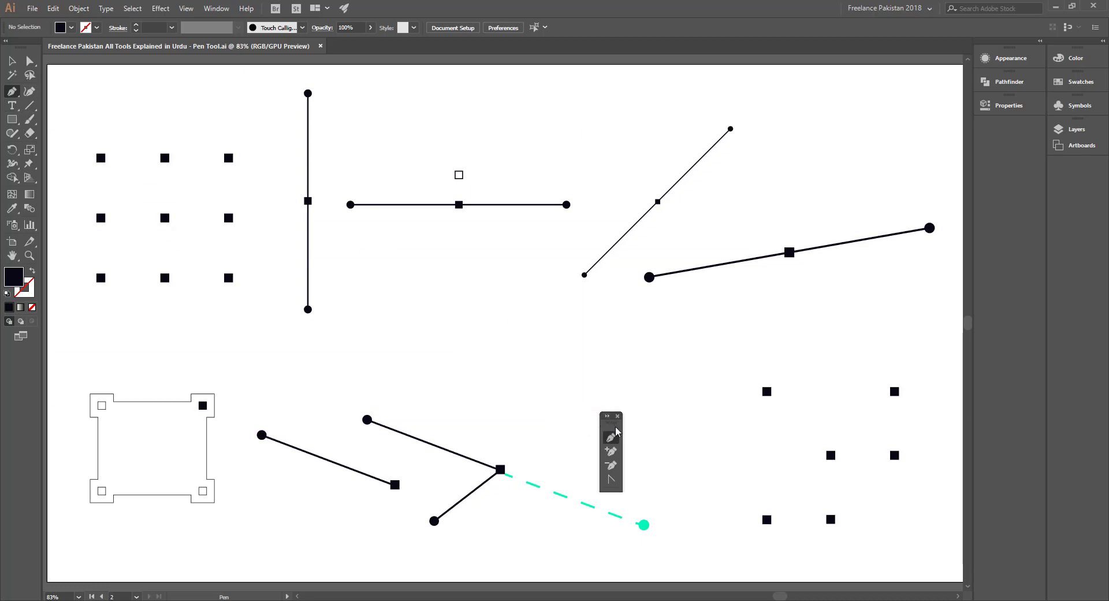
# - Move the floating Pen toolbar above the horizontal practice line and start a path on the nine-square grid's upper-left square
pyautogui.moveTo(616, 430); pyautogui.dragTo(543, 98)
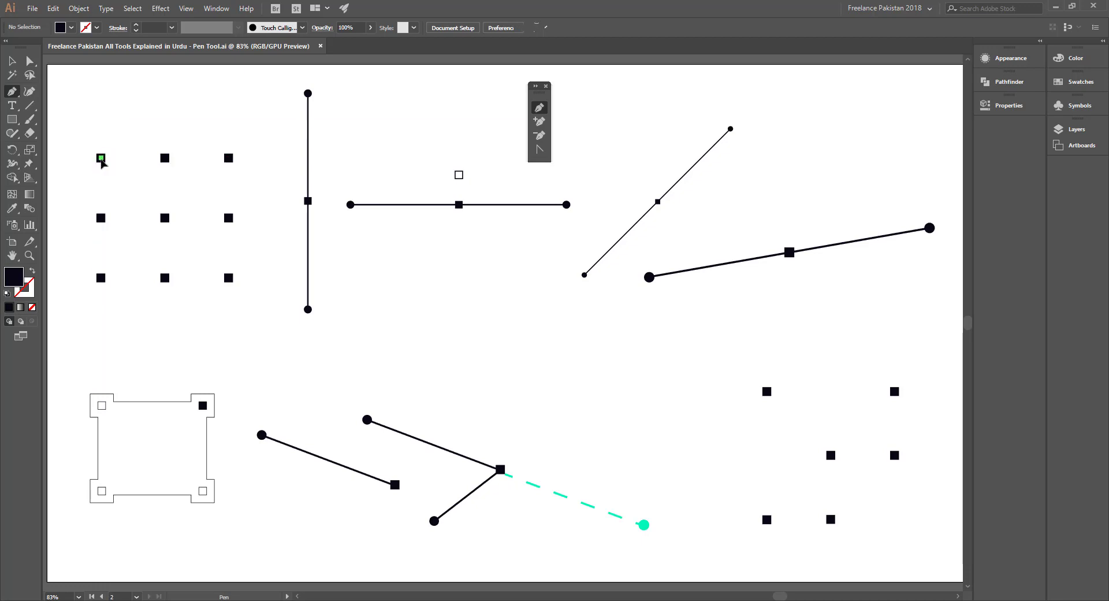
pyautogui.click(100, 158)
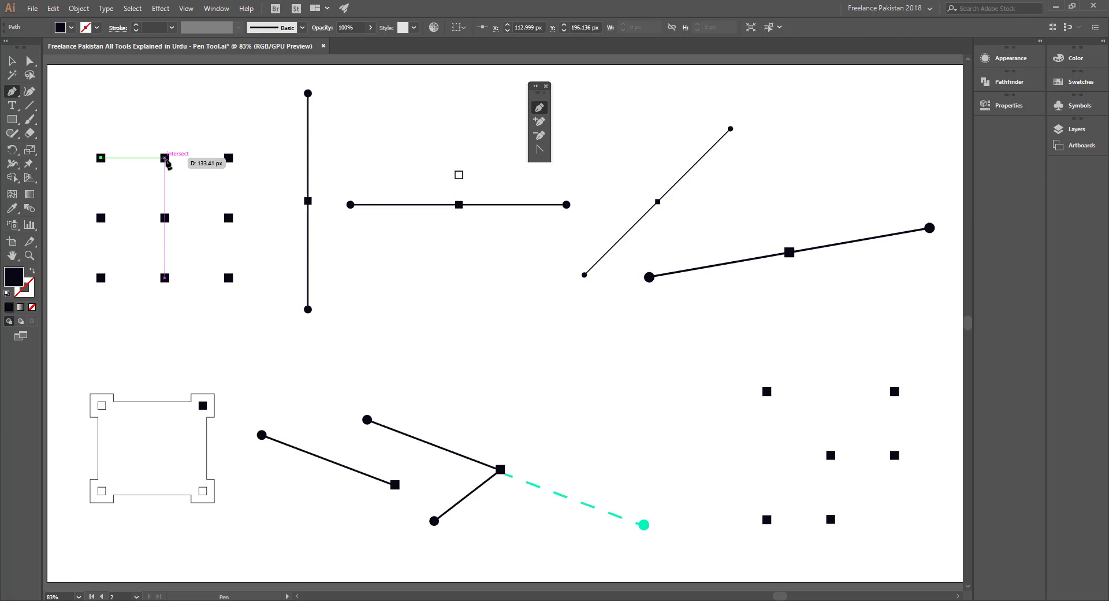
# - Review the Selection & Anchor Display preferences, including the rubber band options for the Pen and Curvature tools, and confirm them
pyautogui.click(53, 9)
pyautogui.moveTo(154, 378)
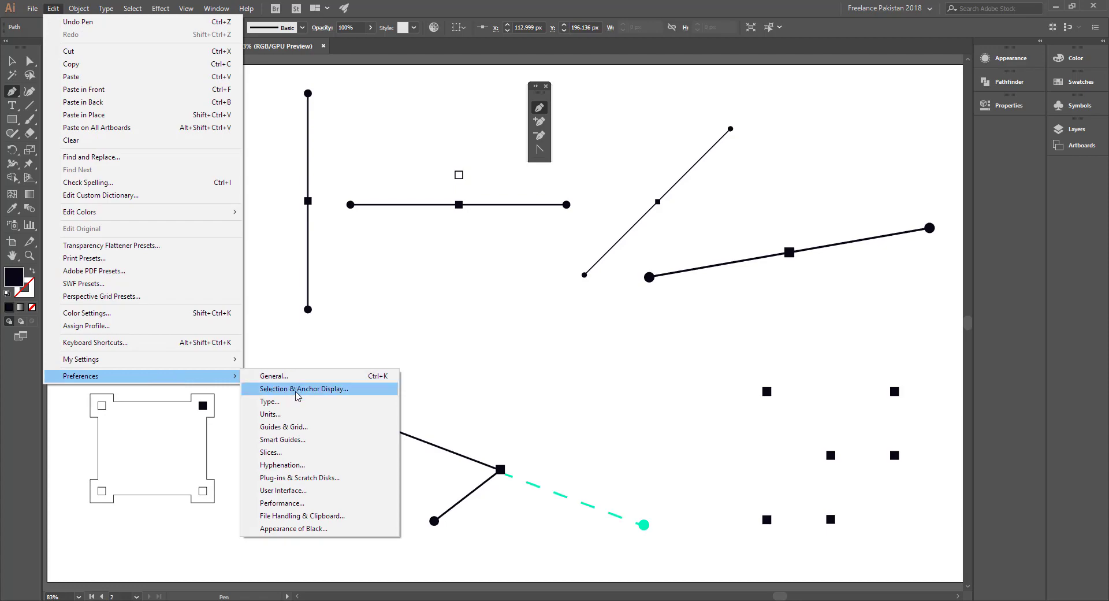
pyautogui.click(297, 391)
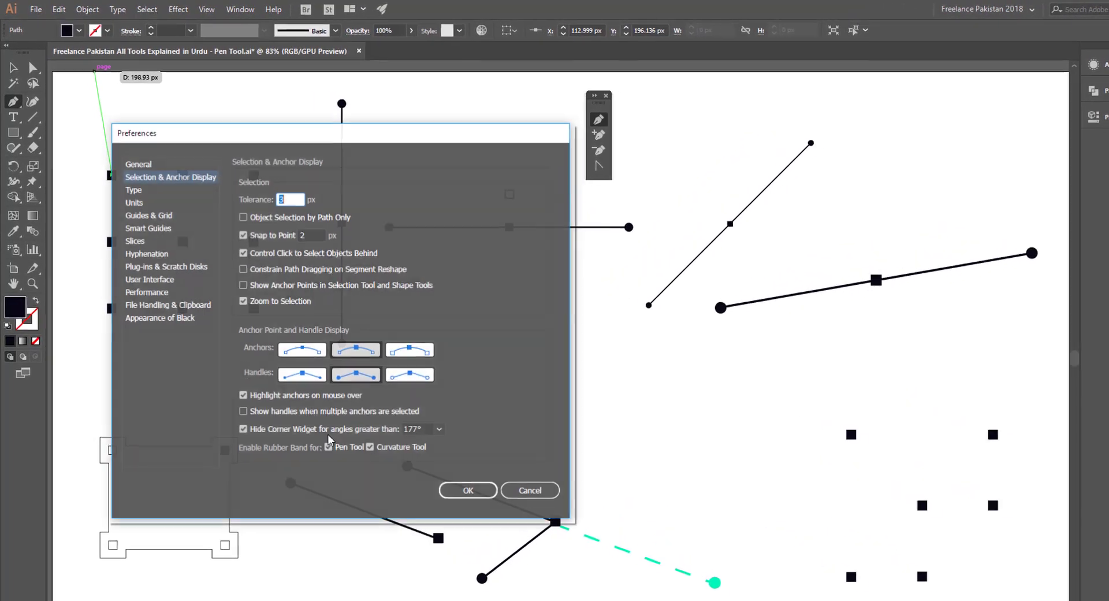
pyautogui.moveTo(339, 134); pyautogui.dragTo(527, 111)
pyautogui.moveTo(631, 126); pyautogui.dragTo(629, 118)
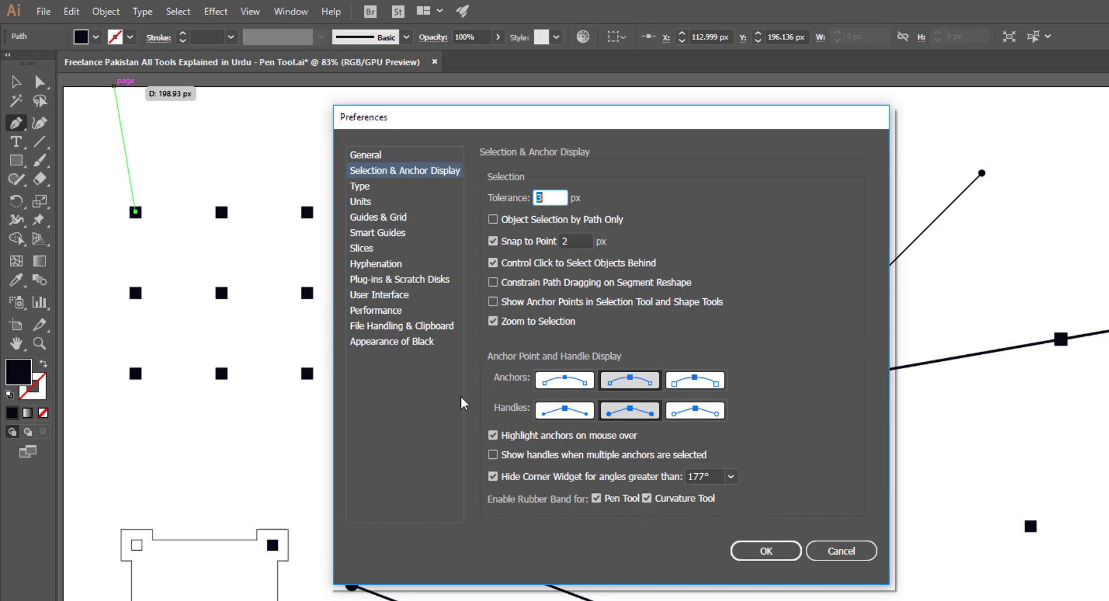
pyautogui.click(768, 550)
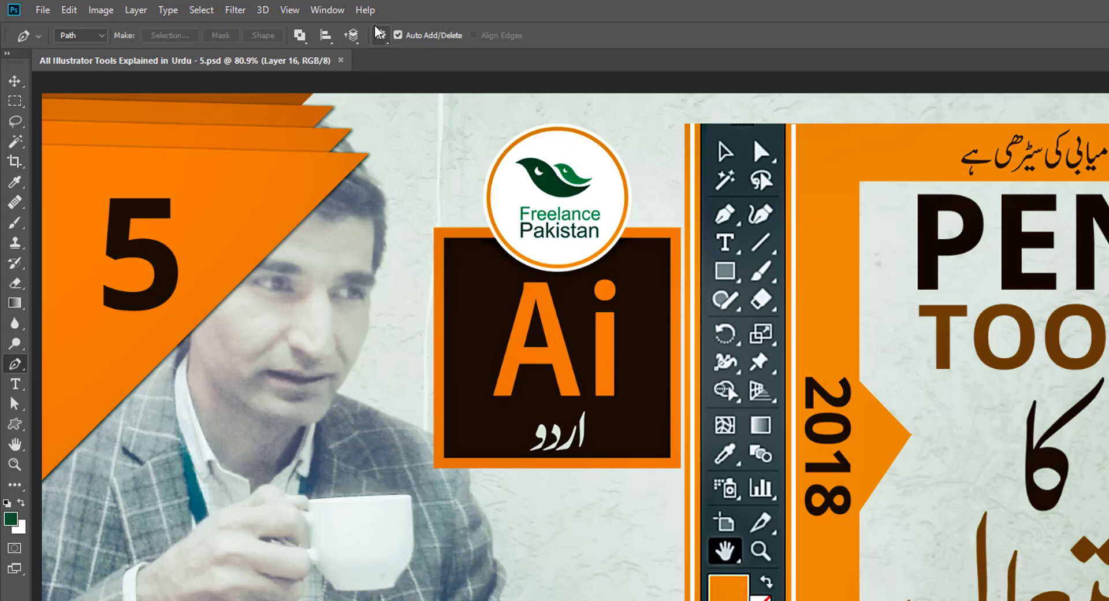
# - In Photoshop, open the Pen tool's Path Options and toggle the Rubber Band option
pyautogui.click(384, 41)
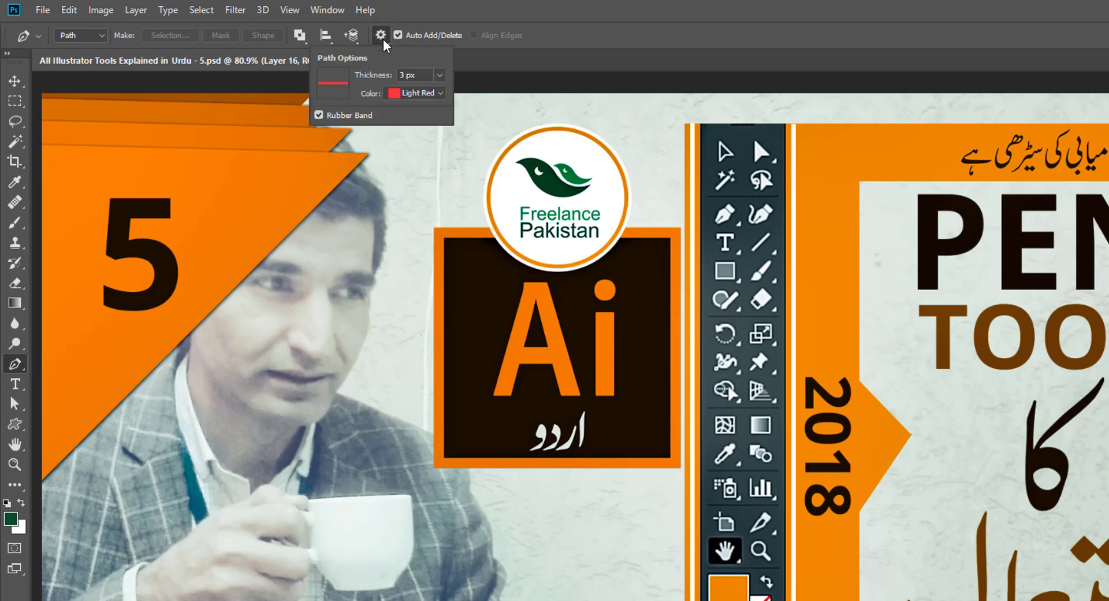
pyautogui.click(318, 116)
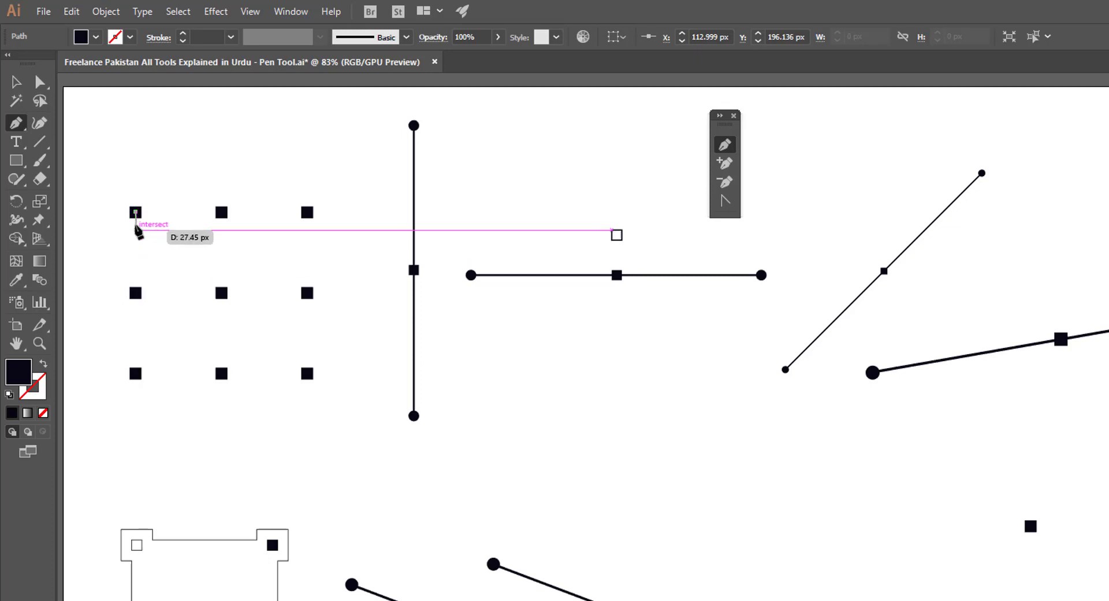
# - Back in Illustrator, continue the path with straight segments in a zigzag through the remaining eight grid squares, ending at the lower-right one, and deselect it
pyautogui.moveTo(137, 214)
pyautogui.mouseDown()
pyautogui.moveTo(165, 231)
pyautogui.moveTo(234, 216)
pyautogui.moveTo(144, 212)
pyautogui.mouseUp()
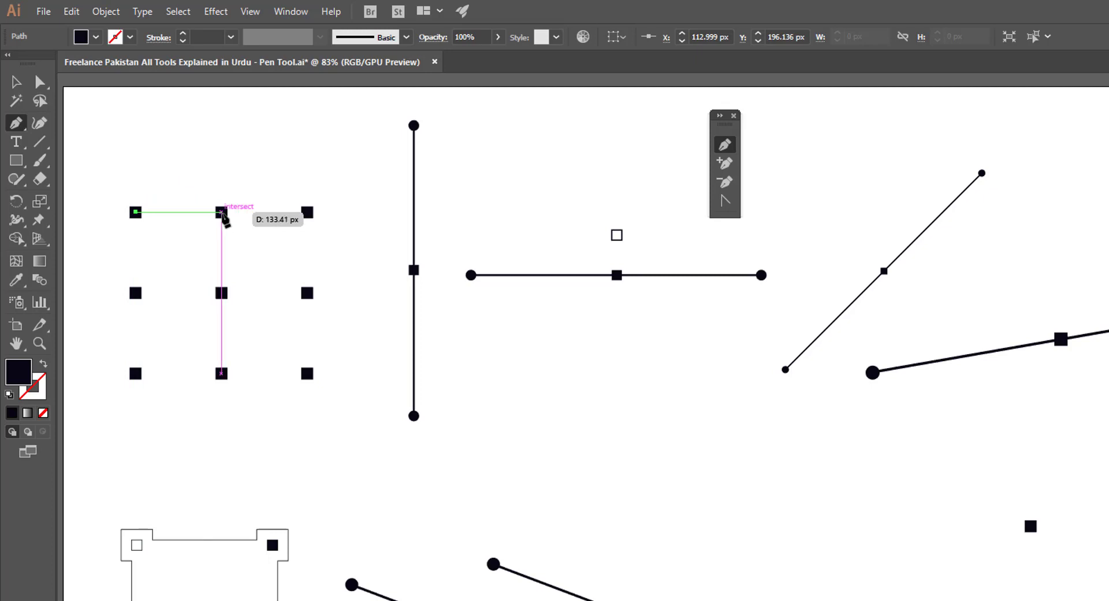
pyautogui.click(221, 213)
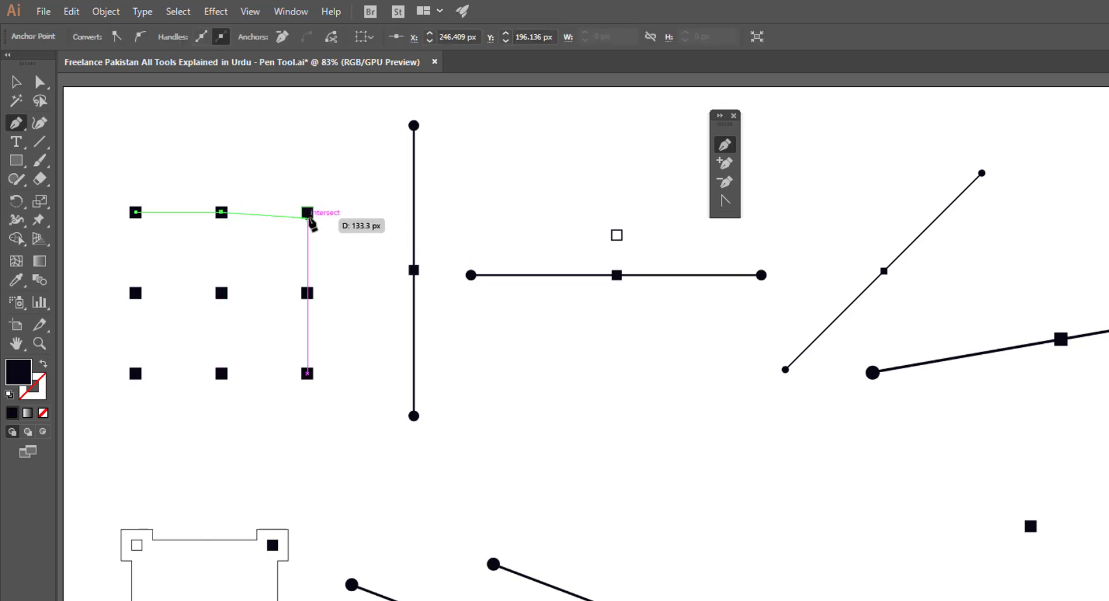
pyautogui.click(307, 212)
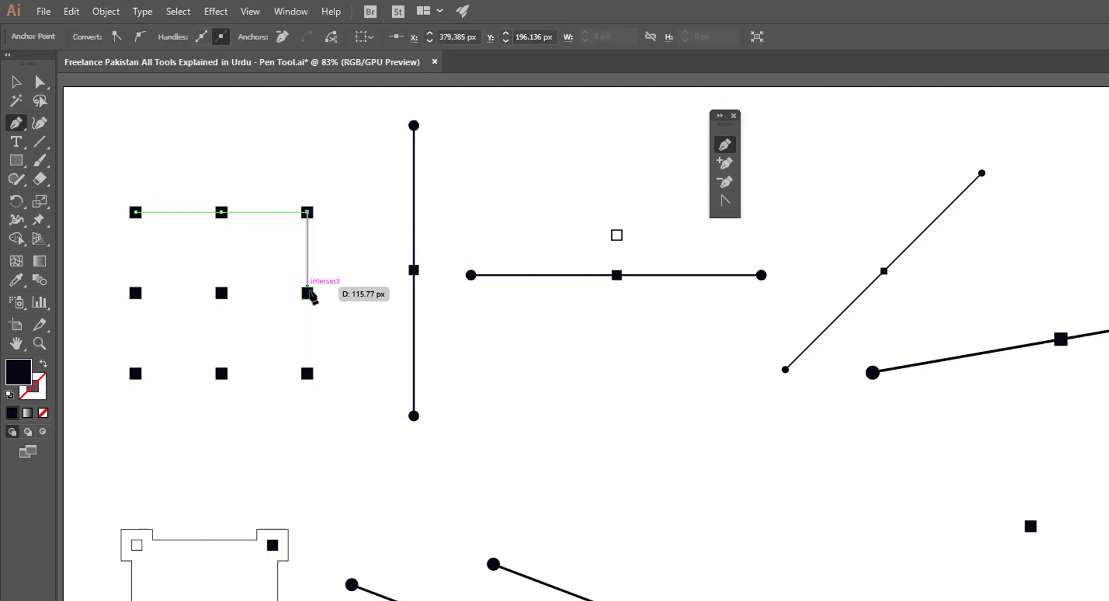
pyautogui.click(307, 293)
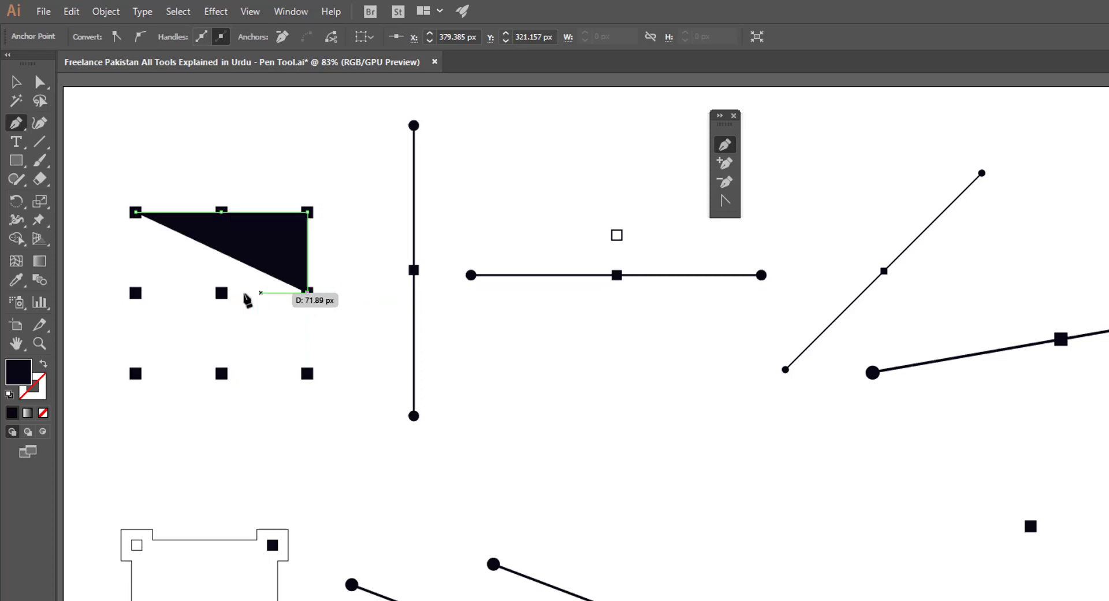
pyautogui.click(221, 293)
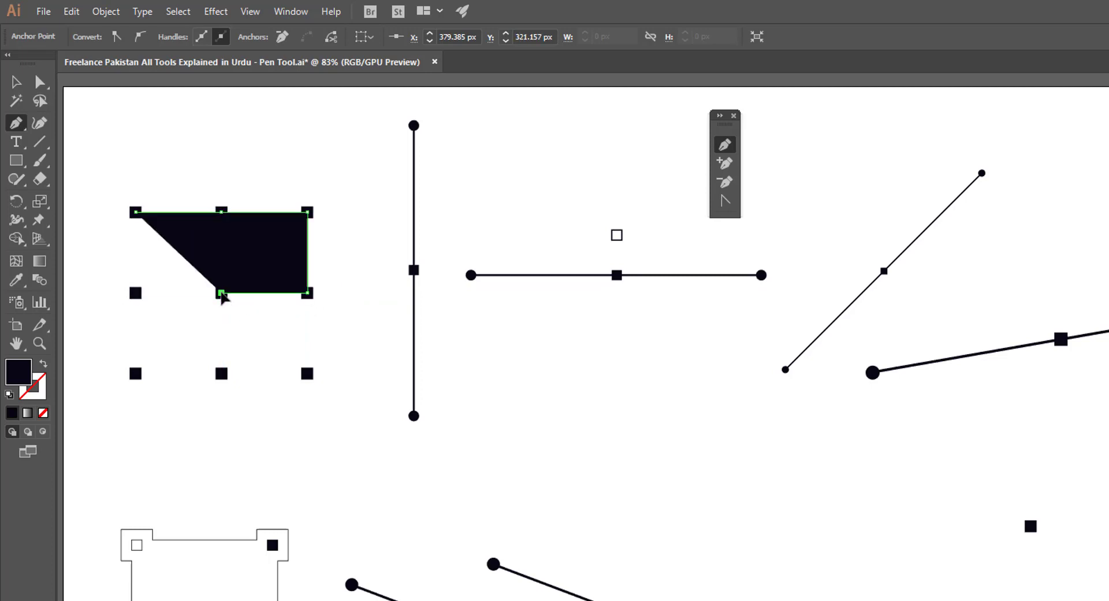
pyautogui.click(135, 294)
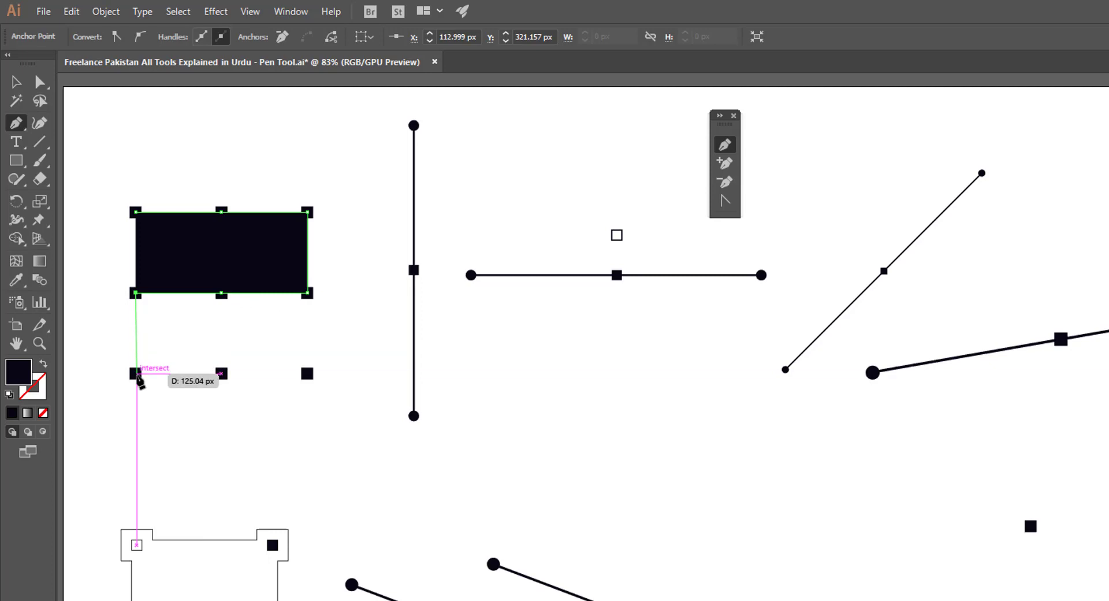
pyautogui.click(136, 374)
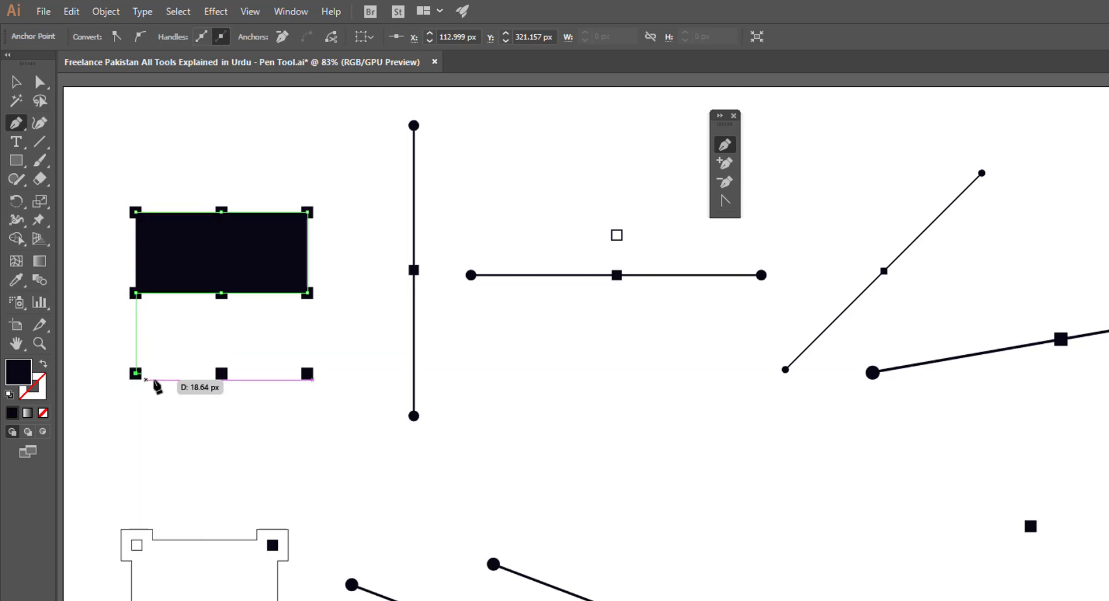
pyautogui.click(221, 374)
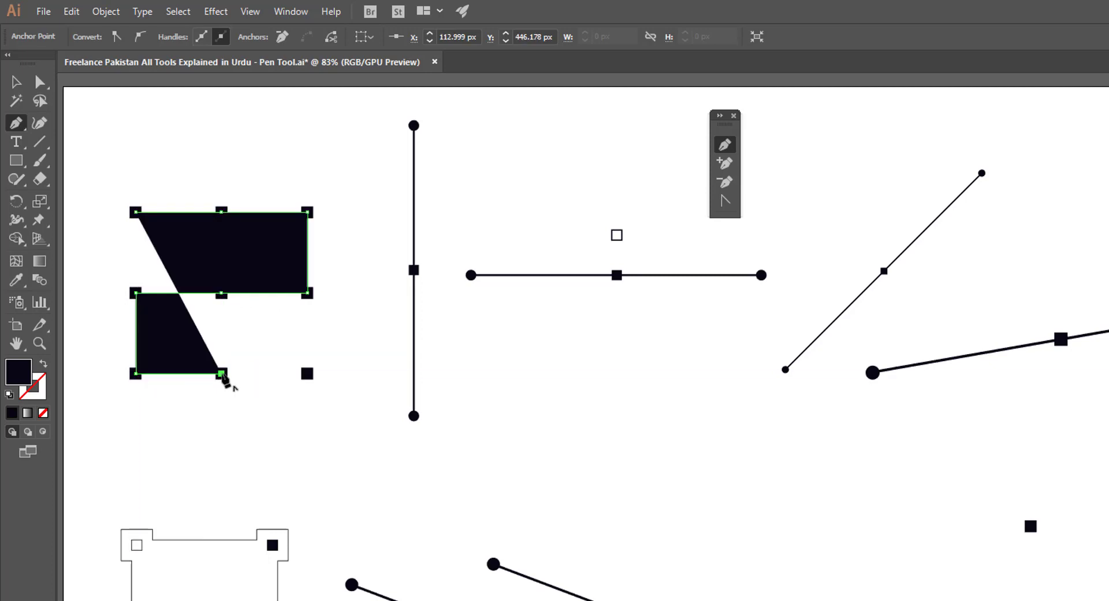
pyautogui.click(307, 374)
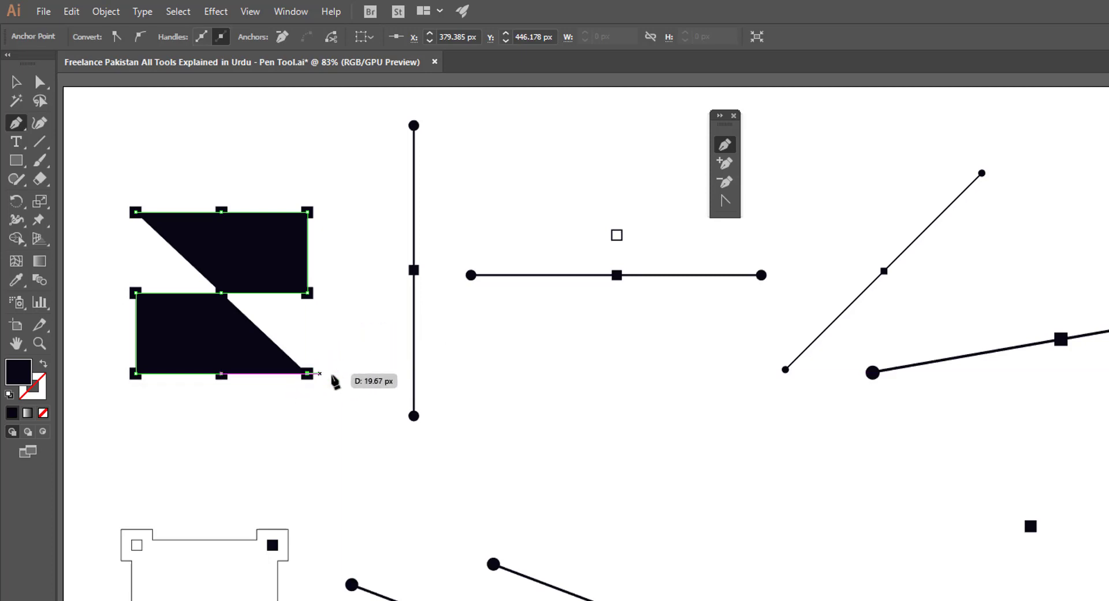
pyautogui.press('ctrl')
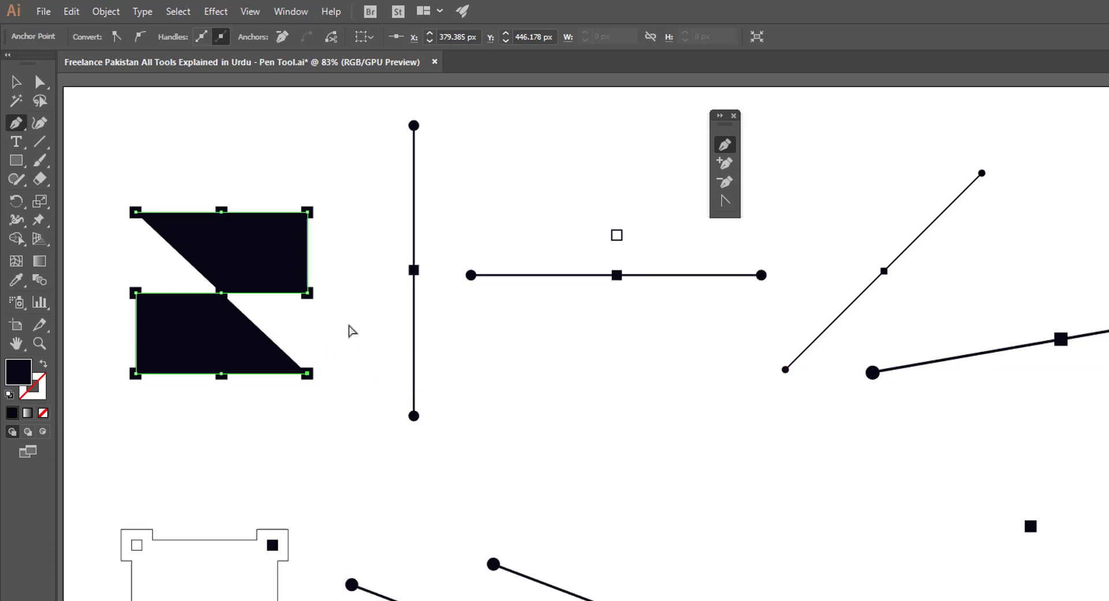
pyautogui.keyDown('ctrl'); pyautogui.click(348, 316); pyautogui.keyUp('ctrl')
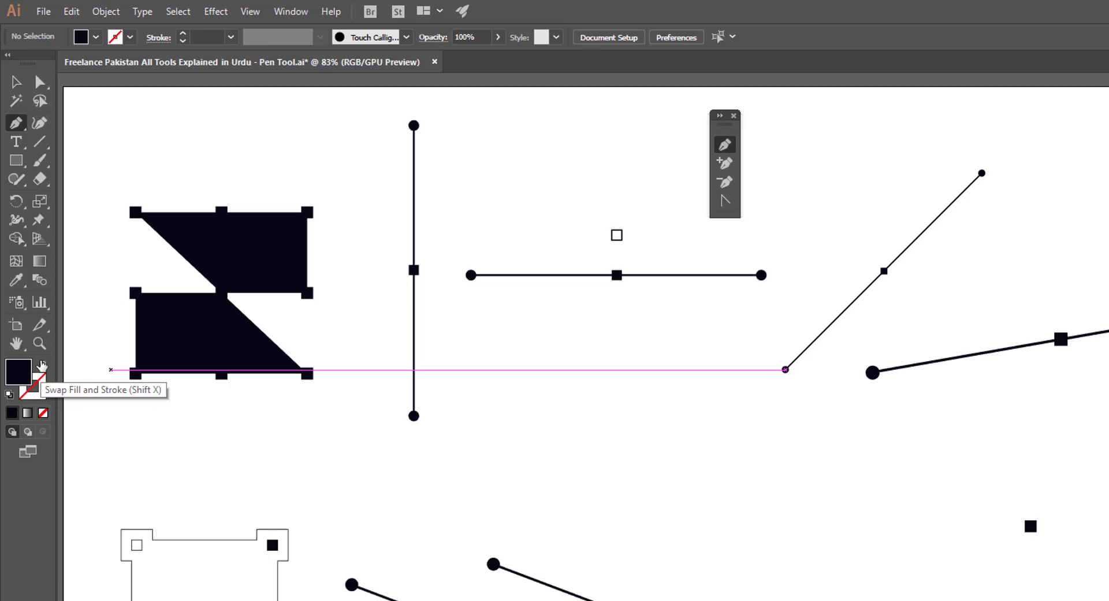
# - Try swapping the default fill and stroke back and forth with nothing selected
pyautogui.click(44, 366)
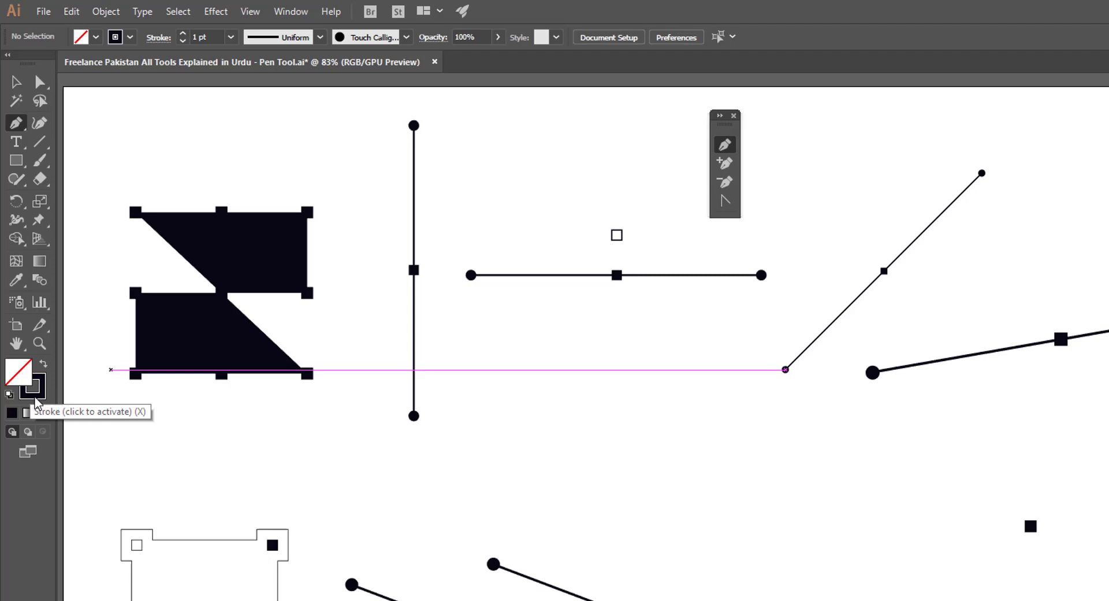
pyautogui.click(43, 366)
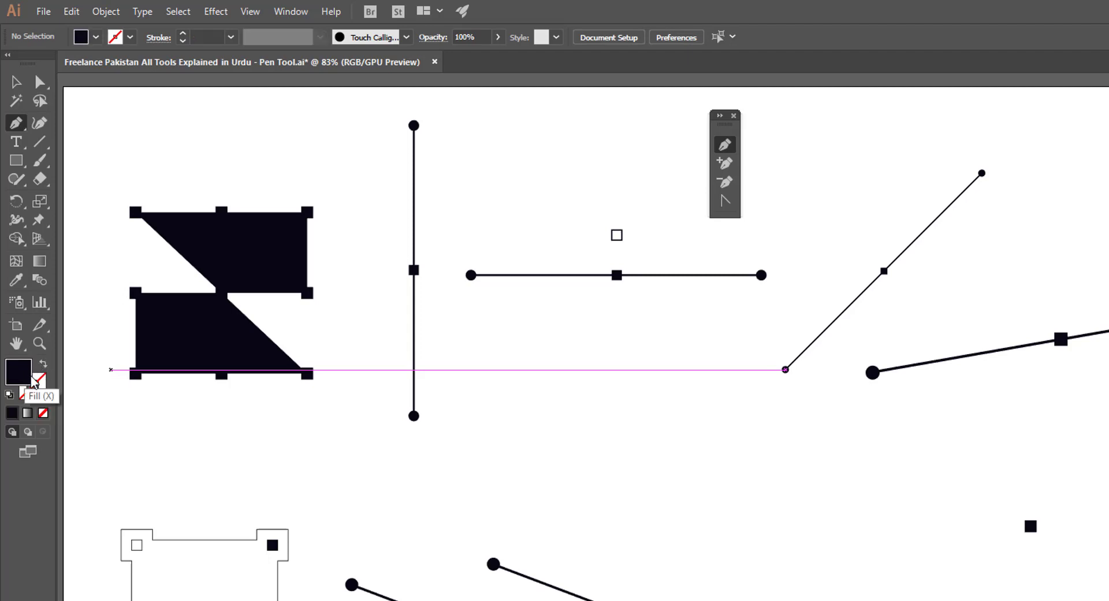
pyautogui.hotkey('shift', 'x')
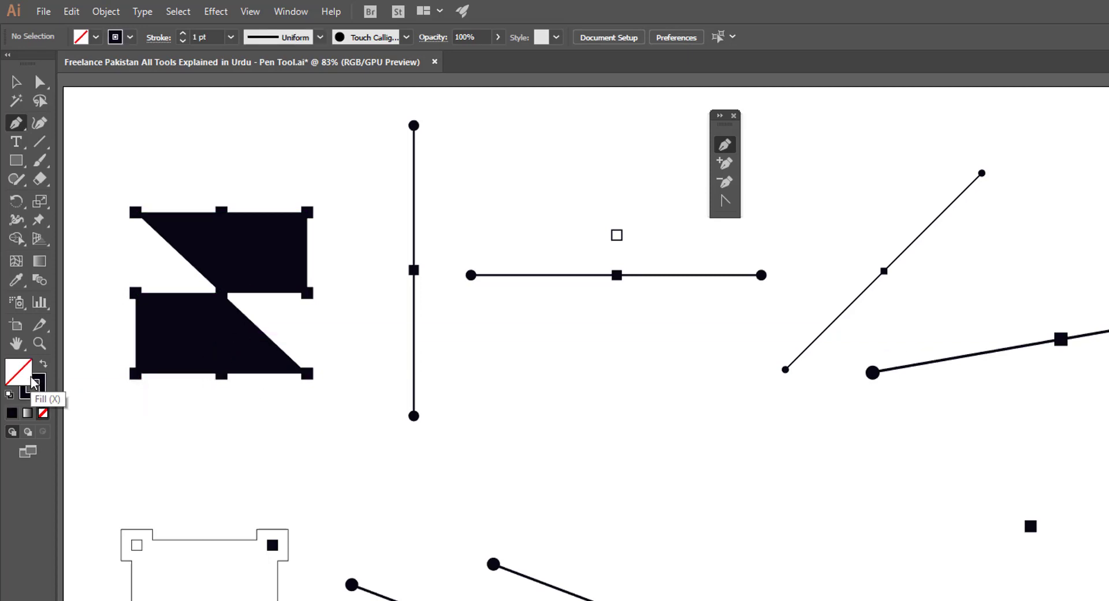
pyautogui.hotkey('shift', 'x')
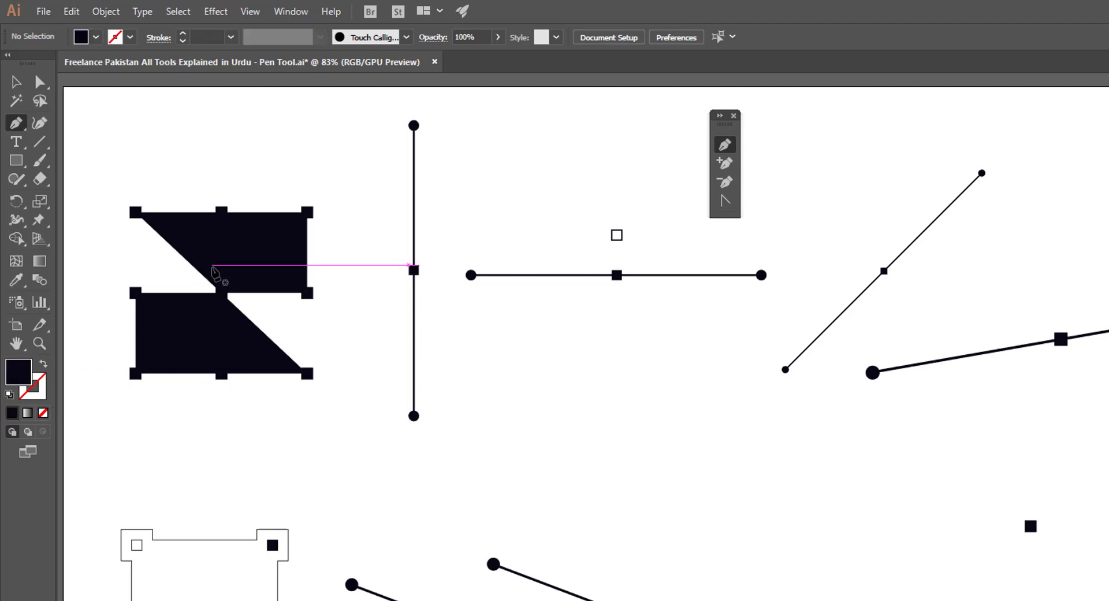
# - Select the zigzag path and swap its fill and stroke repeatedly, ending with no fill and a dark stroke
pyautogui.click(15, 84)
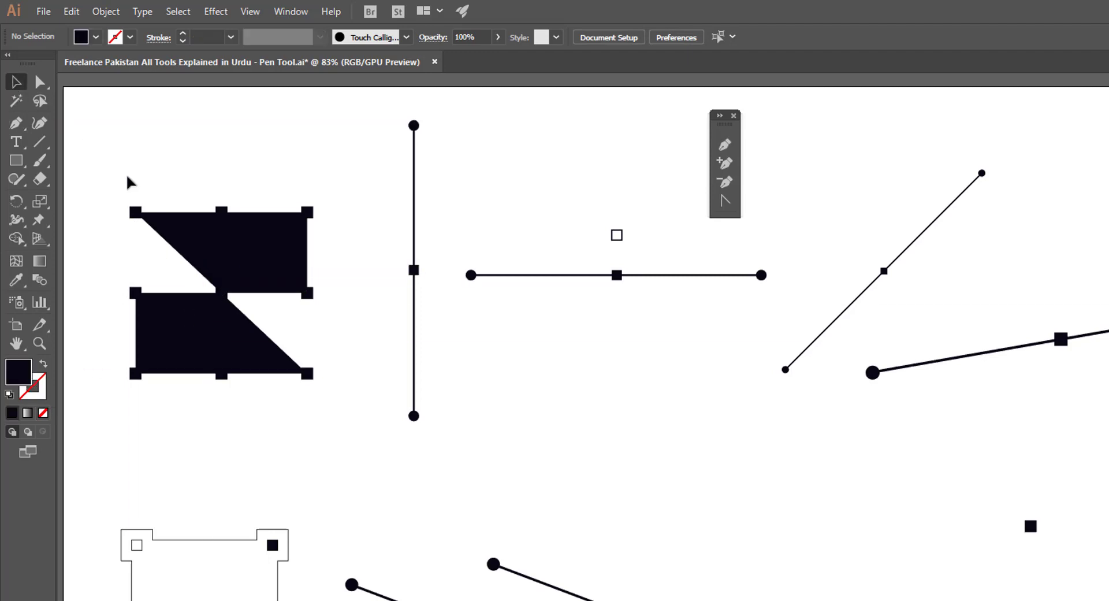
pyautogui.click(235, 296)
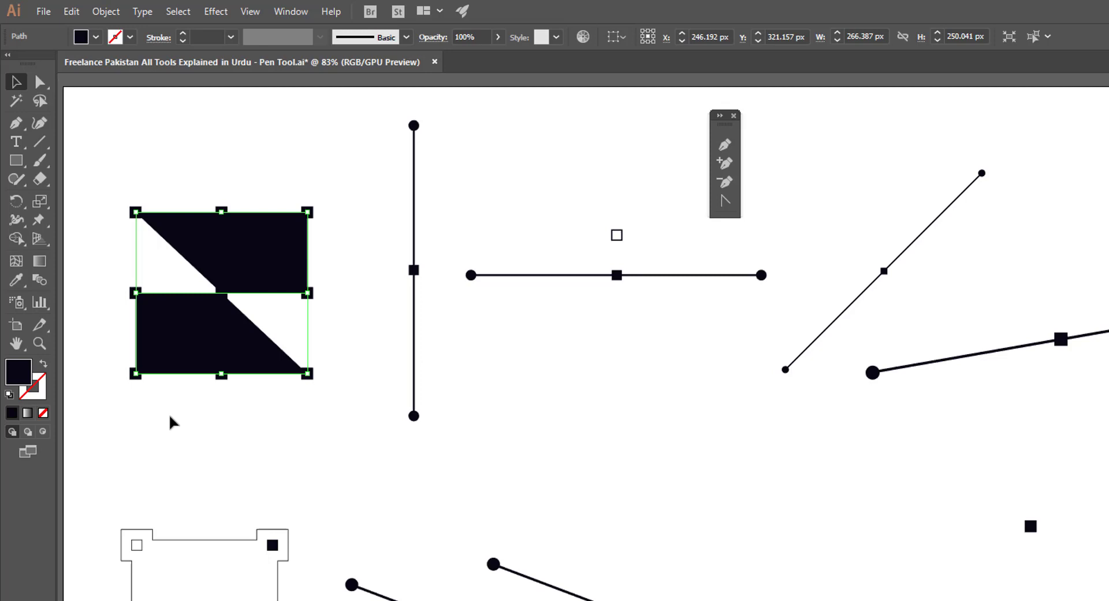
pyautogui.hotkey('shift', 'x')
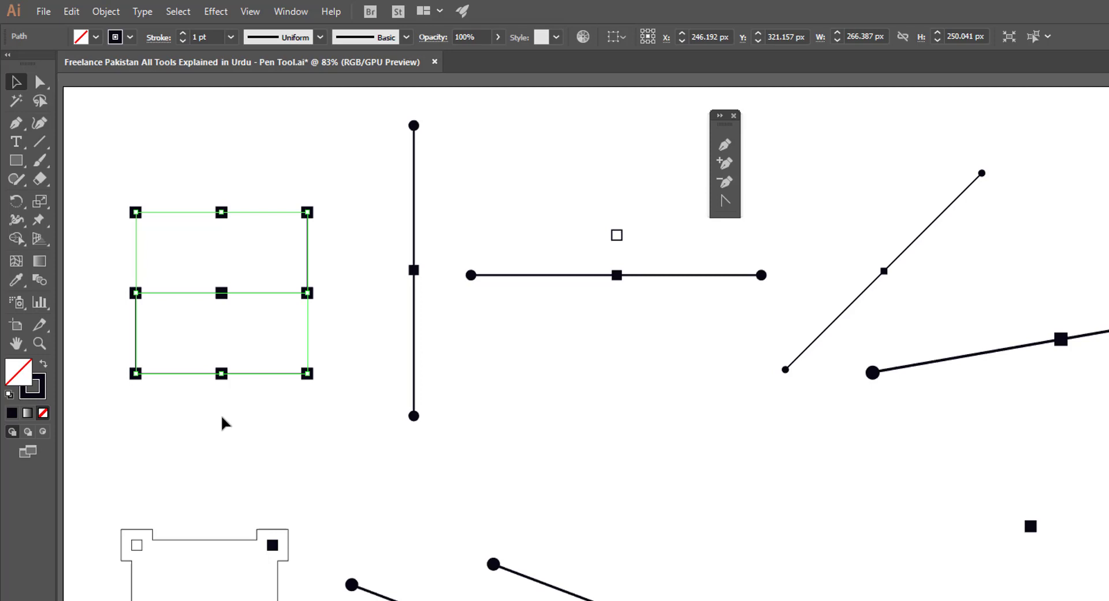
pyautogui.hotkey('shift', 'x')
pyautogui.hotkey('shift', 'x')
pyautogui.hotkey('shift', 'x')
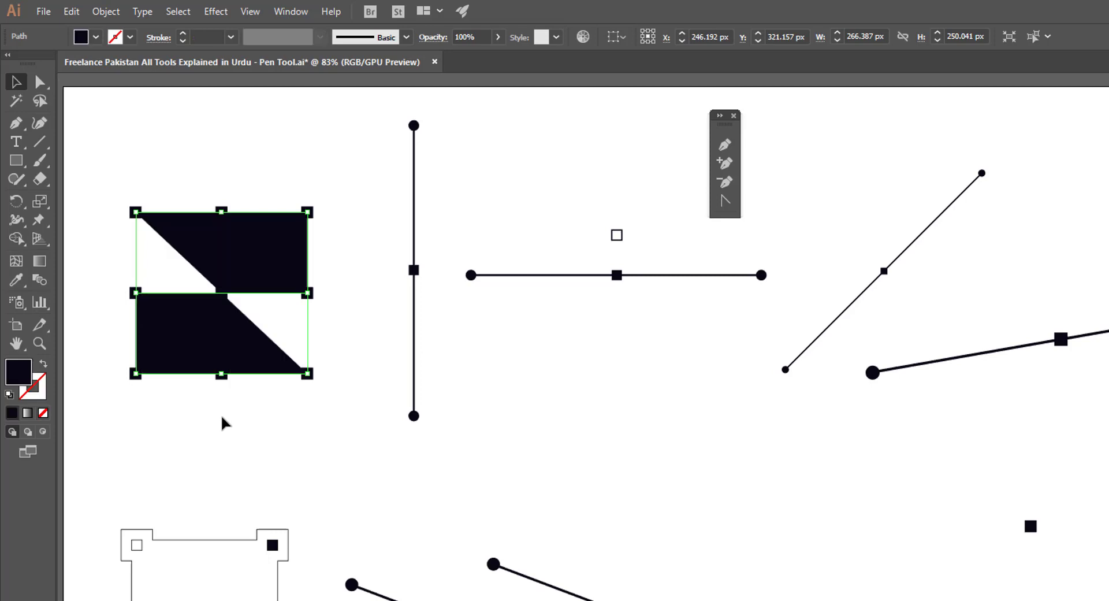
pyautogui.hotkey('shift', 'x')
pyautogui.hotkey('shift', 'x')
pyautogui.hotkey('shift', 'x')
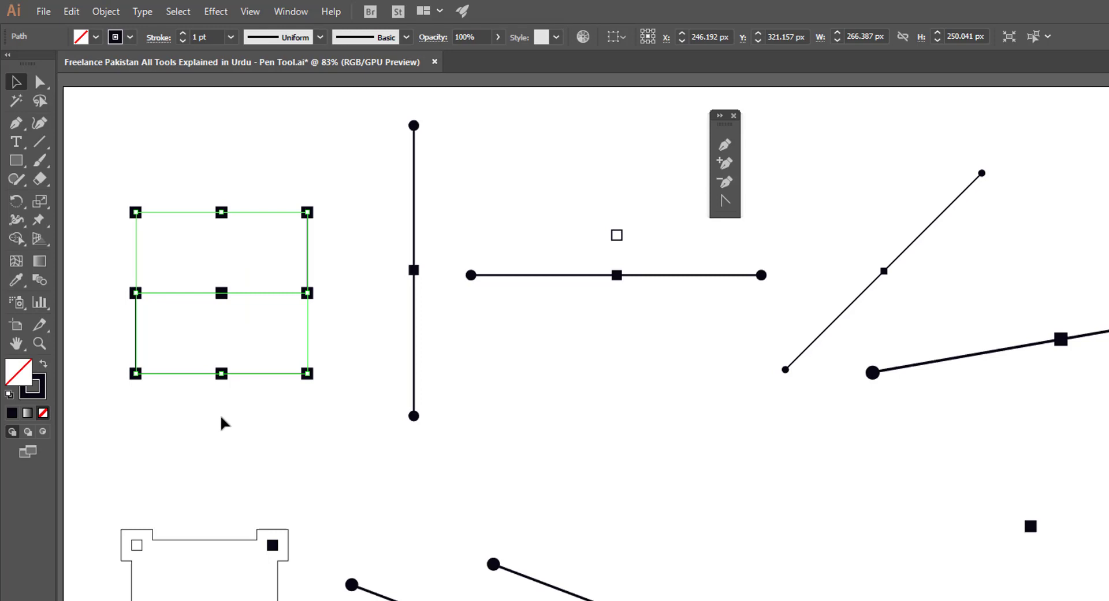
pyautogui.hotkey('shift', 'x')
pyautogui.hotkey('shift', 'x')
pyautogui.hotkey('shift', 'x')
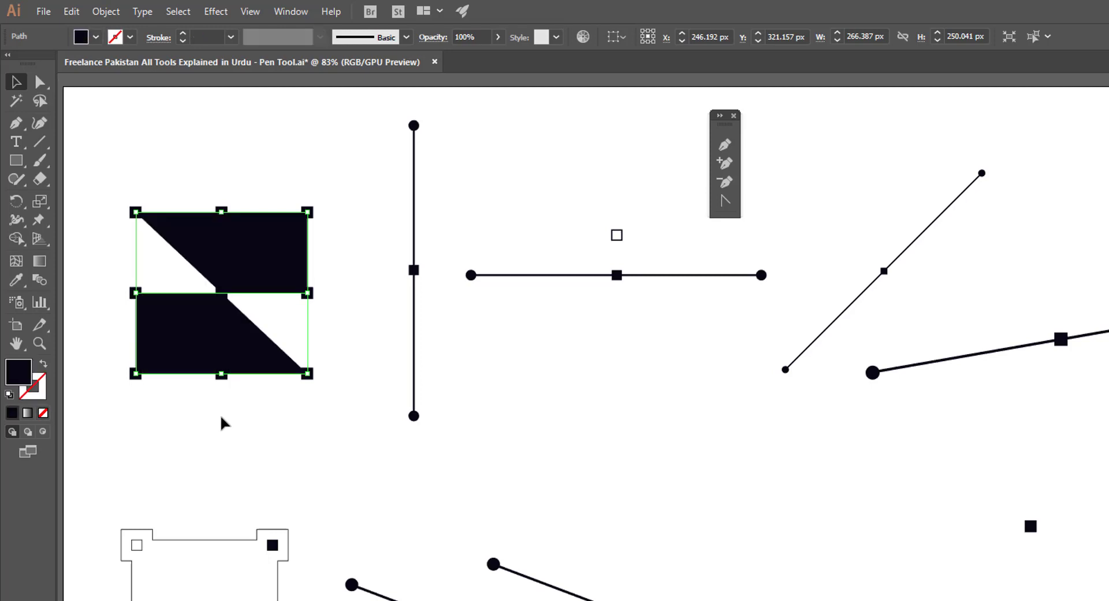
pyautogui.hotkey('shift', 'x')
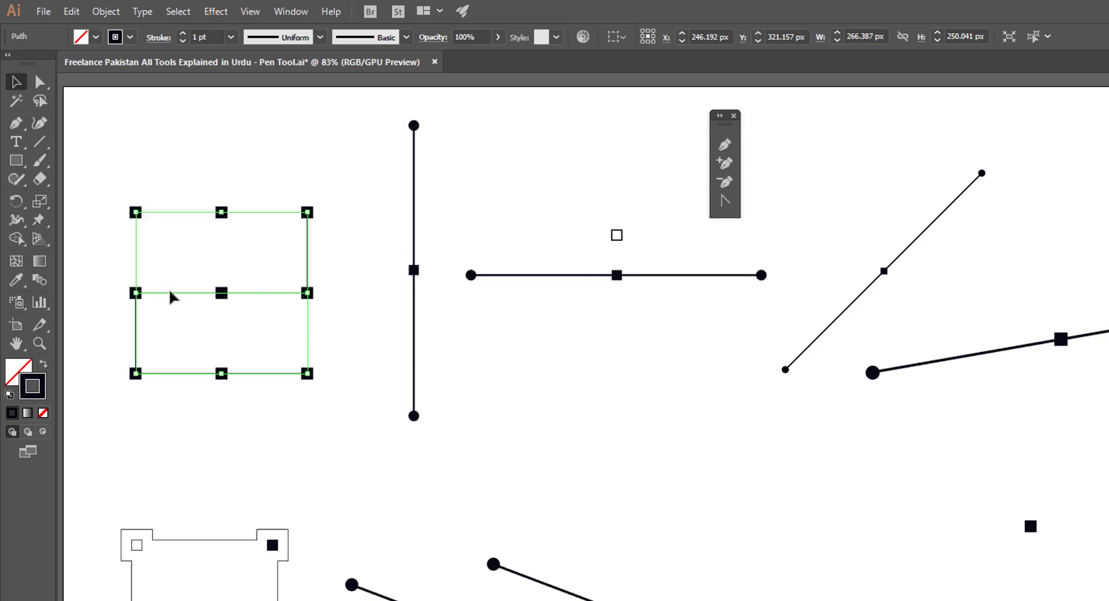
# - Raise the zigzag path's stroke weight to 28 pt, give it a tapered width profile, and deselect it
pyautogui.click(183, 35)
pyautogui.click(183, 35)
pyautogui.click(183, 35)
pyautogui.click(183, 35)
pyautogui.click(184, 34)
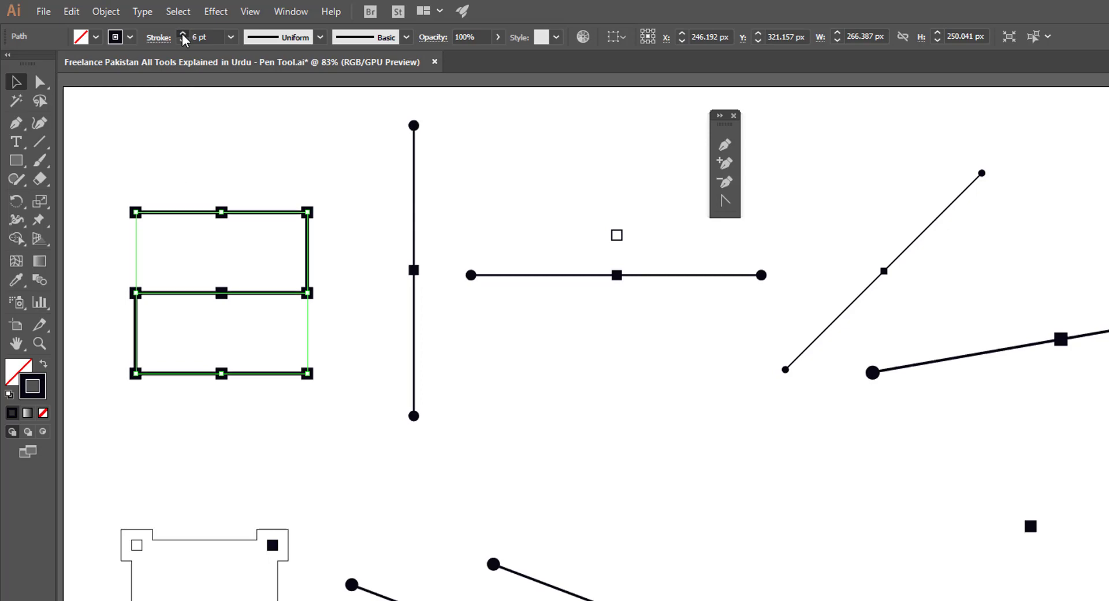
pyautogui.click(183, 35)
pyautogui.click(183, 35)
pyautogui.click(183, 34)
pyautogui.click(183, 35)
pyautogui.click(184, 35)
pyautogui.click(183, 34)
pyautogui.click(183, 34)
pyautogui.click(183, 34)
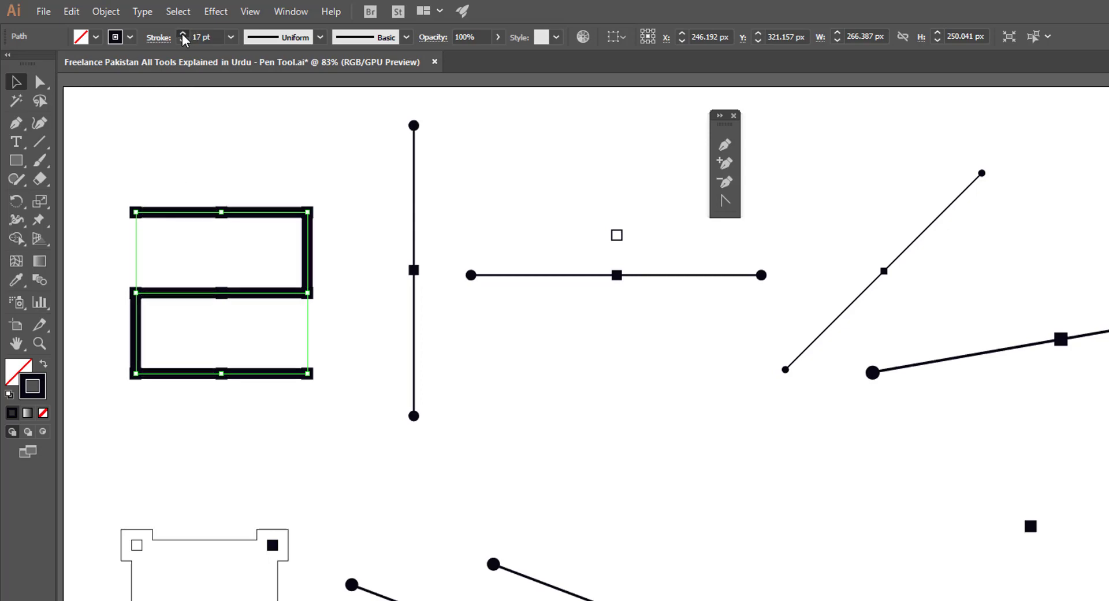
pyautogui.click(183, 35)
pyautogui.click(183, 35)
pyautogui.click(183, 35)
pyautogui.click(183, 35)
pyautogui.click(183, 35)
pyautogui.click(183, 35)
pyautogui.click(183, 35)
pyautogui.click(183, 35)
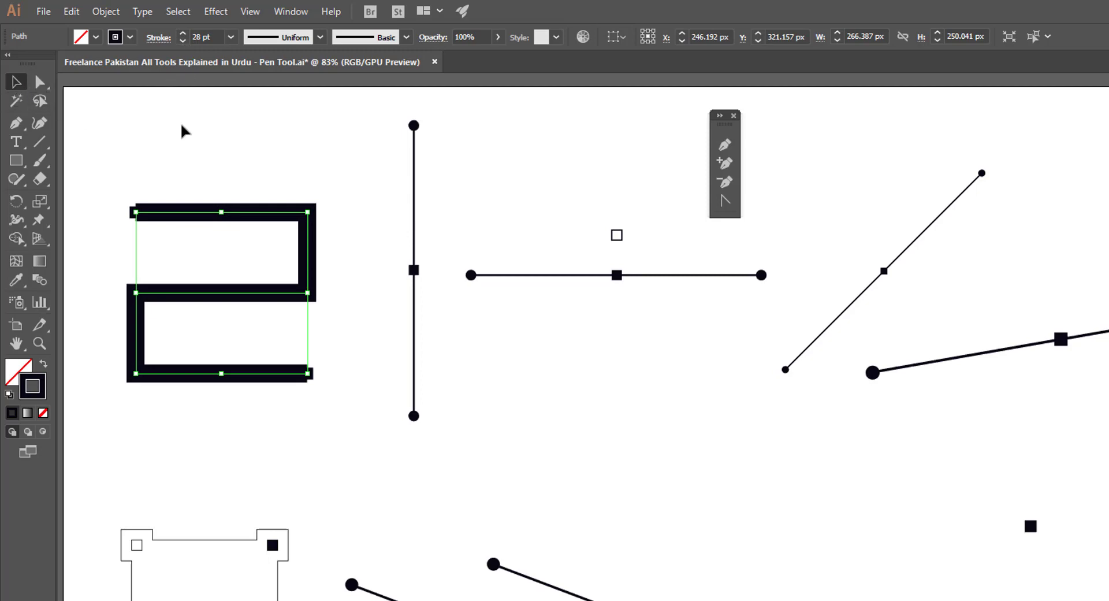
pyautogui.click(257, 151)
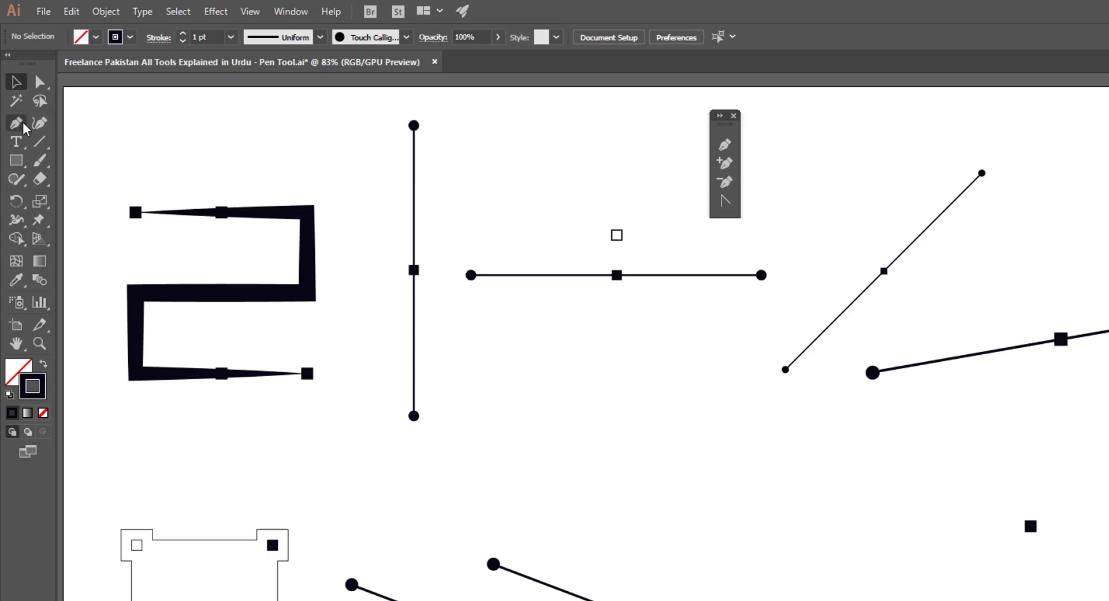
# - With the Pen tool, draw a curve from the vertical line's middle square, its handle pulled to the lower circle, to the horizontal line's right end
pyautogui.click(21, 124)
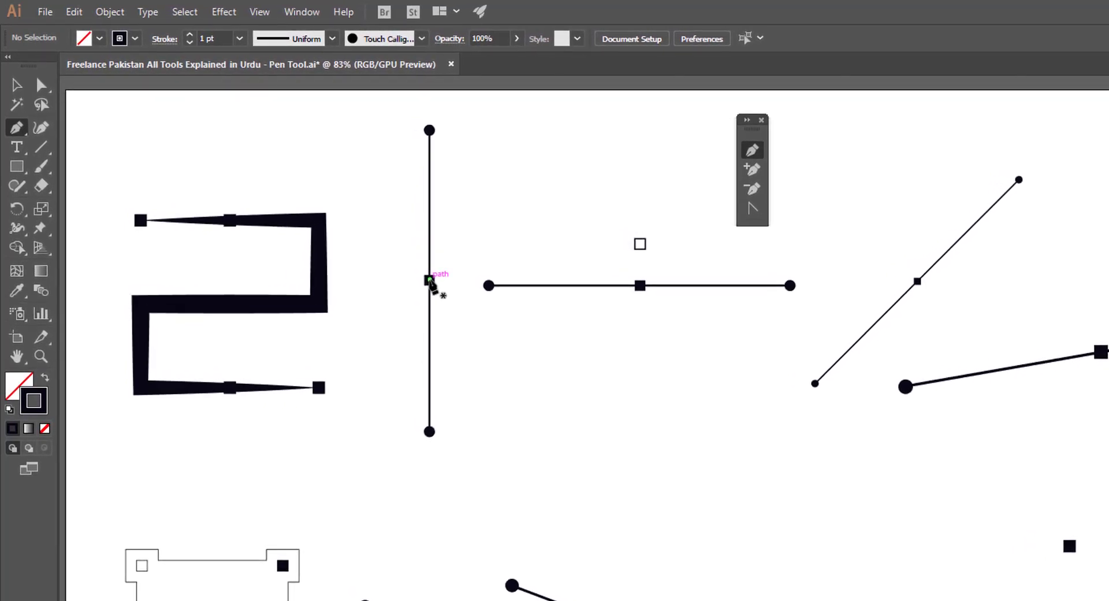
pyautogui.moveTo(420, 273); pyautogui.dragTo(550, 557)
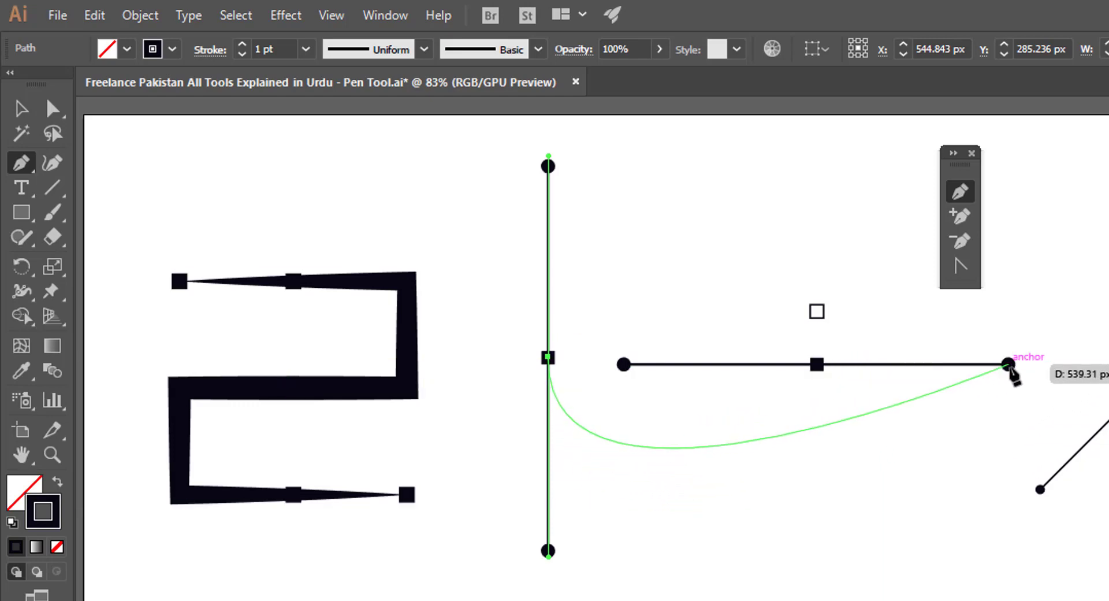
pyautogui.click(1008, 364)
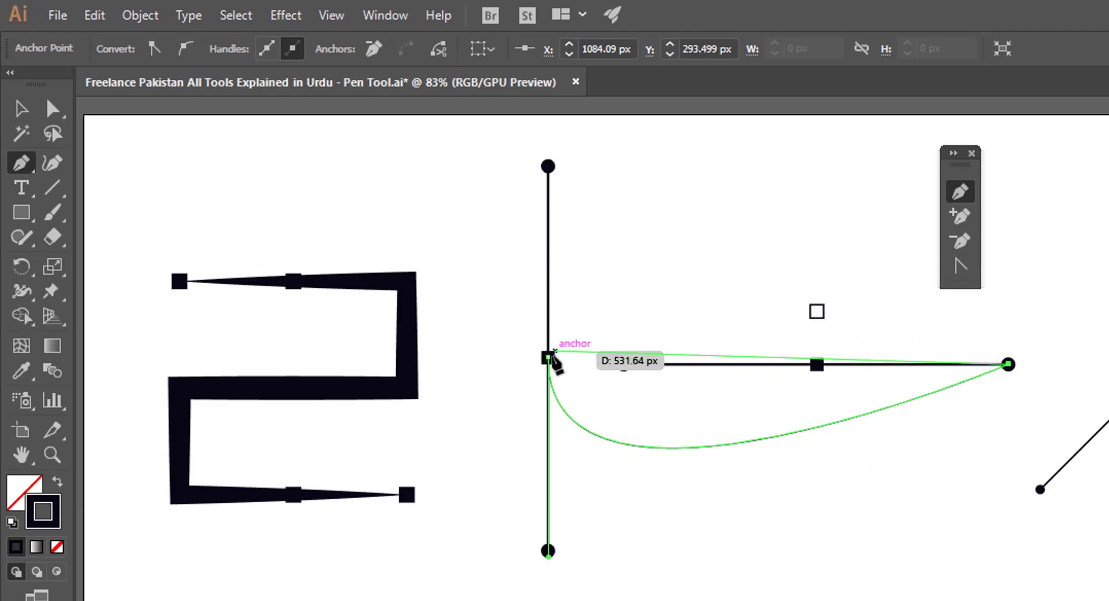
# - Close the curved path at the vertical line's middle square and pull that anchor's handle up toward the hollow square to form a slim crescent
pyautogui.click(549, 359)
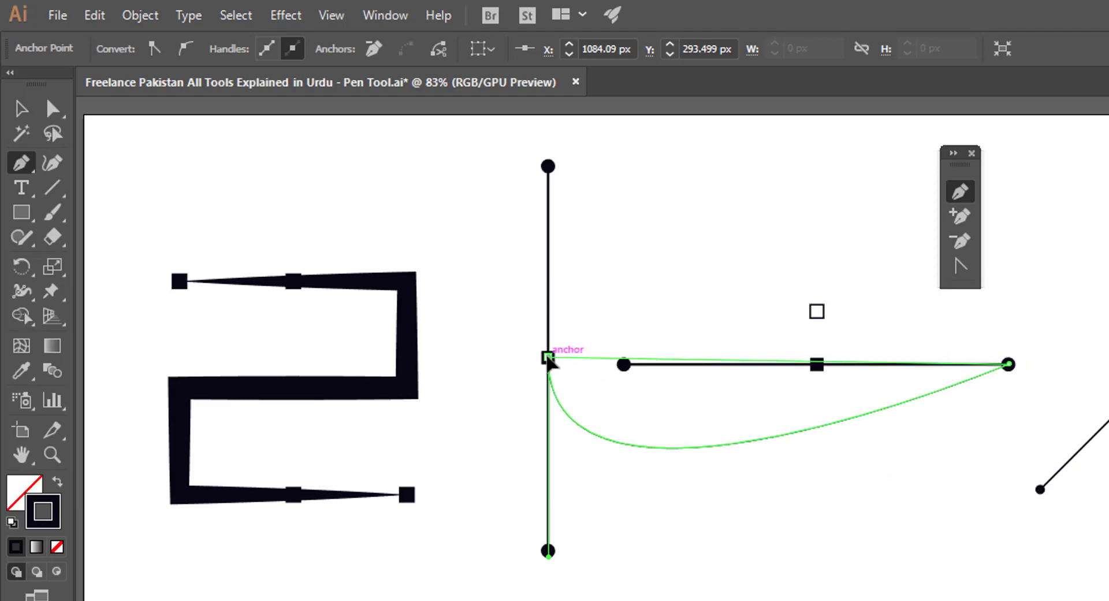
pyautogui.moveTo(549, 359); pyautogui.dragTo(490, 540)
pyautogui.moveTo(391, 464); pyautogui.dragTo(734, 291)
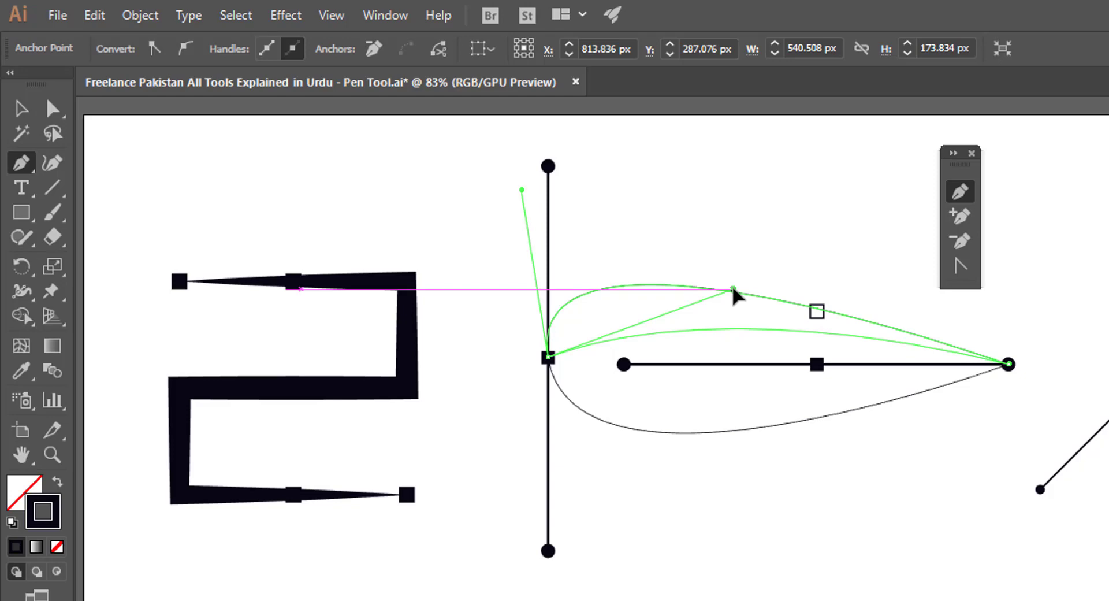
pyautogui.moveTo(735, 290); pyautogui.dragTo(733, 289)
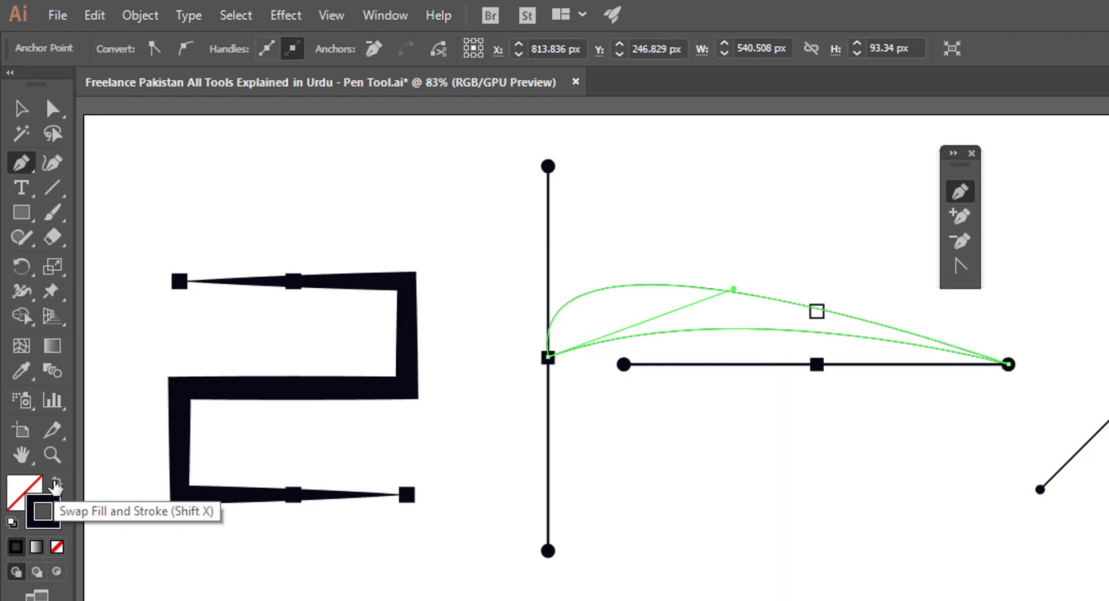
# - Swap the crescent's fill and stroke so it has a dark fill, and move it below the horizontal line
pyautogui.click(55, 485)
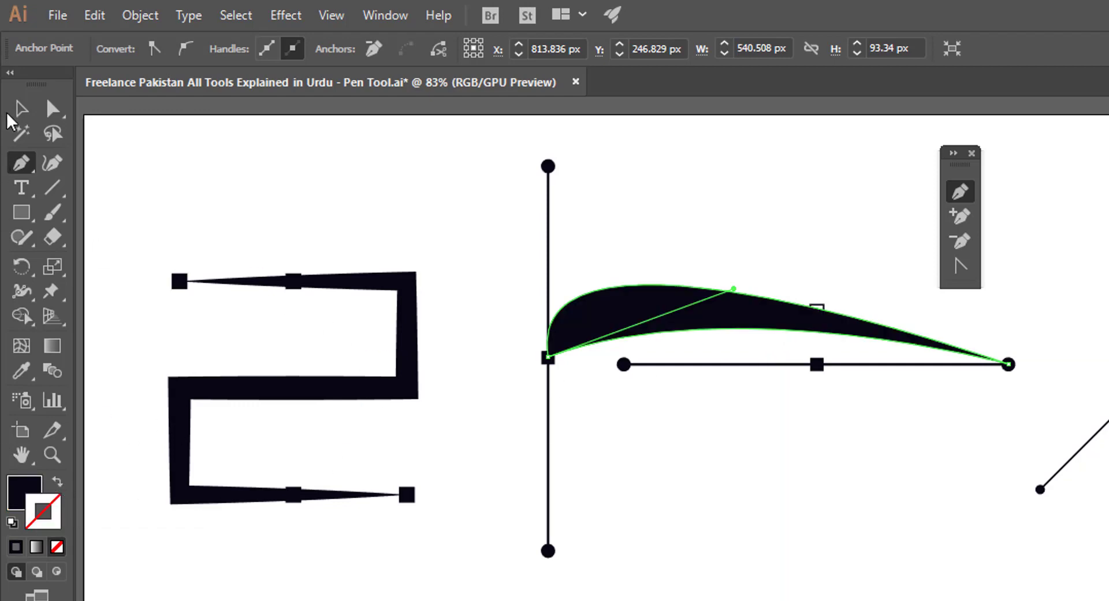
pyautogui.click(21, 109)
pyautogui.moveTo(664, 312); pyautogui.dragTo(722, 499)
pyautogui.click(766, 577)
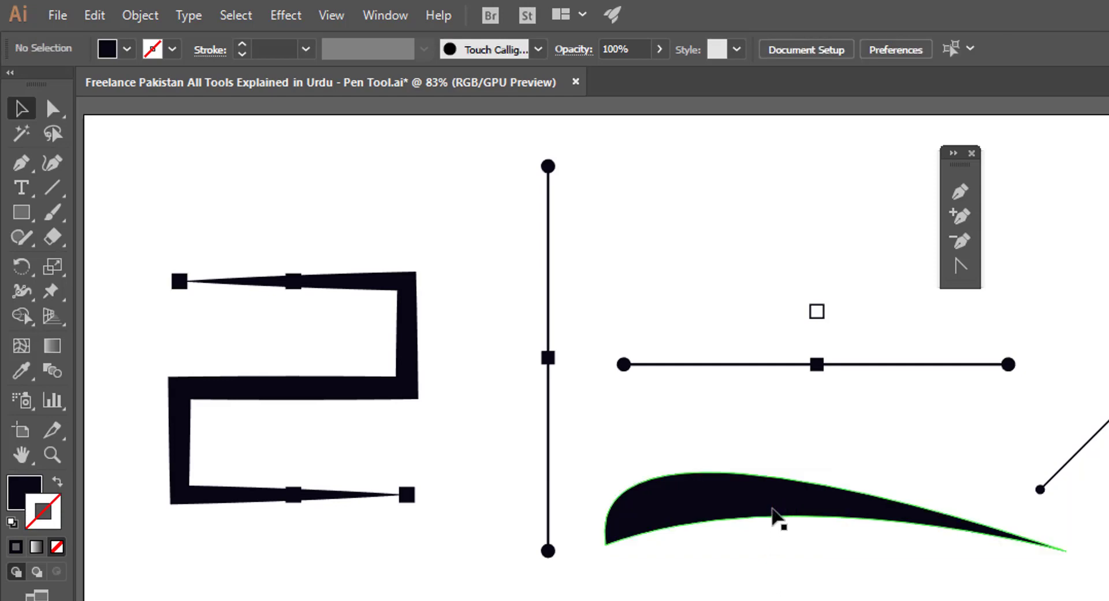
# - With the Pen tool, start a path above the horizontal line's middle square, stretching its level handles to above both end circles
pyautogui.click(960, 192)
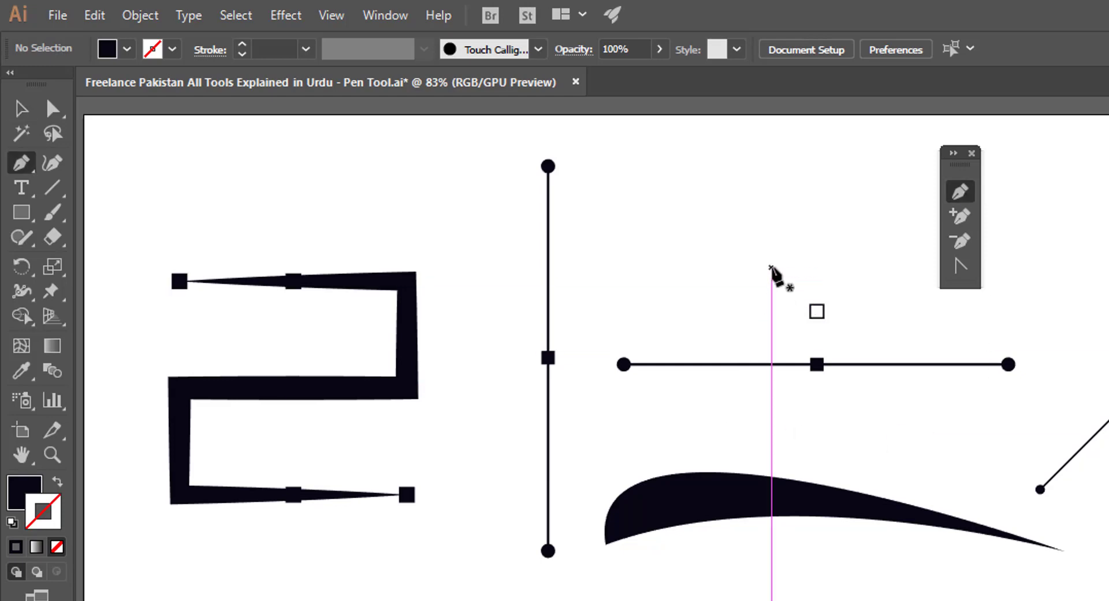
pyautogui.moveTo(784, 287); pyautogui.dragTo(1102, 526)
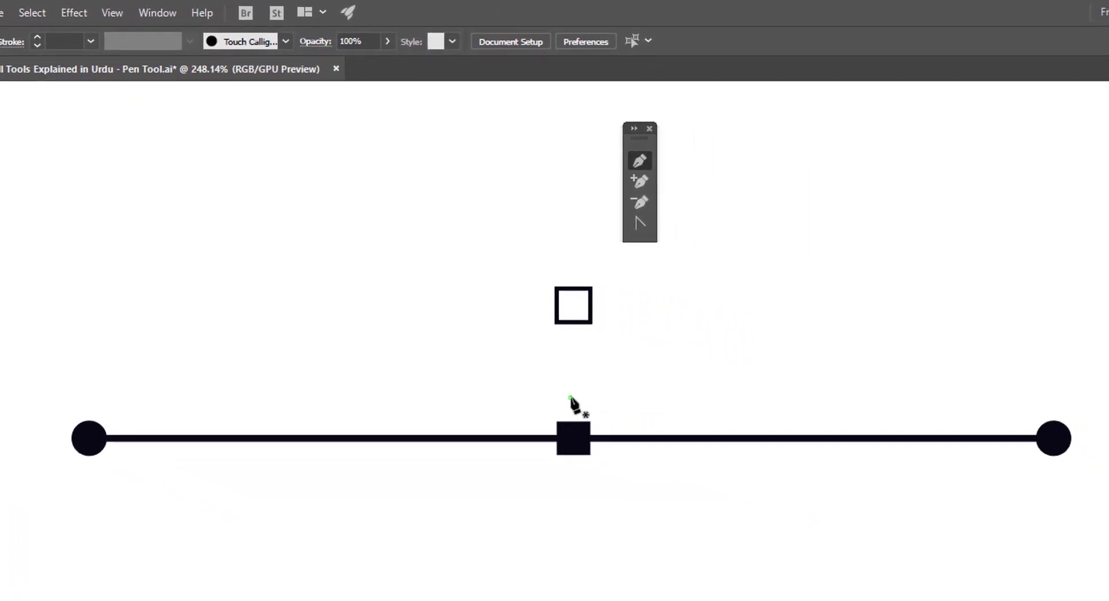
pyautogui.moveTo(564, 395); pyautogui.dragTo(926, 404)
pyautogui.moveTo(1002, 412); pyautogui.dragTo(637, 408)
pyautogui.moveTo(736, 416); pyautogui.dragTo(1053, 410)
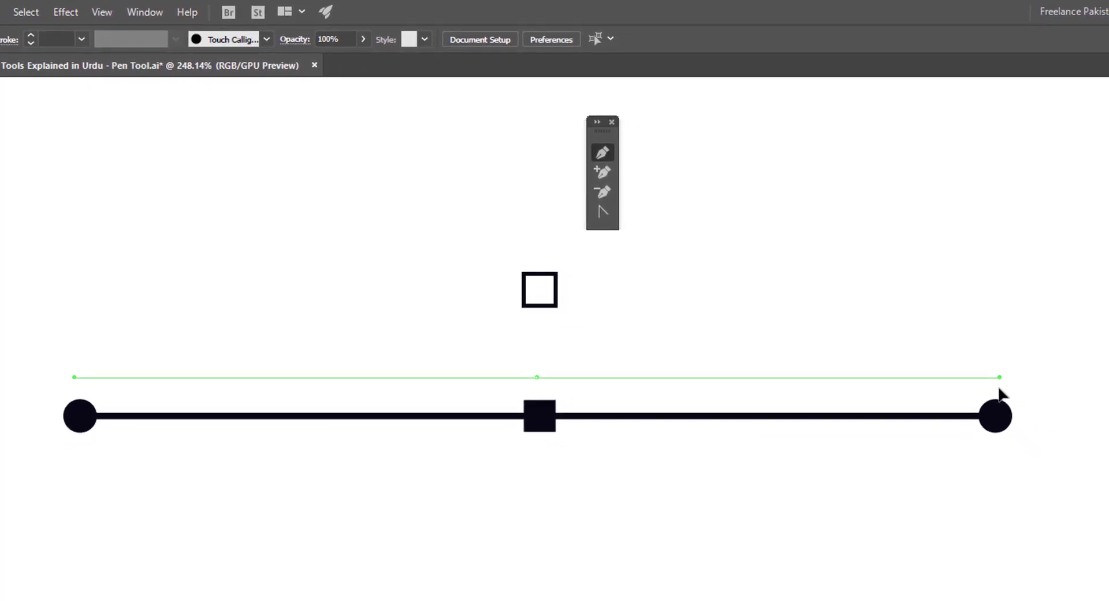
pyautogui.moveTo(972, 377); pyautogui.dragTo(971, 377)
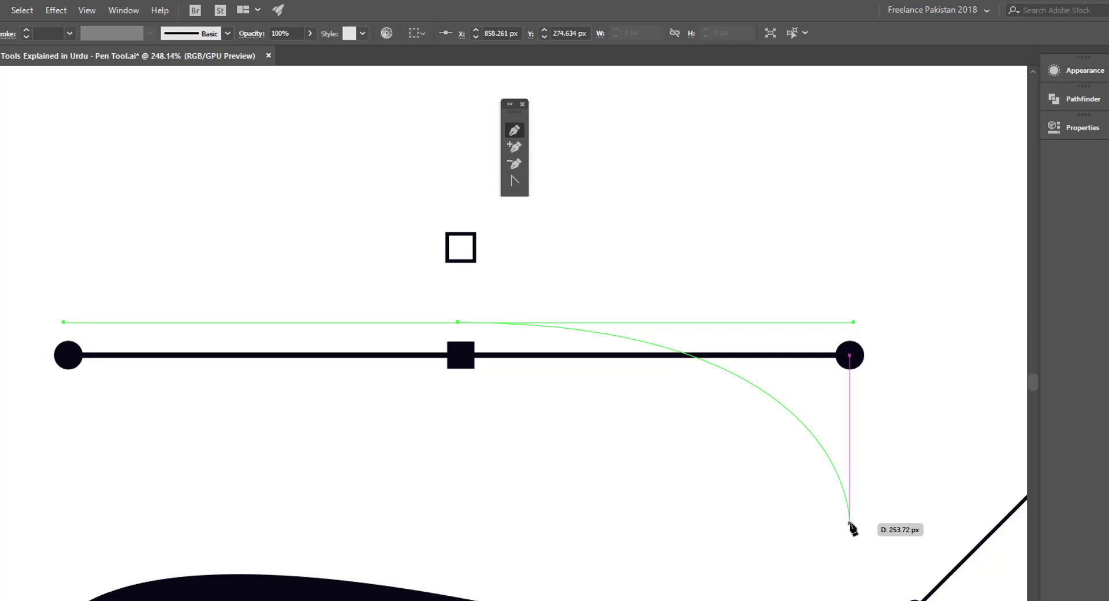
# - Add a curved anchor below the line's right circle, redirect its outgoing handle up and inward, and close the shape at its first anchor
pyautogui.moveTo(850, 523); pyautogui.dragTo(827, 577)
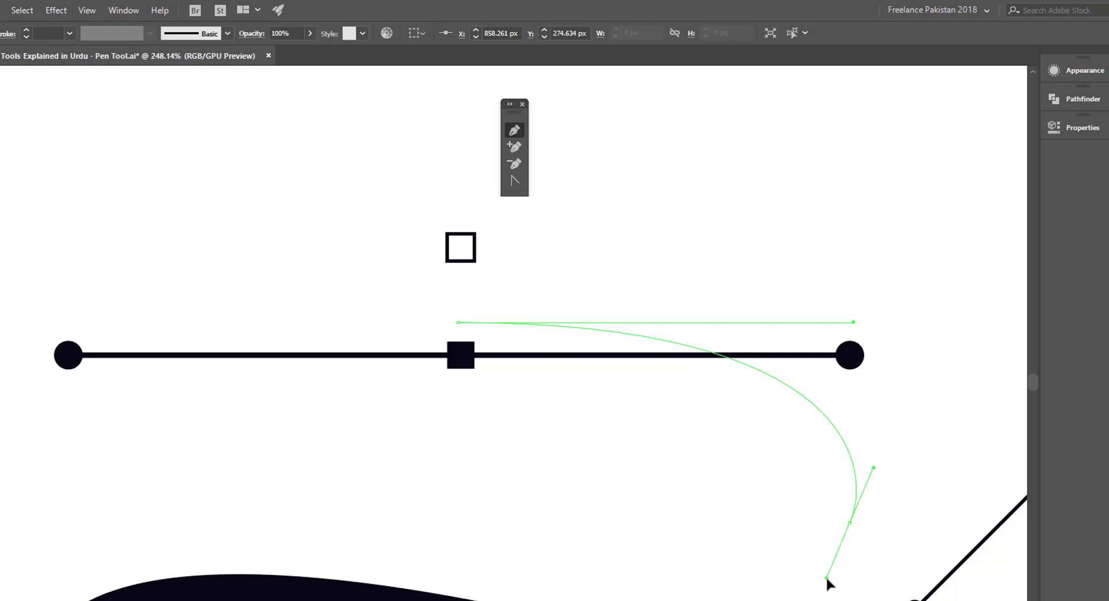
pyautogui.moveTo(827, 579); pyautogui.dragTo(759, 471)
pyautogui.moveTo(804, 557); pyautogui.dragTo(796, 529)
pyautogui.moveTo(742, 489); pyautogui.dragTo(796, 530)
pyautogui.moveTo(780, 411); pyautogui.dragTo(780, 411)
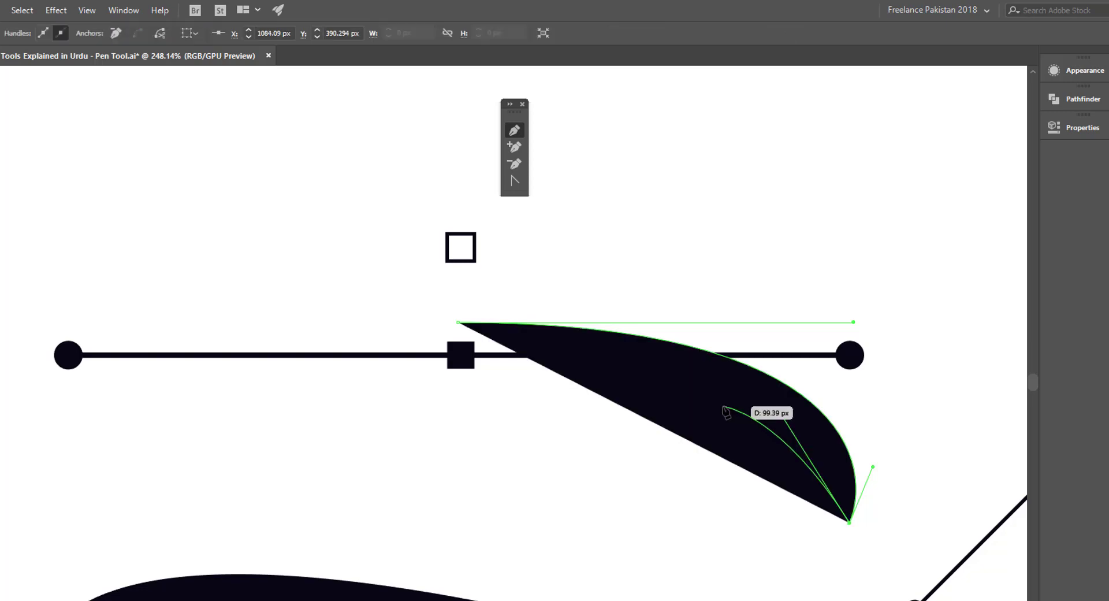
pyautogui.click(459, 322)
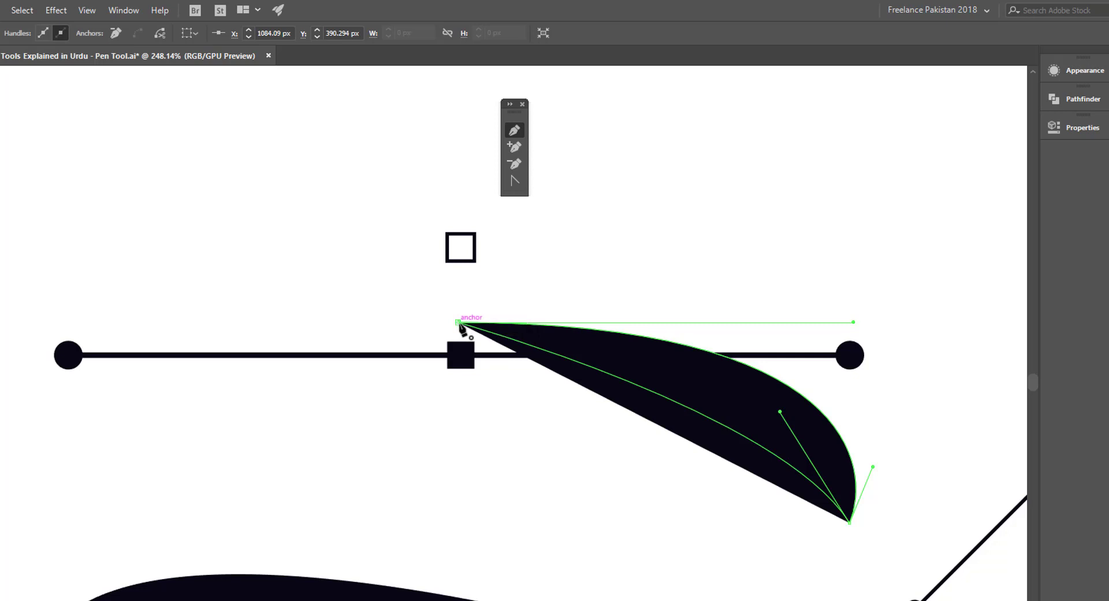
pyautogui.moveTo(459, 322); pyautogui.dragTo(505, 341)
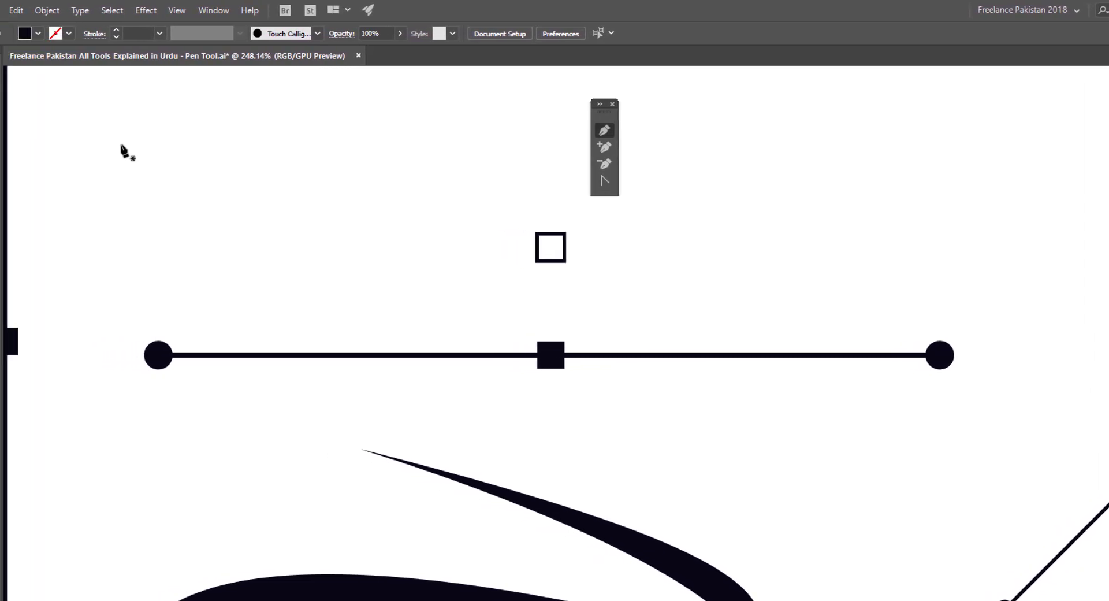
# - Draw a closed wavy shape above the horizontal line's left half, with curves along its lower edge and two straight segments meeting at a peak
pyautogui.moveTo(134, 145); pyautogui.dragTo(167, 212)
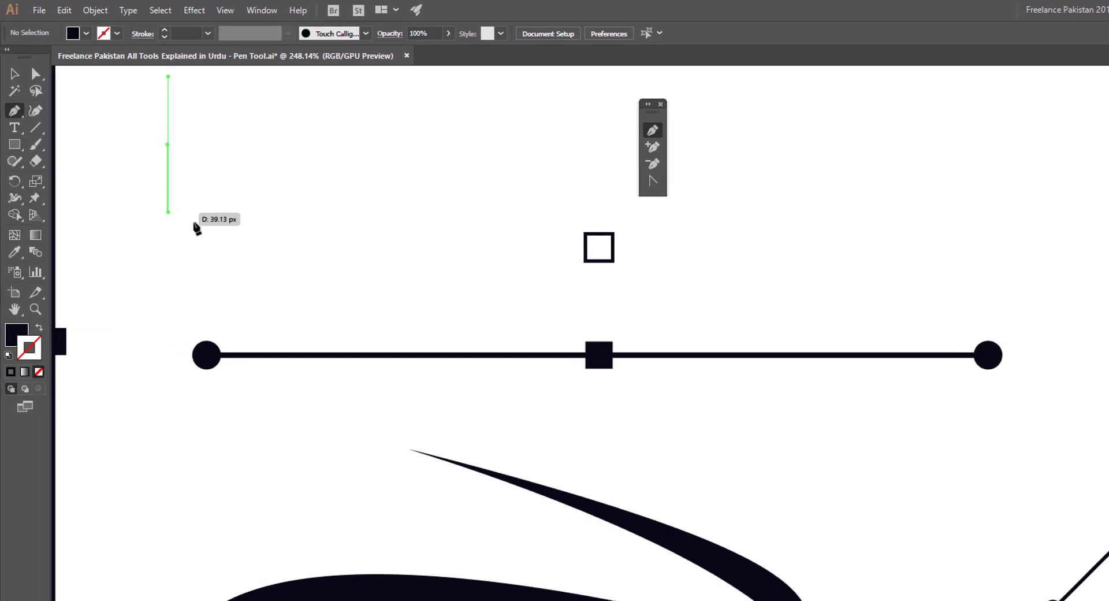
pyautogui.click(321, 161)
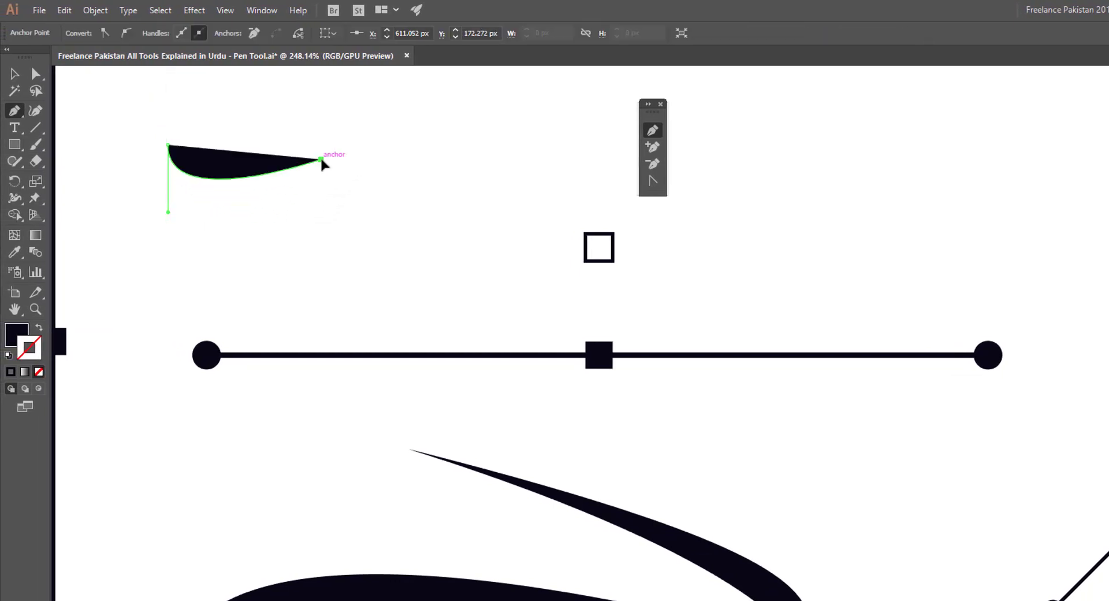
pyautogui.moveTo(445, 157); pyautogui.dragTo(475, 216)
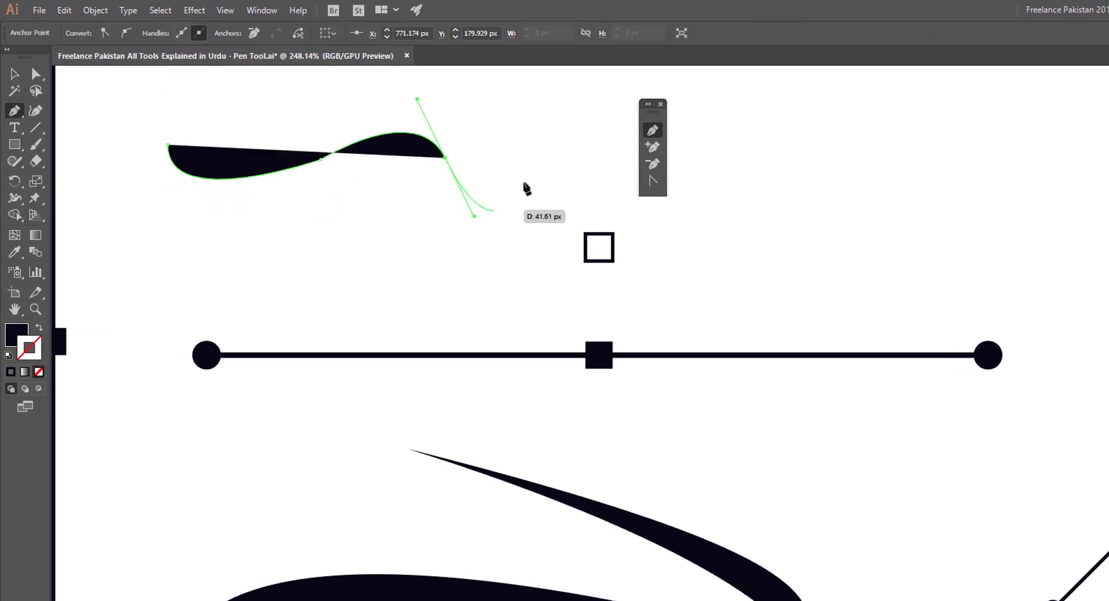
pyautogui.click(552, 152)
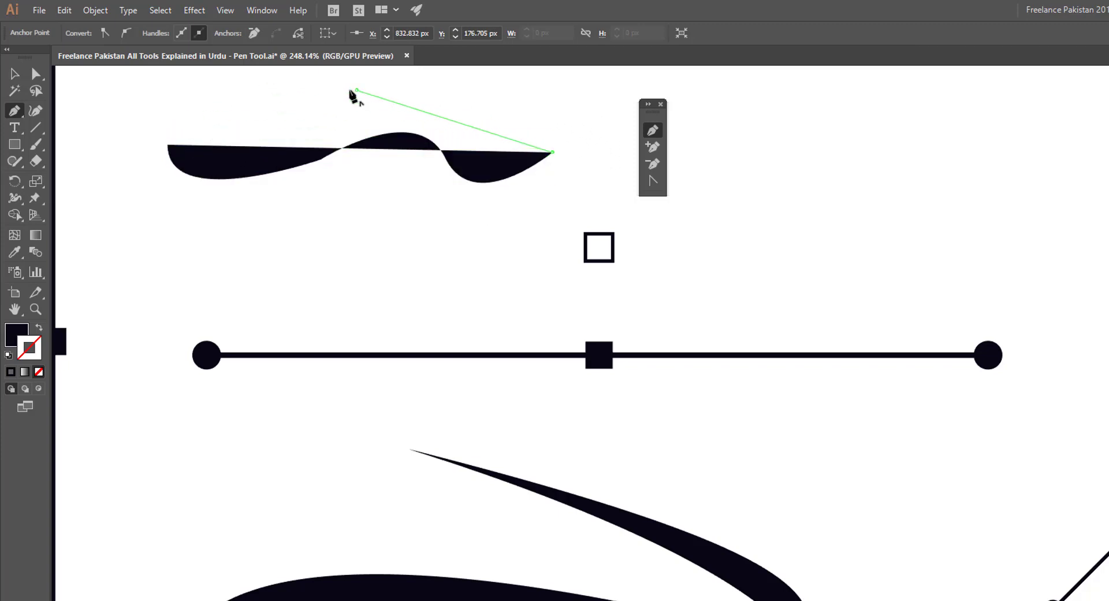
pyautogui.click(356, 91)
pyautogui.click(168, 145)
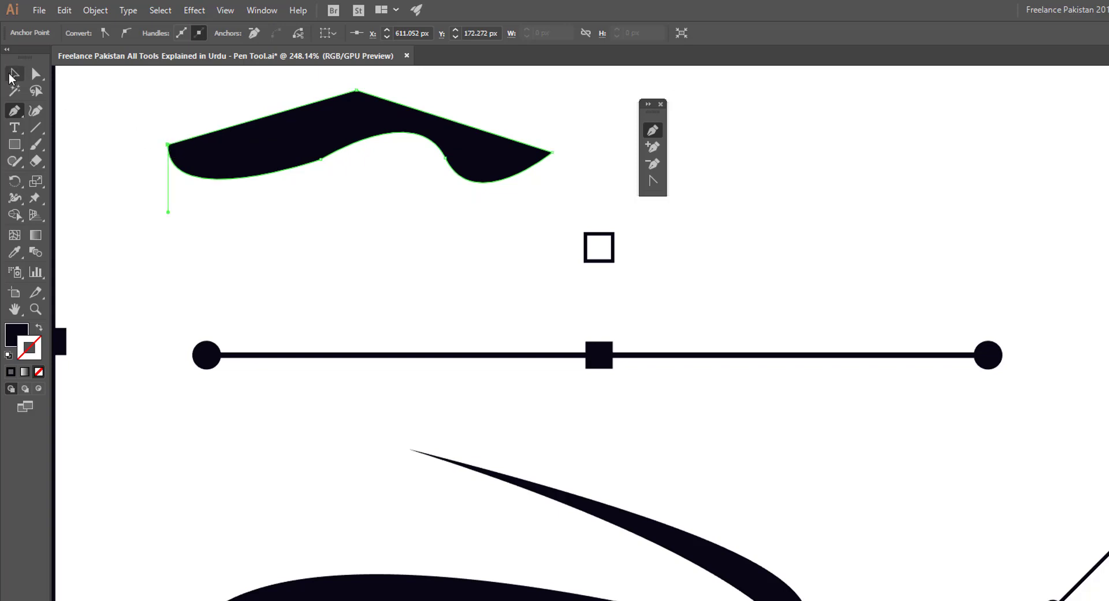
# - Move the wavy shape slightly down, swap its fill and stroke, and raise the stroke weight to 11 pt
pyautogui.press('v')
pyautogui.click(225, 268)
pyautogui.moveTo(261, 161); pyautogui.dragTo(259, 181)
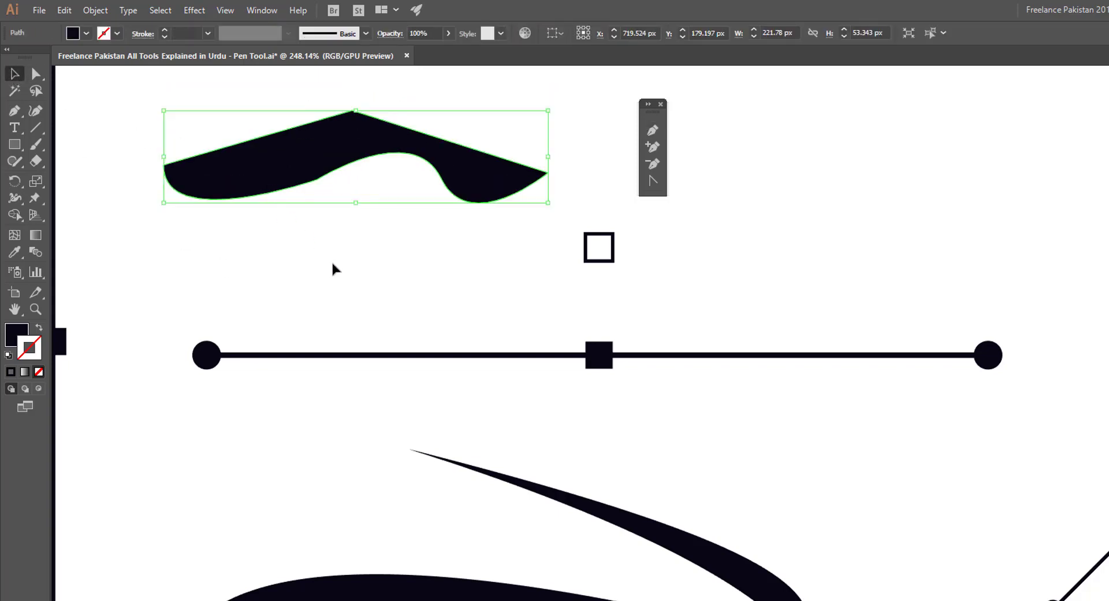
pyautogui.hotkey('shift', 'x')
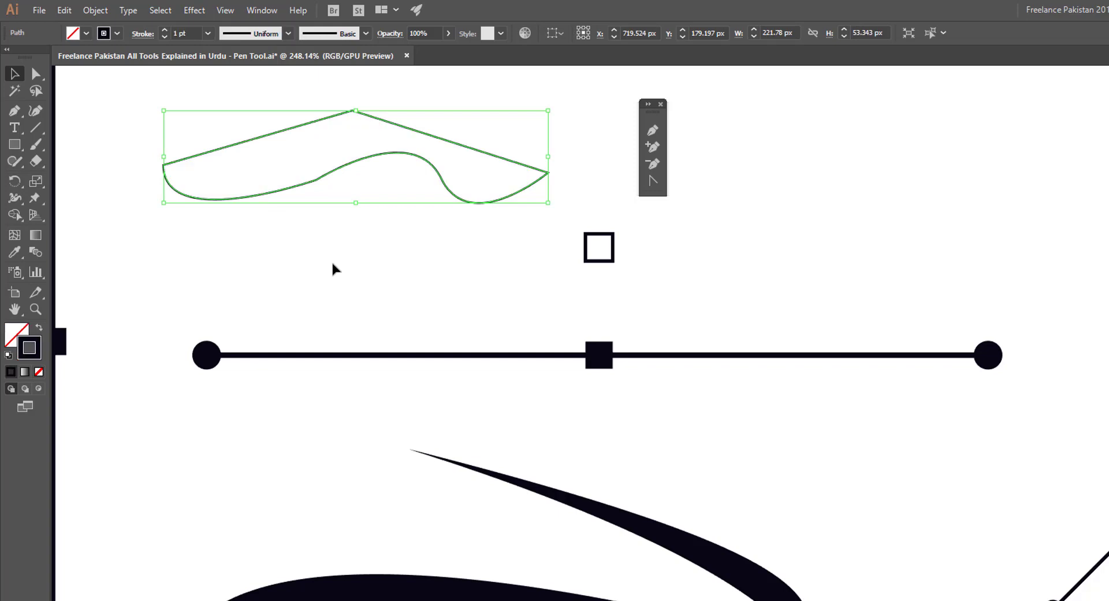
pyautogui.click(165, 29)
pyautogui.click(408, 286)
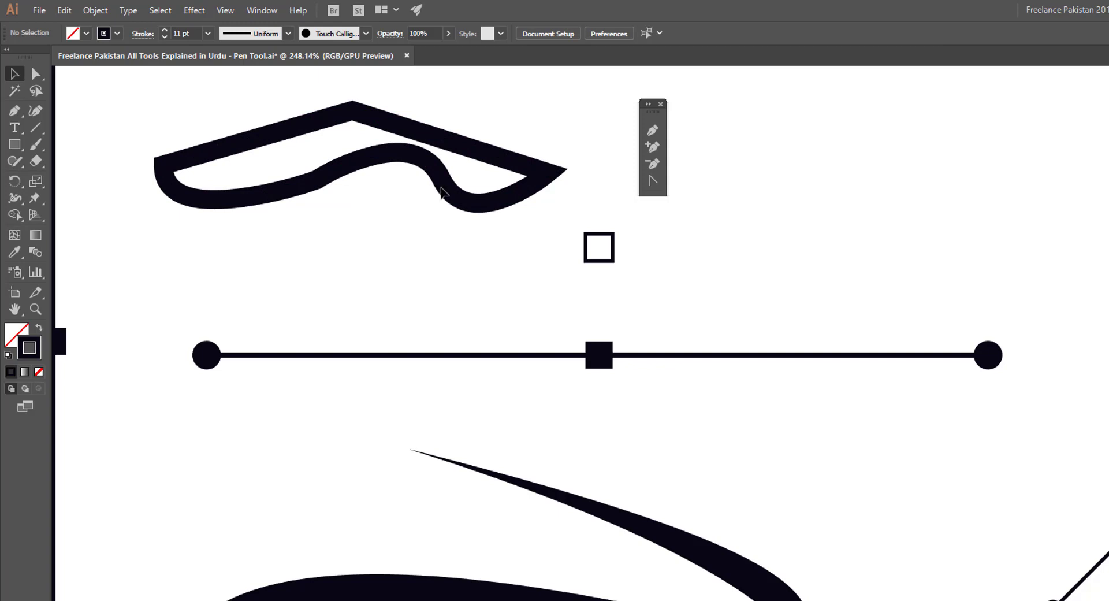
# - Move the outlined wavy shape a little lower and convert its right corner anchor to a smooth point
pyautogui.moveTo(482, 191); pyautogui.dragTo(477, 222)
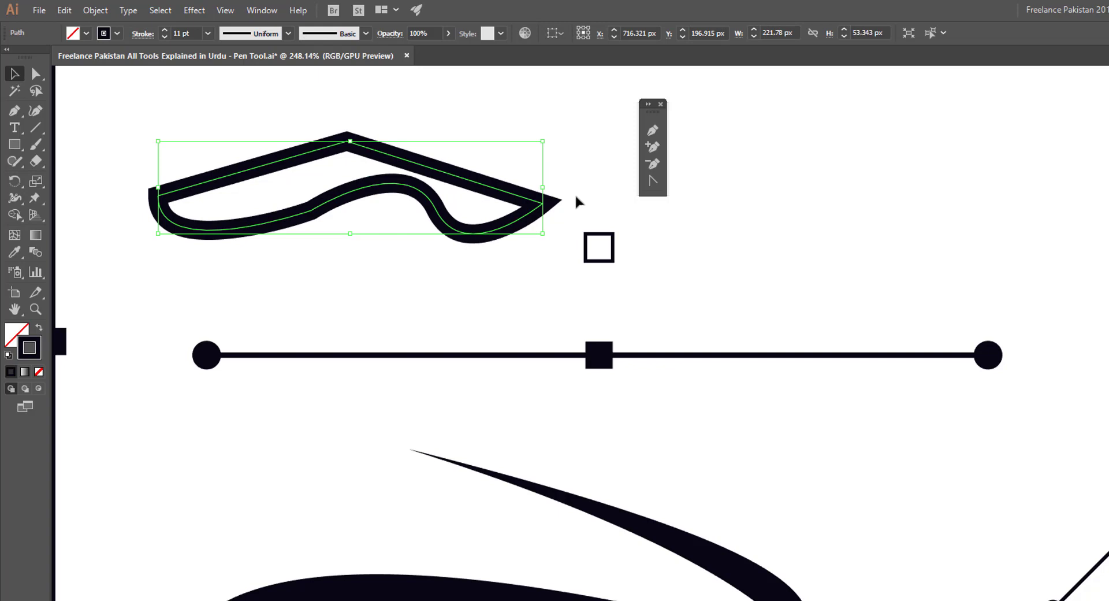
pyautogui.click(15, 110)
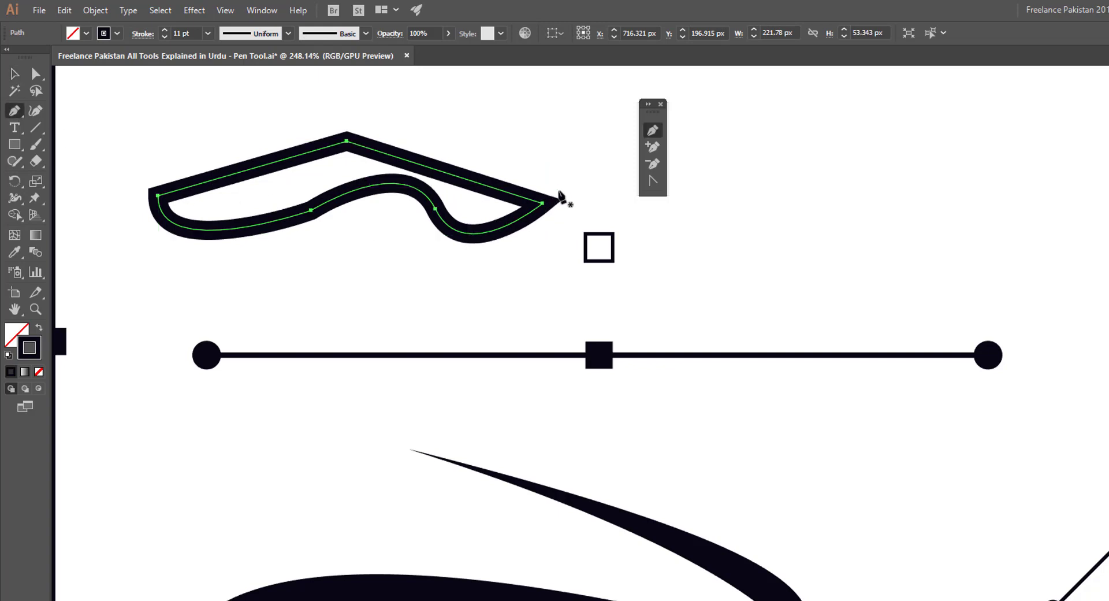
pyautogui.press('a')
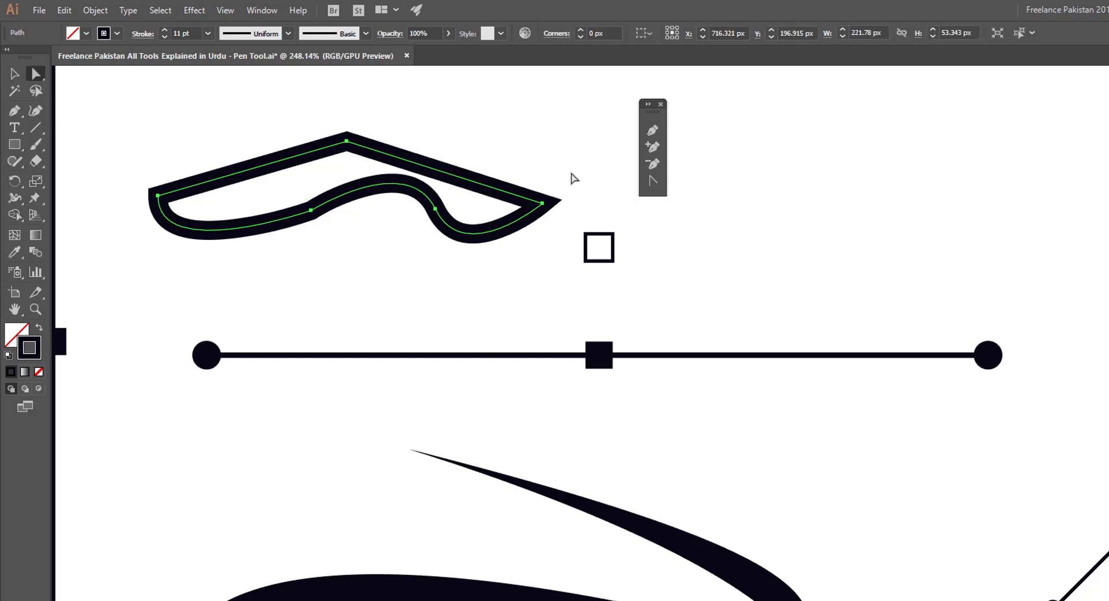
pyautogui.click(572, 173)
pyautogui.moveTo(578, 164); pyautogui.dragTo(519, 242)
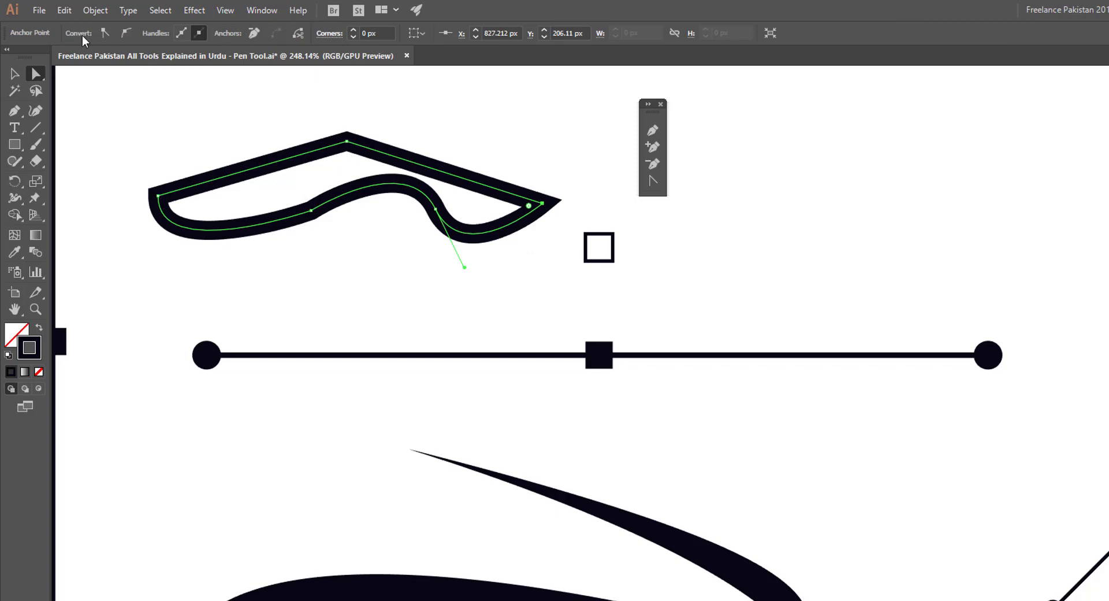
pyautogui.click(125, 33)
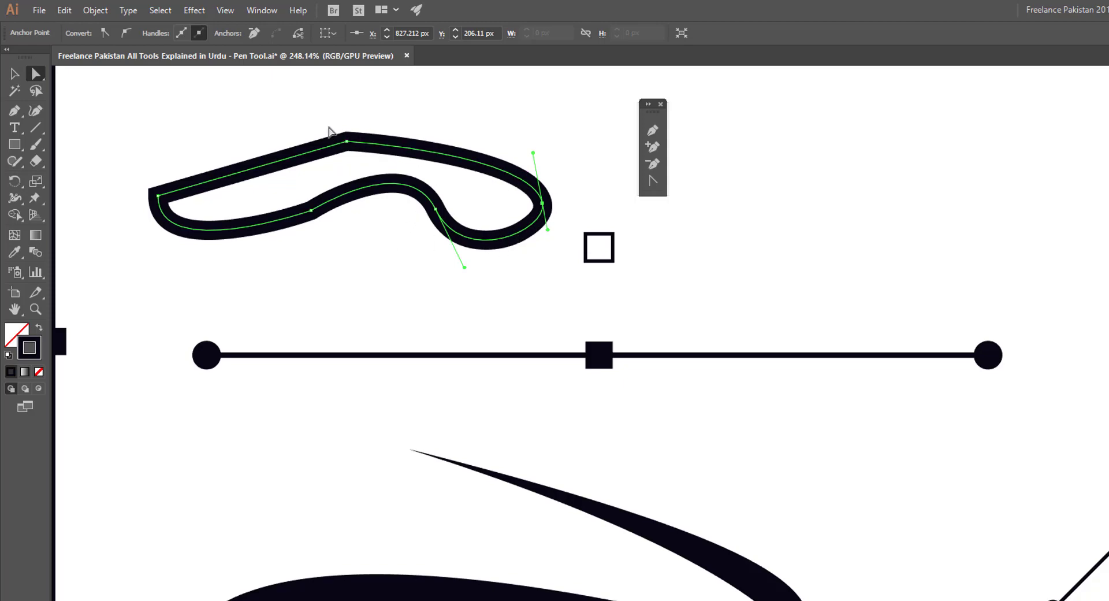
# - Convert the wavy shape's top peak and left corner anchors to smooth points, and deselect the path
pyautogui.moveTo(359, 166); pyautogui.dragTo(366, 168)
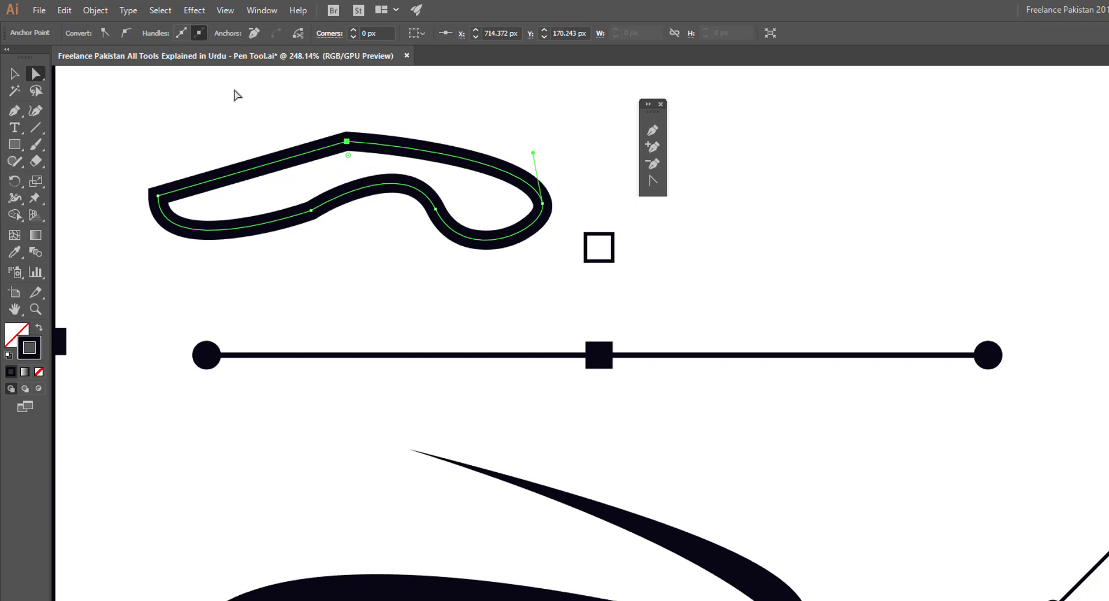
pyautogui.click(126, 35)
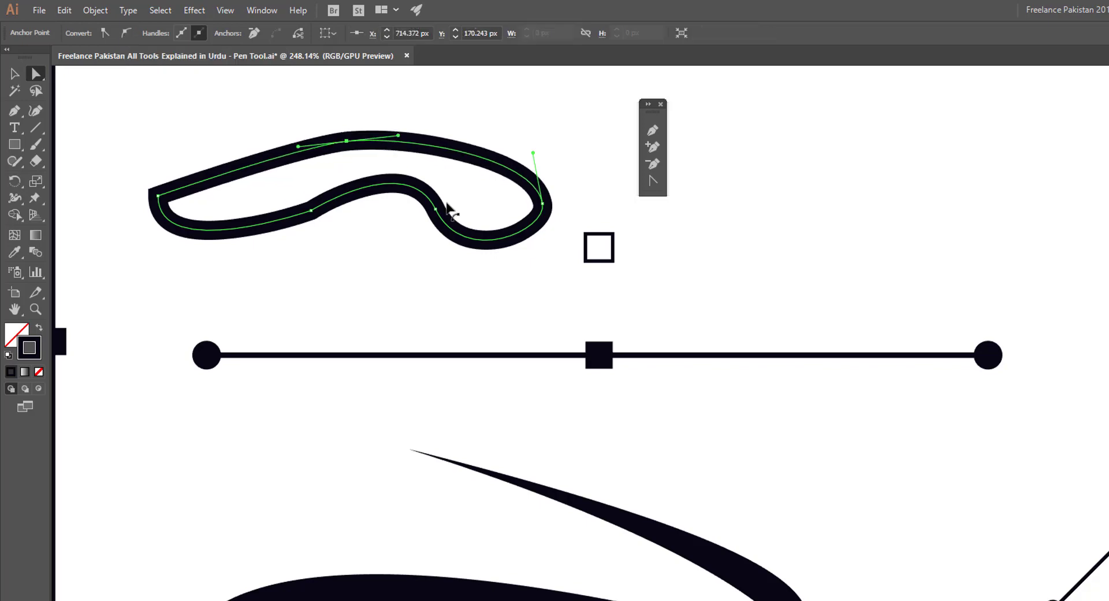
pyautogui.moveTo(140, 189); pyautogui.dragTo(179, 235)
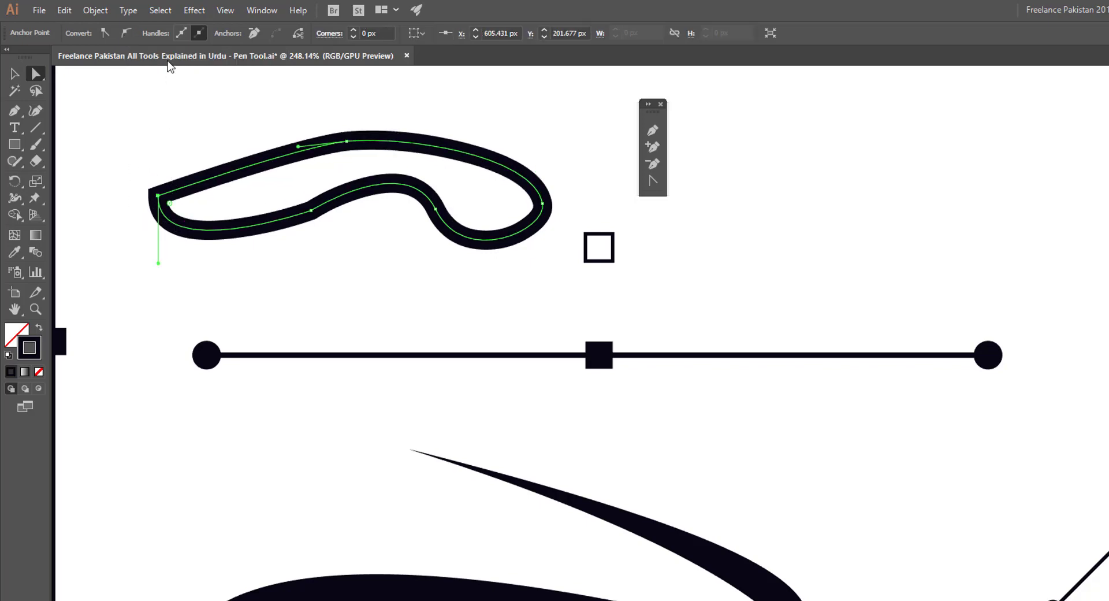
pyautogui.click(130, 33)
pyautogui.moveTo(124, 126); pyautogui.dragTo(552, 263)
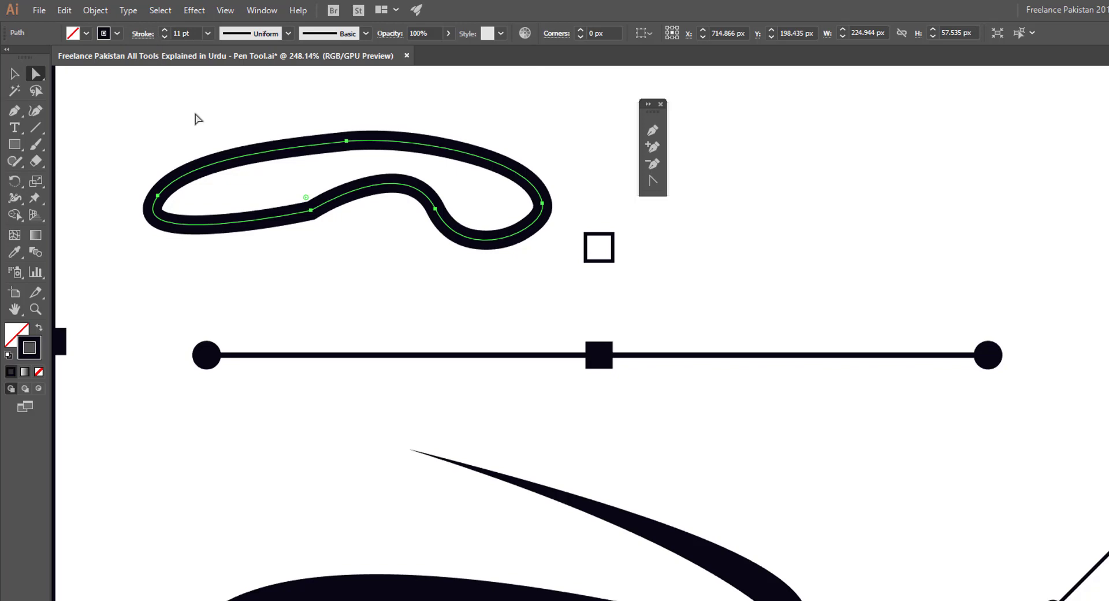
pyautogui.moveTo(334, 118); pyautogui.dragTo(359, 163)
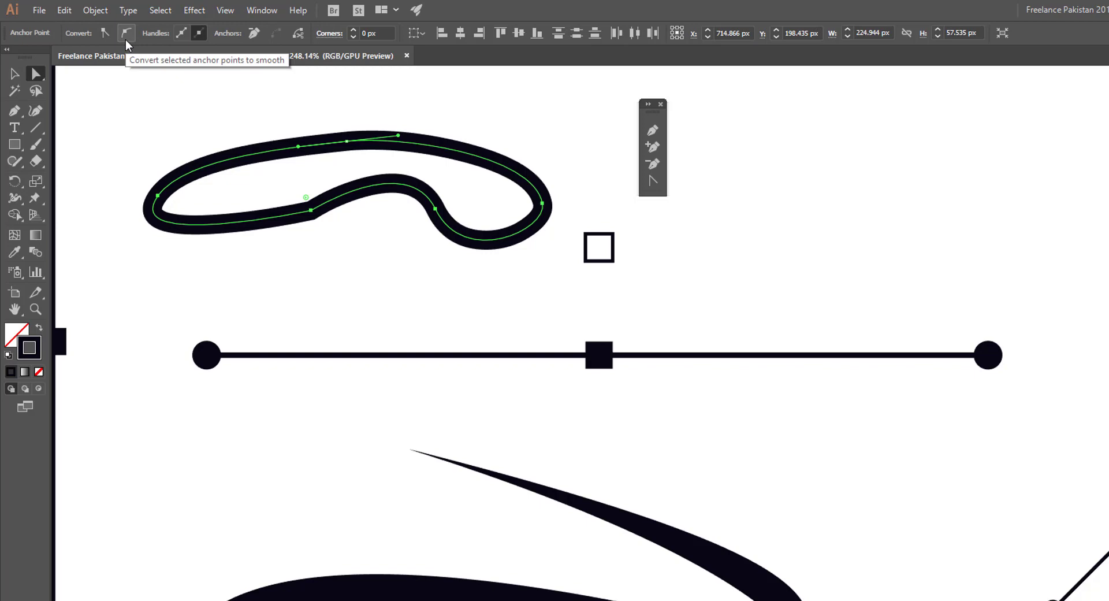
pyautogui.click(140, 99)
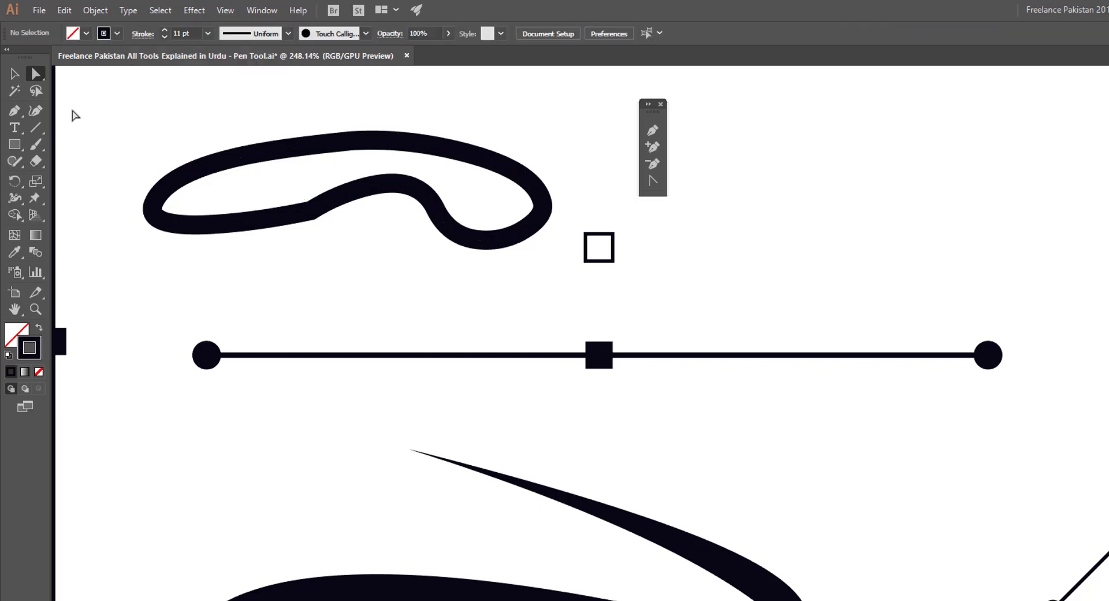
# - Draw a closed irregular ten-anchor outline of mostly straight segments above the right half of the horizontal line
pyautogui.click(14, 110)
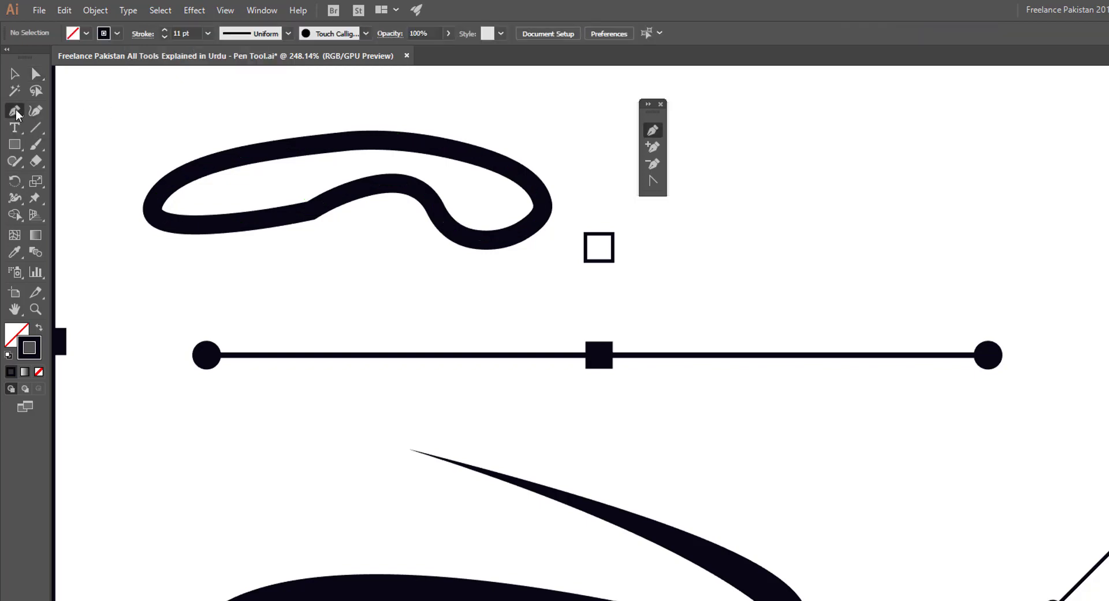
pyautogui.click(743, 216)
pyautogui.click(729, 153)
pyautogui.click(818, 141)
pyautogui.click(860, 120)
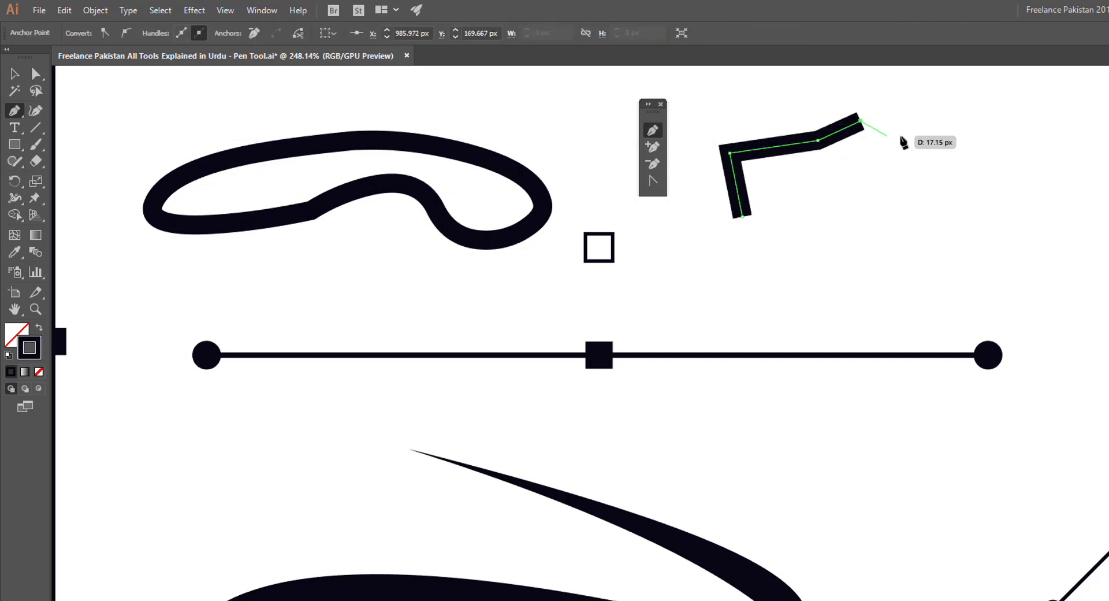
pyautogui.click(911, 136)
pyautogui.click(952, 189)
pyautogui.click(917, 240)
pyautogui.click(887, 292)
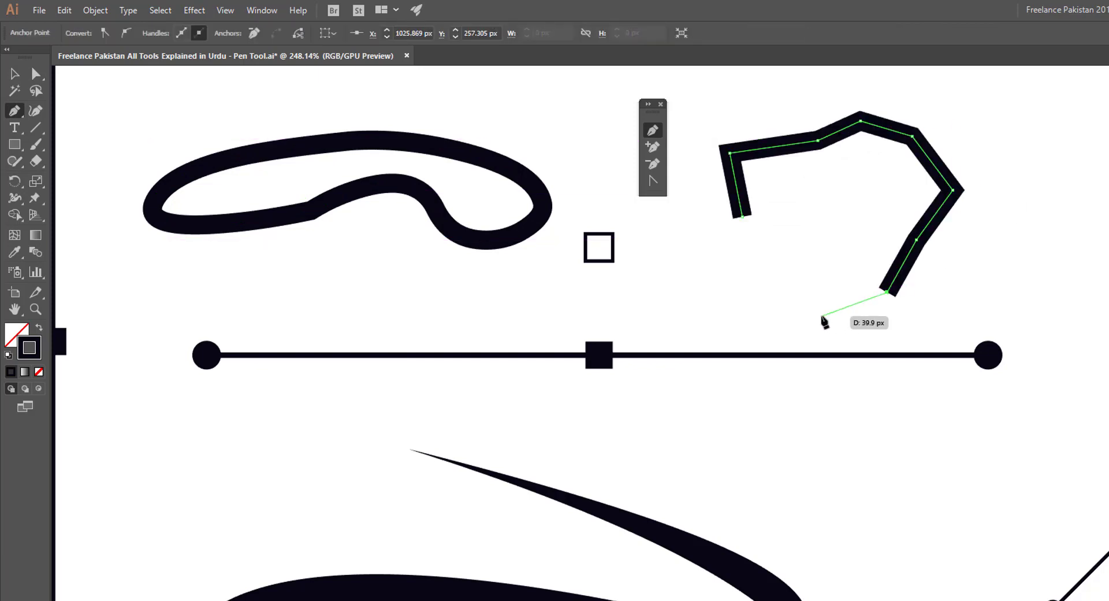
pyautogui.click(822, 315)
pyautogui.click(760, 261)
pyautogui.click(742, 216)
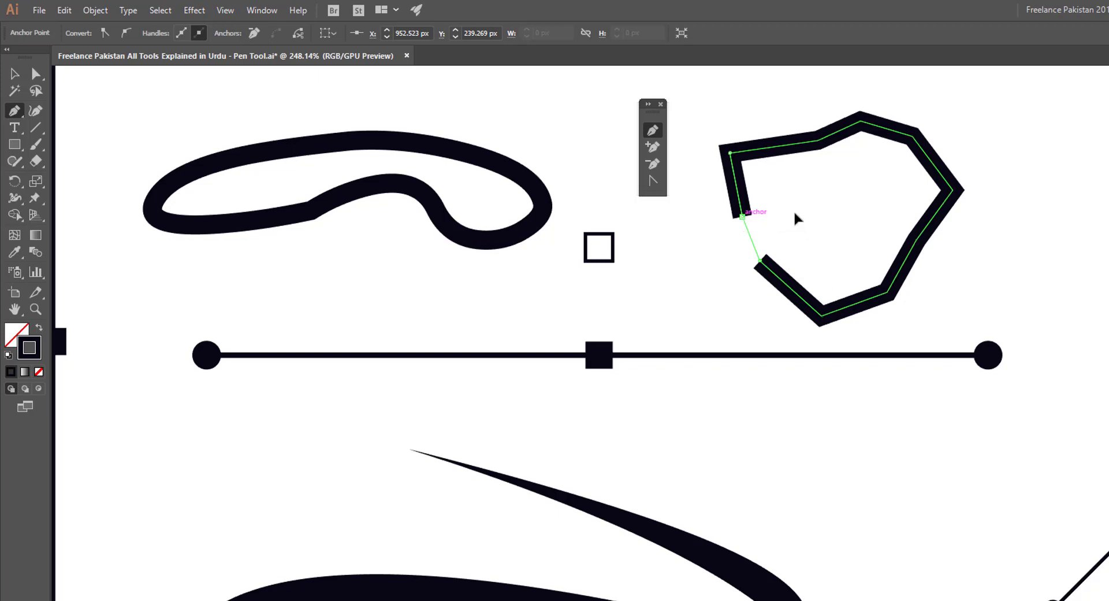
# - Convert all of the irregular outline's corner anchors, including its lowest one, to smooth points and deselect the path
pyautogui.click(30, 76)
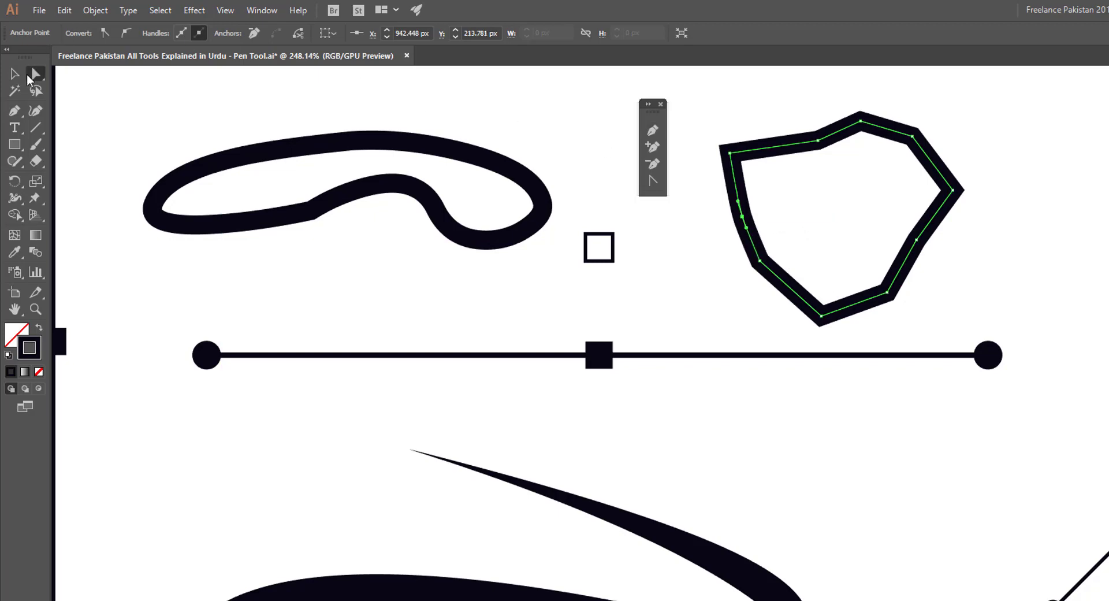
pyautogui.moveTo(704, 85); pyautogui.dragTo(979, 321)
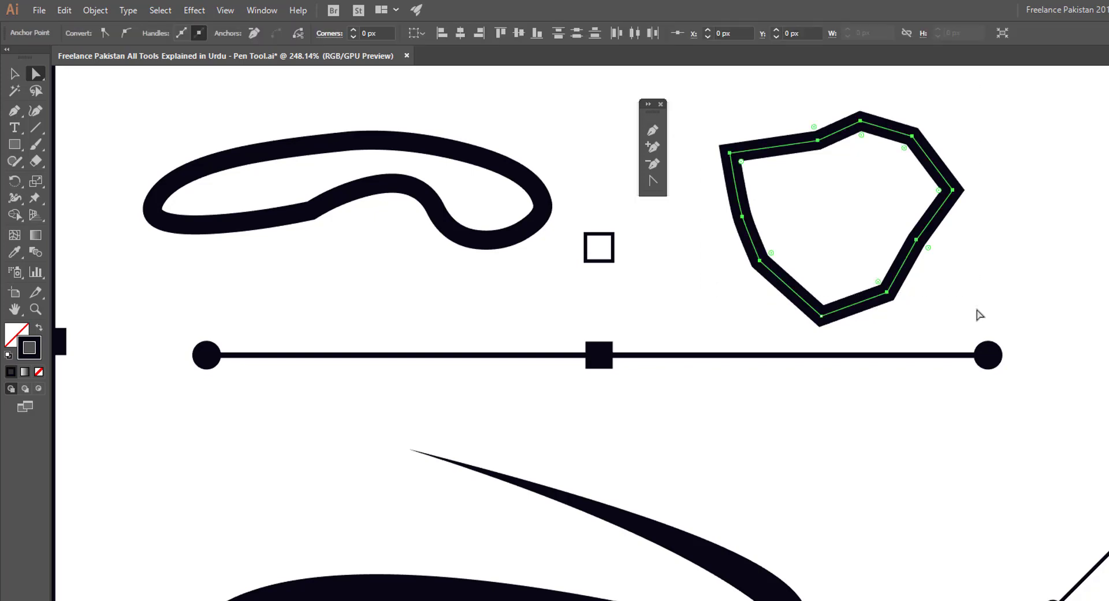
pyautogui.click(123, 33)
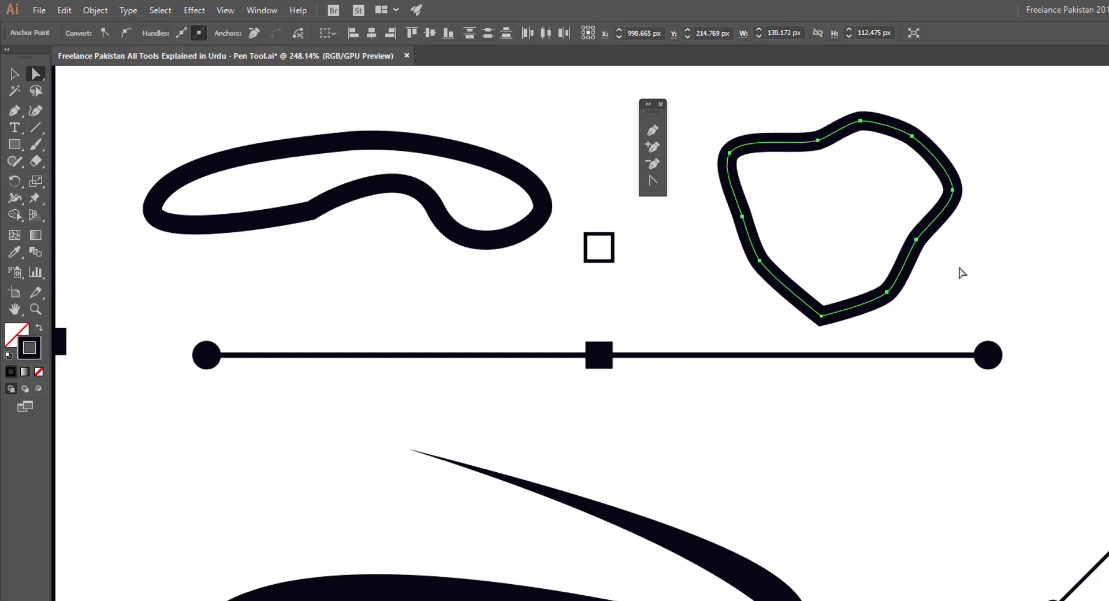
pyautogui.click(942, 324)
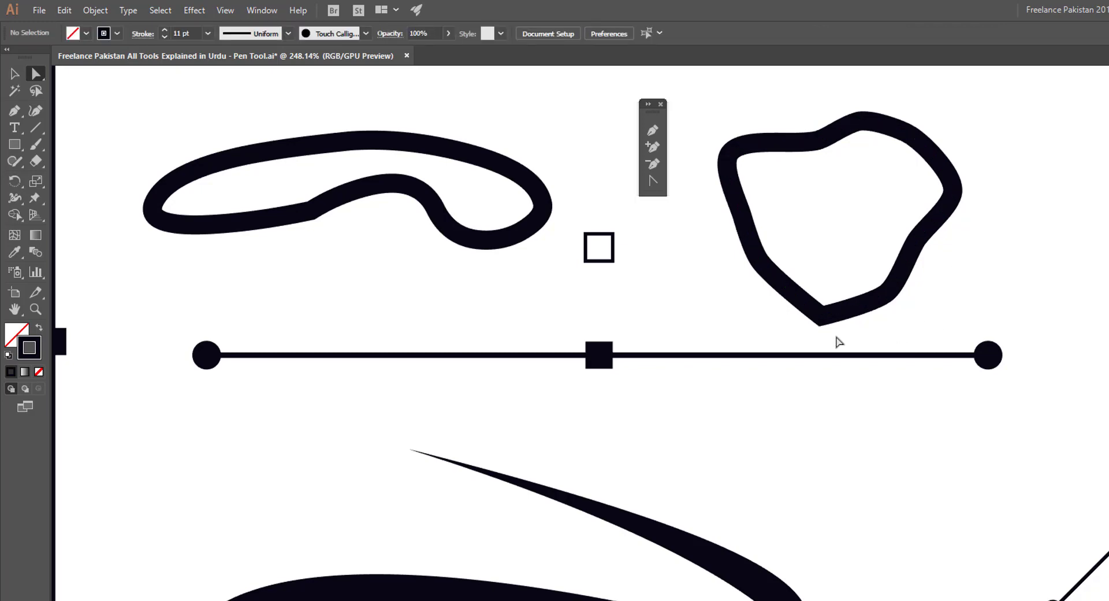
pyautogui.moveTo(839, 342); pyautogui.dragTo(780, 291)
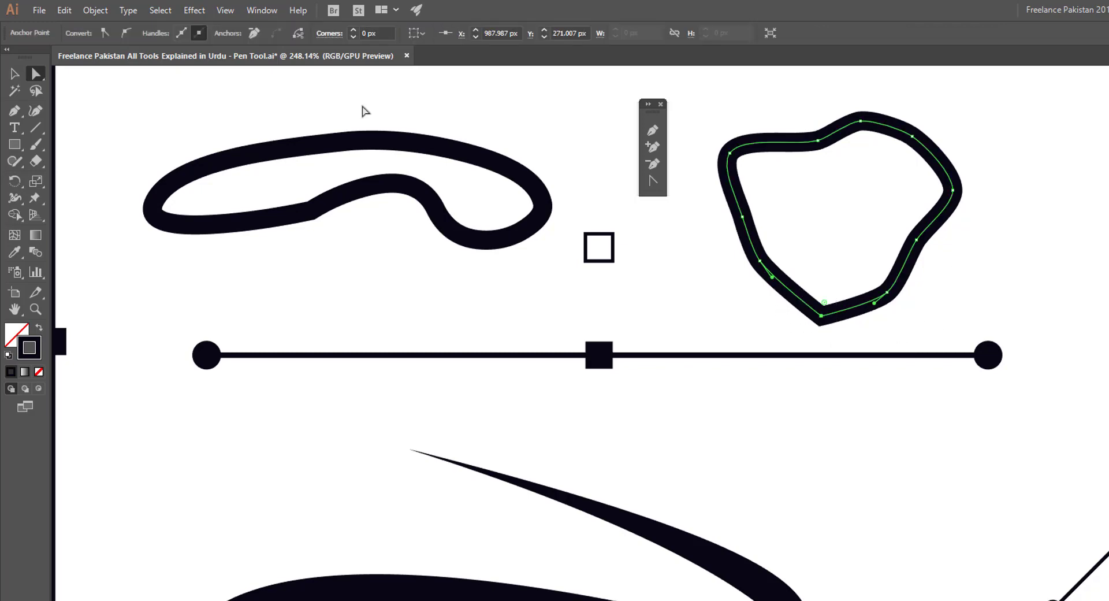
pyautogui.click(125, 33)
pyautogui.click(1063, 253)
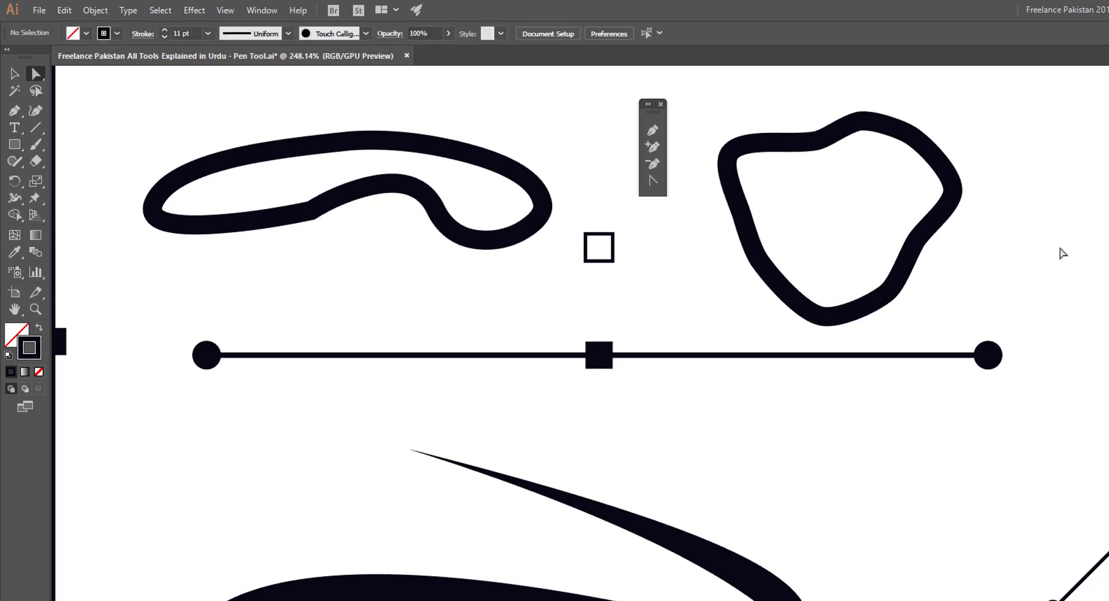
# - Convert the smooth anchor at the dip in the outline's upper edge to a corner with the Anchor Point tool
pyautogui.click(652, 181)
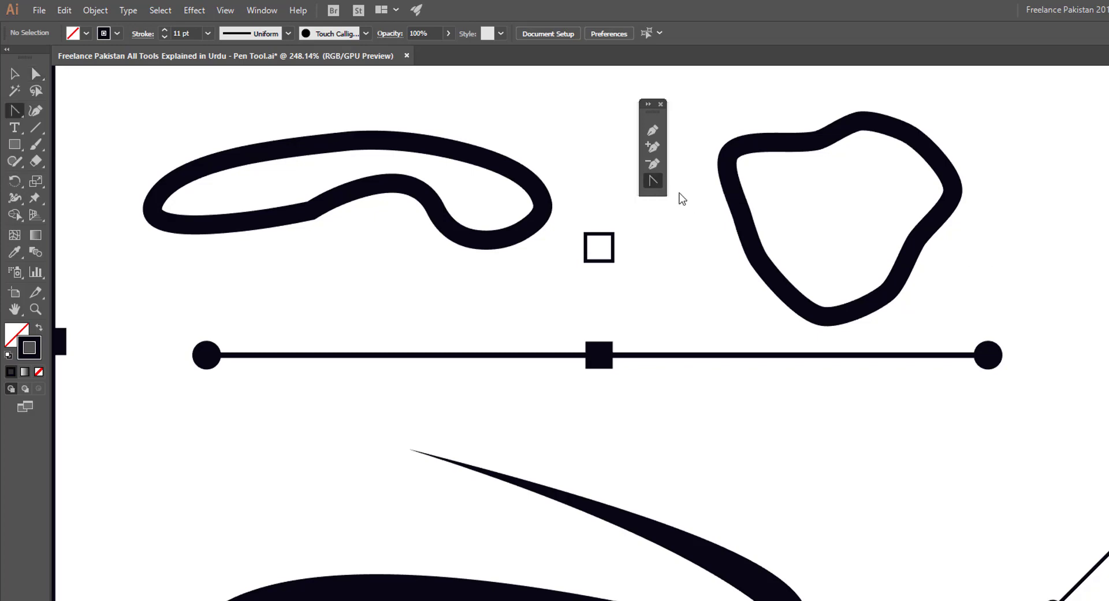
pyautogui.click(736, 199)
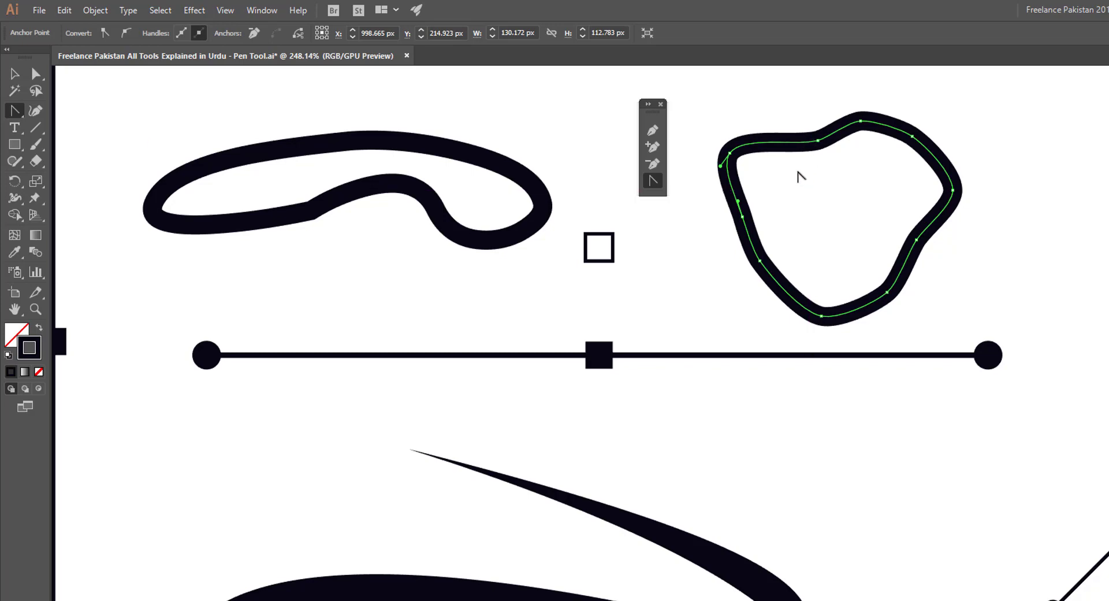
pyautogui.click(30, 77)
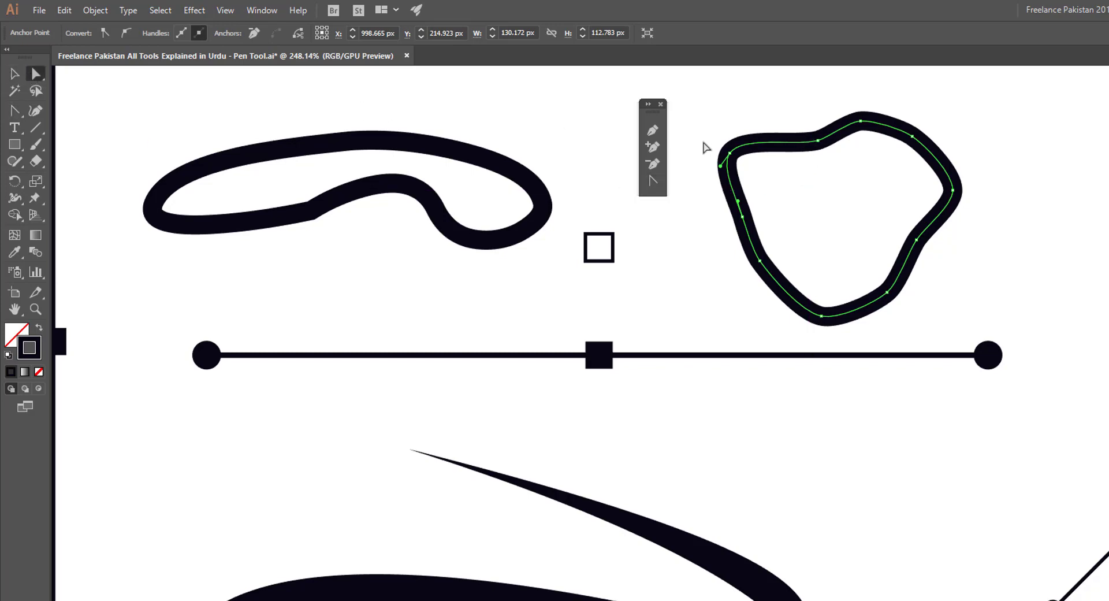
pyautogui.moveTo(791, 112); pyautogui.dragTo(833, 167)
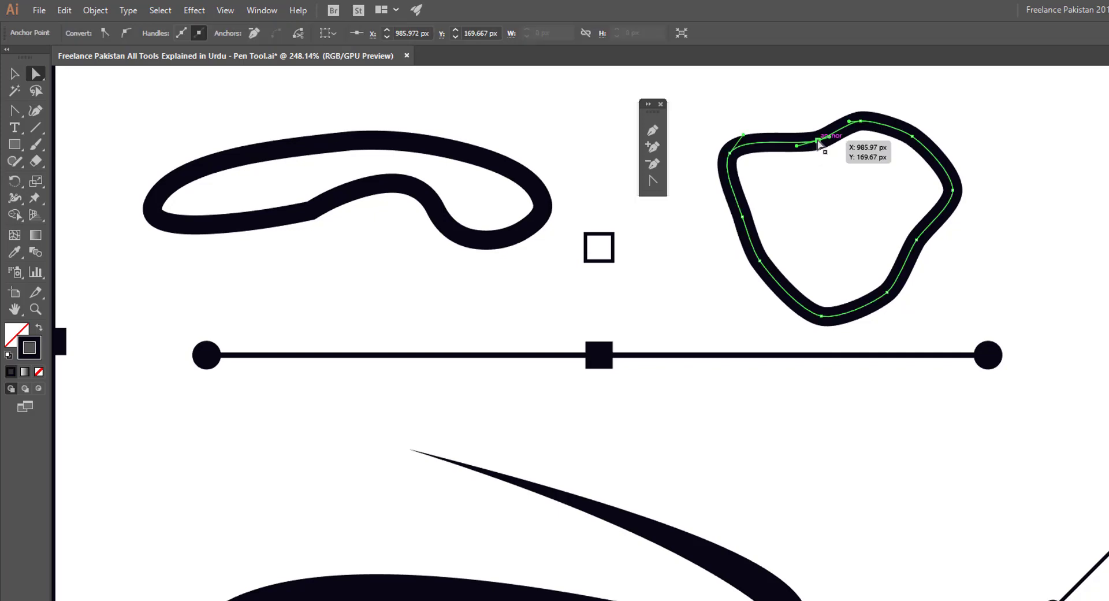
pyautogui.click(653, 183)
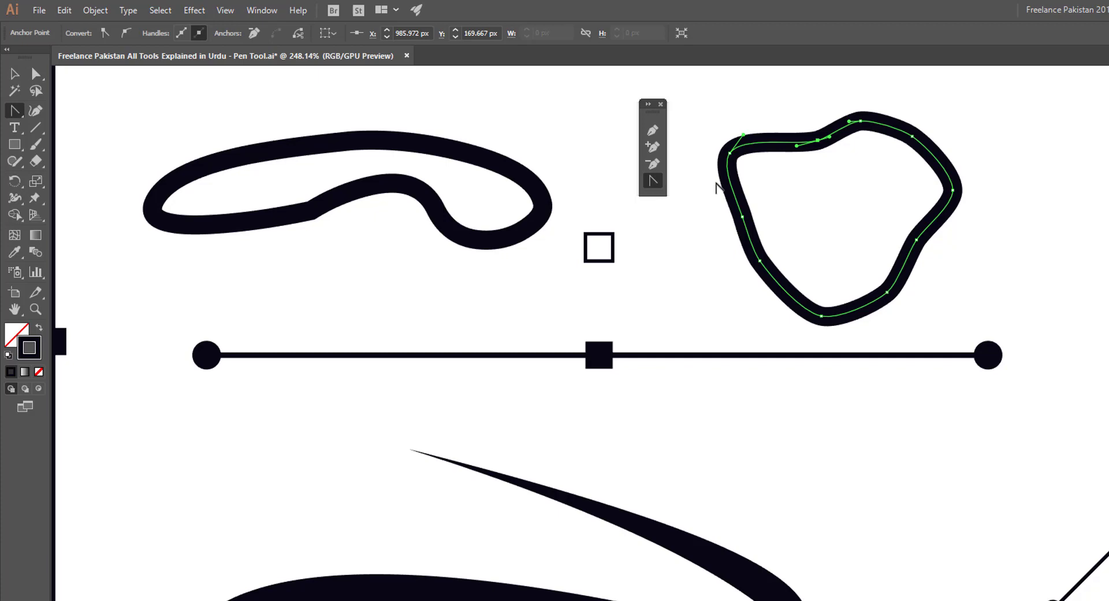
pyautogui.click(817, 140)
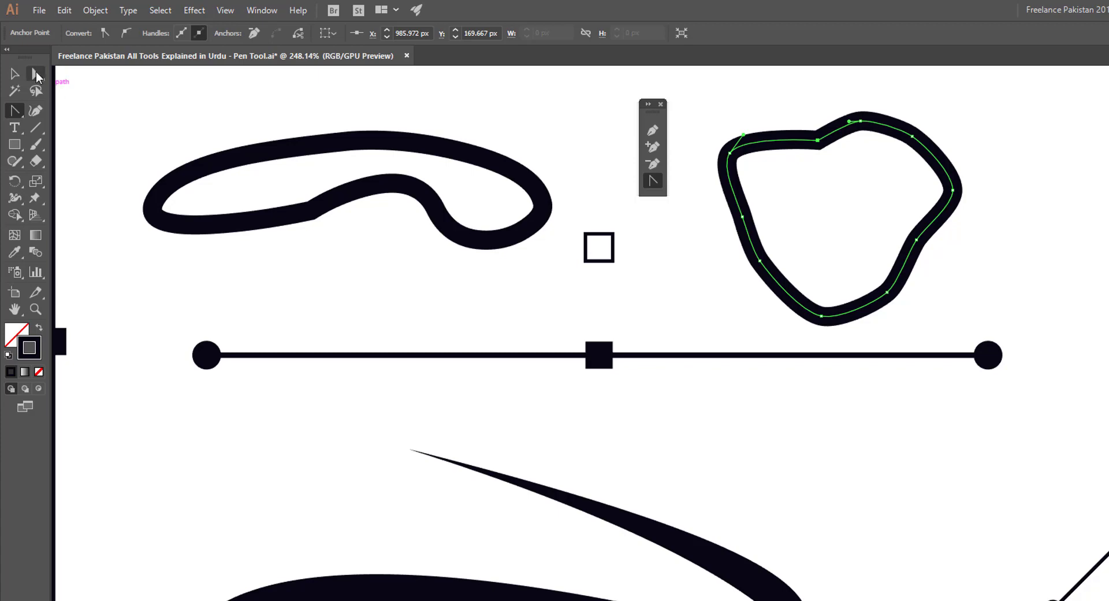
# - Convert the middle anchor on the outline's left edge to a corner point and deselect the path
pyautogui.click(36, 74)
pyautogui.moveTo(712, 205); pyautogui.dragTo(777, 238)
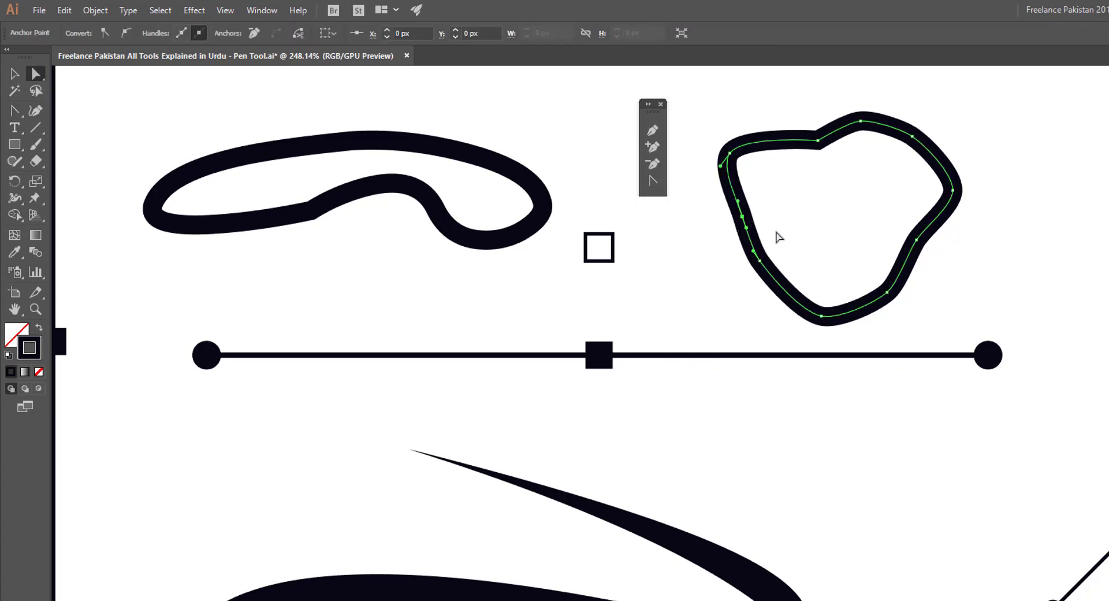
pyautogui.click(105, 33)
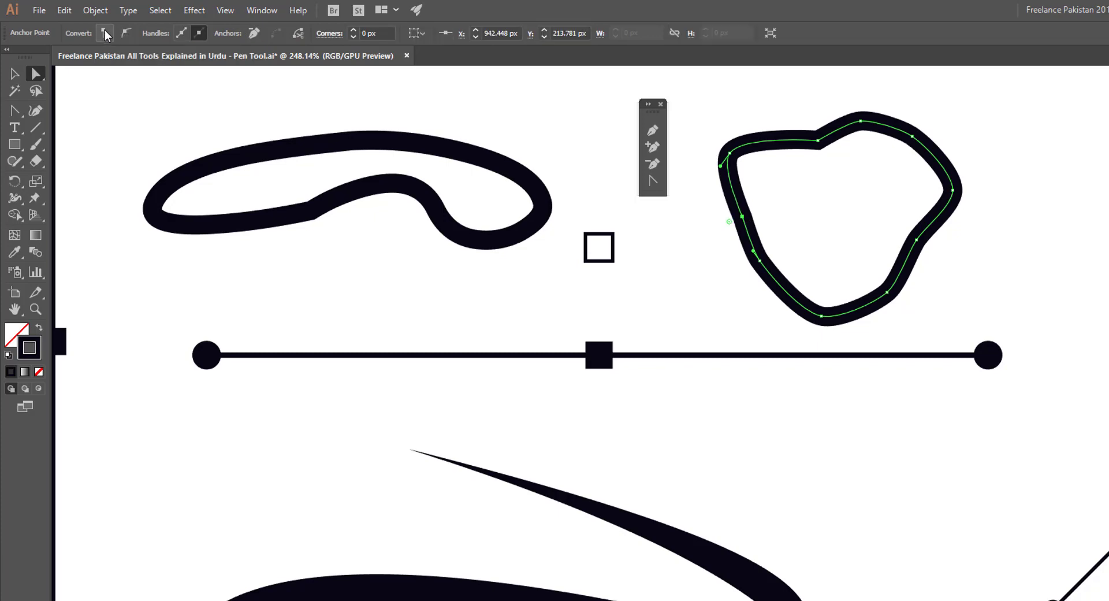
pyautogui.click(798, 220)
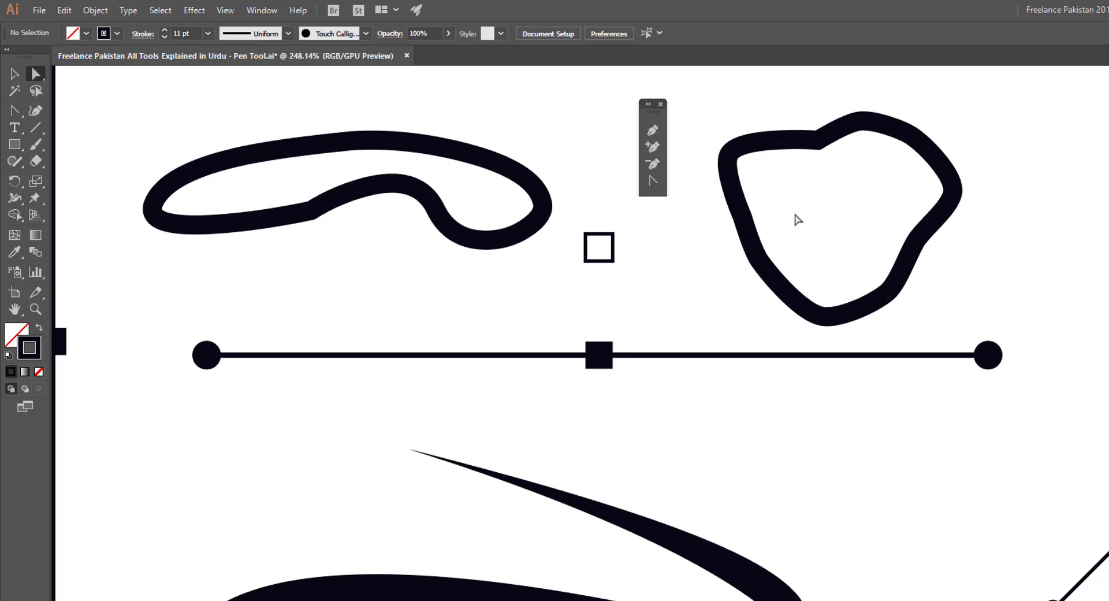
# - Move the left edge's corner anchor inward to form a notch, and lengthen both handles of the outline's upper-left anchor
pyautogui.click(743, 216)
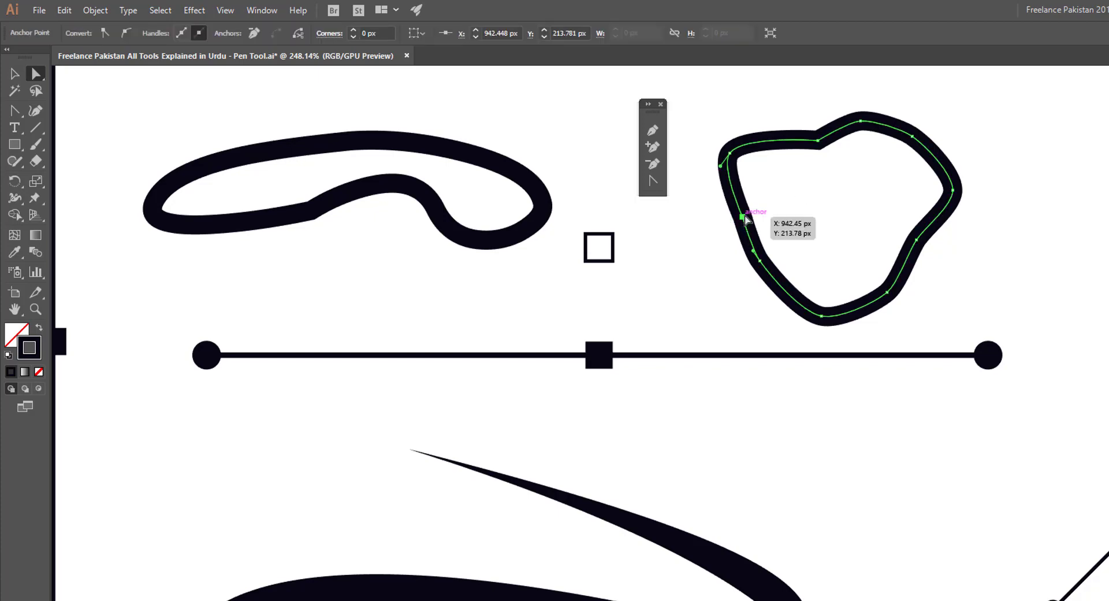
pyautogui.moveTo(745, 216); pyautogui.dragTo(806, 214)
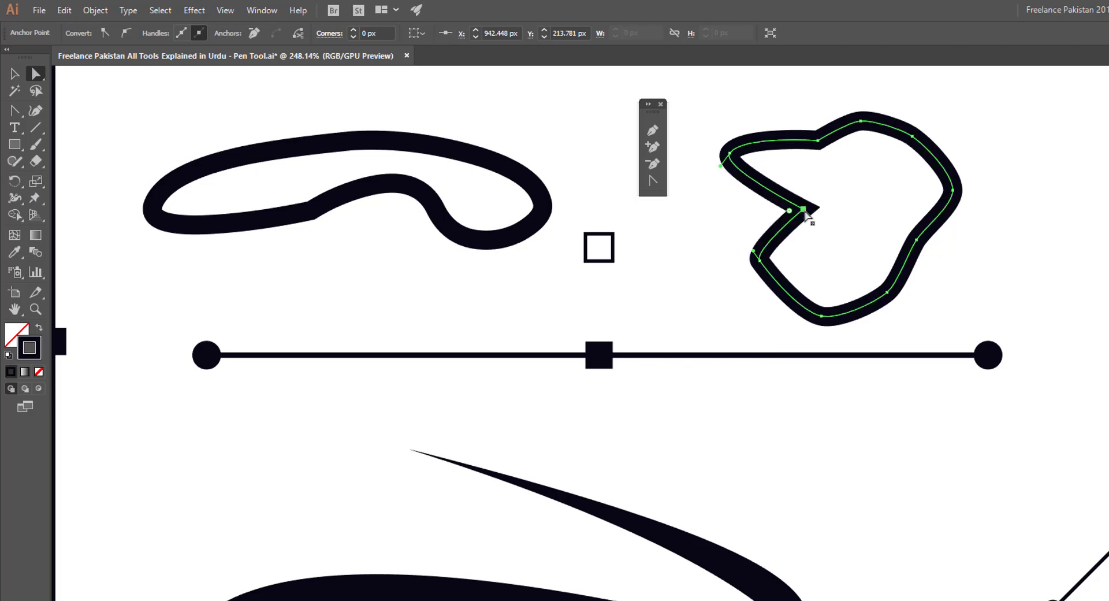
pyautogui.click(730, 153)
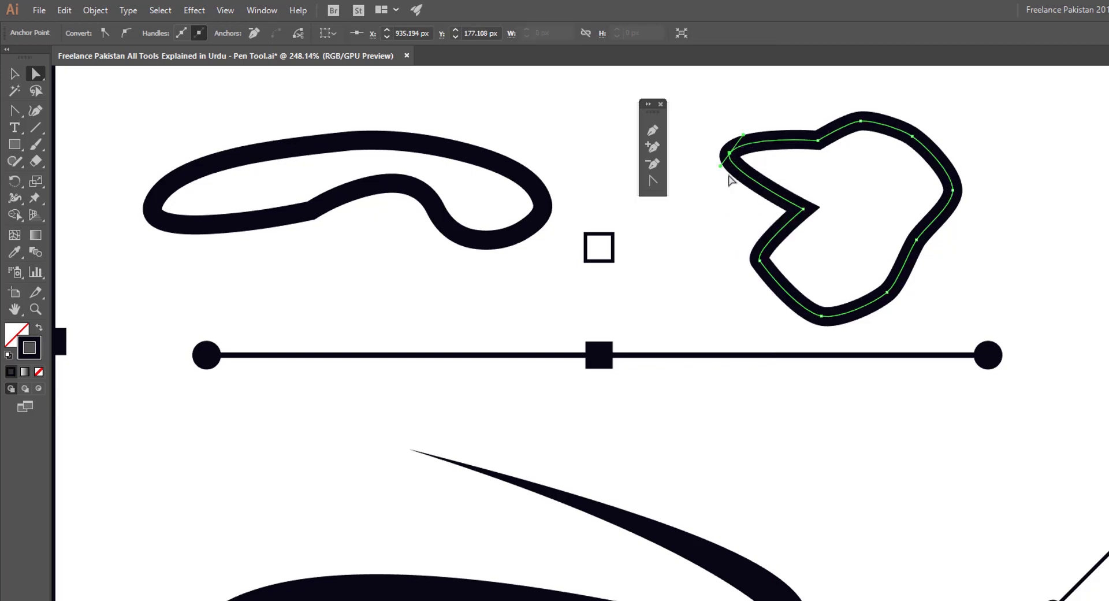
pyautogui.moveTo(720, 167)
pyautogui.mouseDown()
pyautogui.moveTo(700, 251)
pyautogui.moveTo(692, 217)
pyautogui.mouseUp()
pyautogui.moveTo(741, 134); pyautogui.dragTo(762, 104)
pyautogui.click(859, 194)
# - Delete the irregular outline and the wavy outlined shape above the horizontal line
pyautogui.moveTo(758, 141); pyautogui.dragTo(920, 256)
pyautogui.press('Delete')
pyautogui.press('Delete')
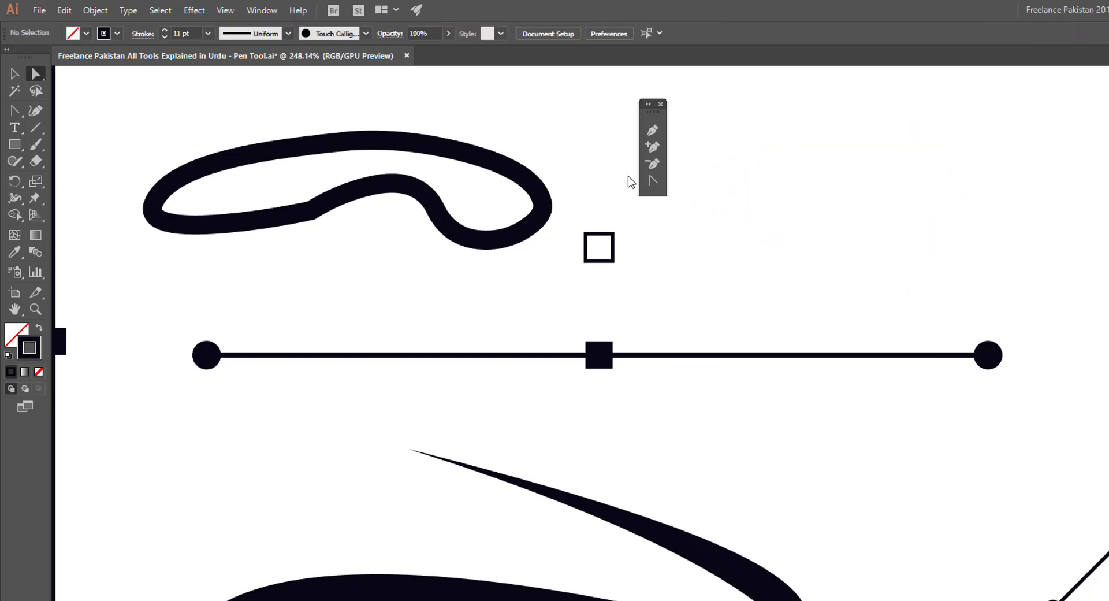
pyautogui.moveTo(297, 111); pyautogui.dragTo(384, 250)
pyautogui.press('Delete')
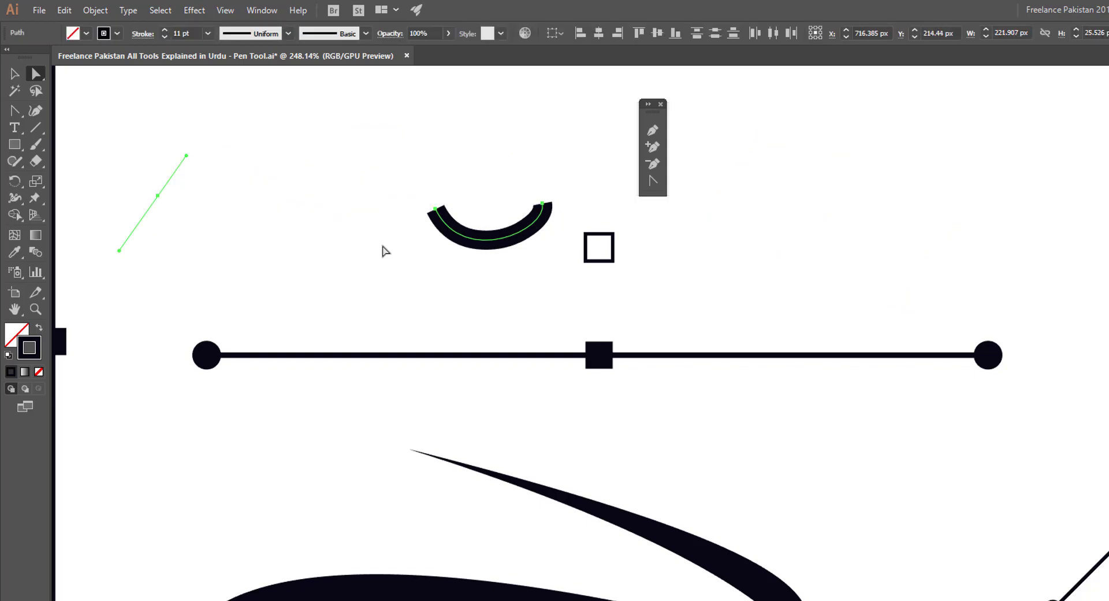
pyautogui.press('Delete')
# - Draw a straight-sided rectangle about 111 by 69 px above the line's left half, ending just left of its starting anchor
pyautogui.press('p')
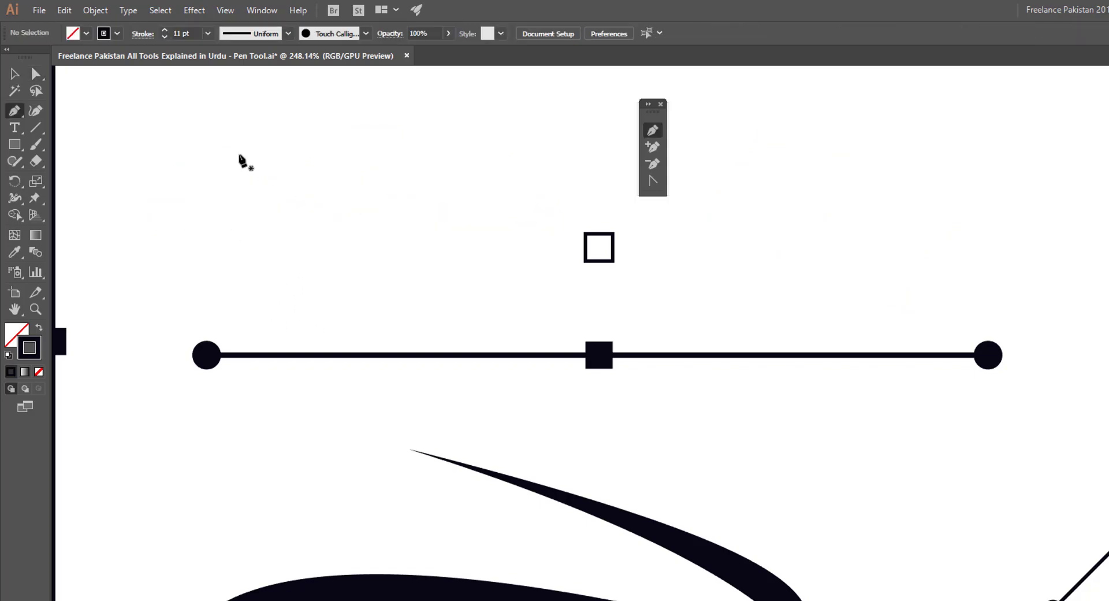
pyautogui.click(210, 148)
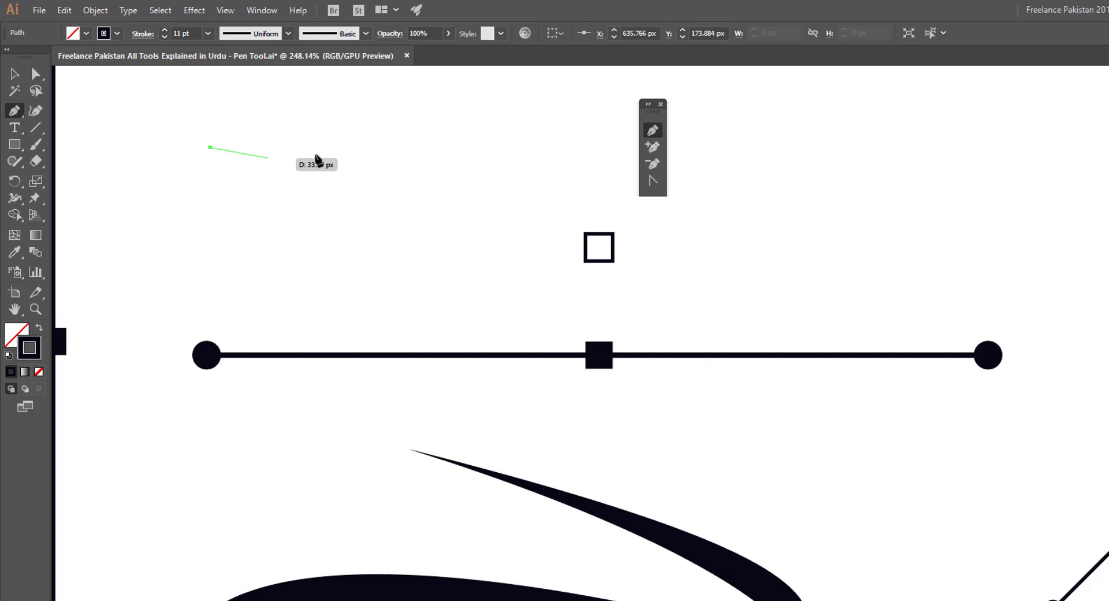
pyautogui.click(403, 148)
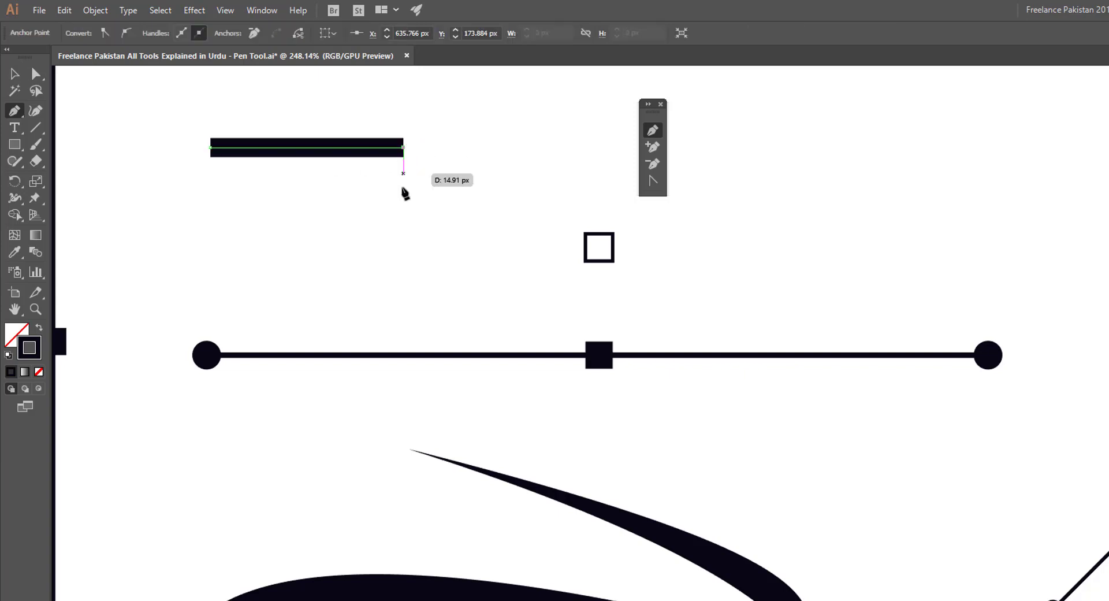
pyautogui.click(404, 267)
pyautogui.click(207, 267)
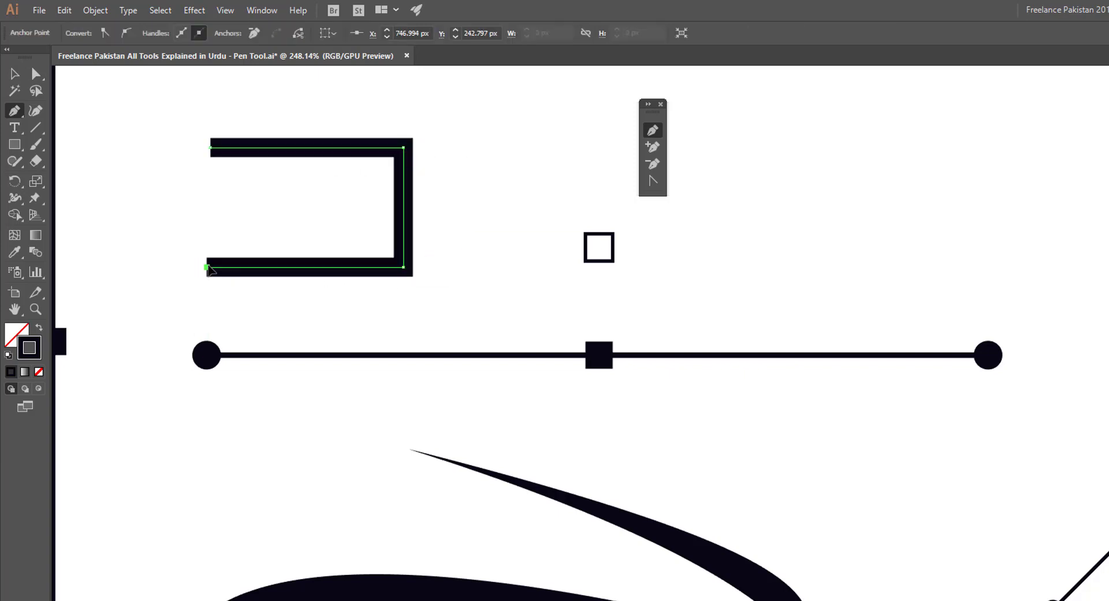
pyautogui.click(207, 147)
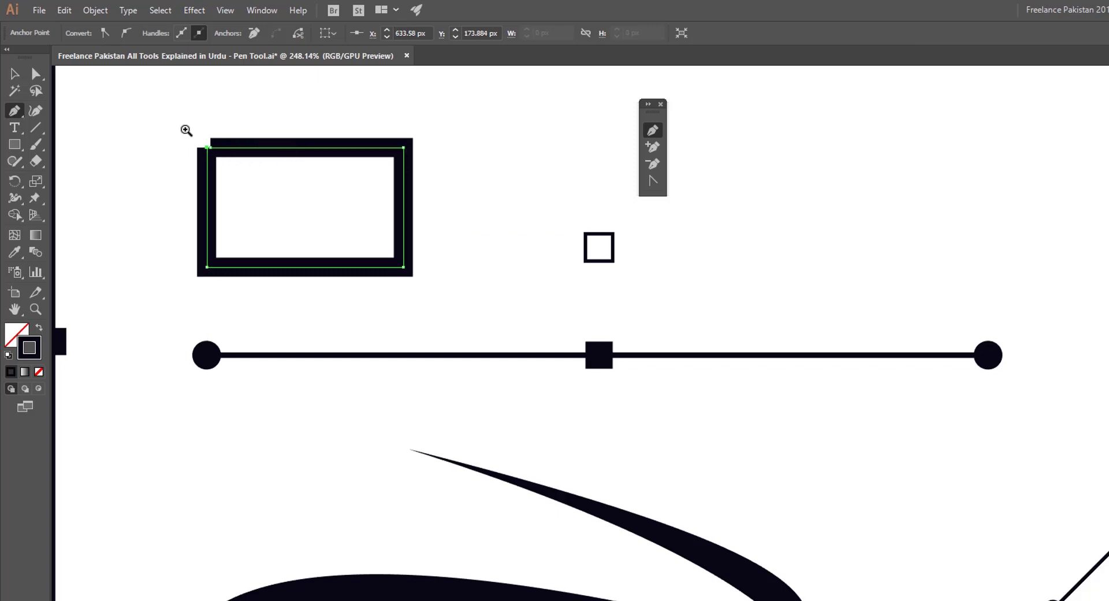
# - Undo the misplaced last anchor and close the rectangular path exactly on its starting anchor
pyautogui.moveTo(186, 130); pyautogui.dragTo(628, 352)
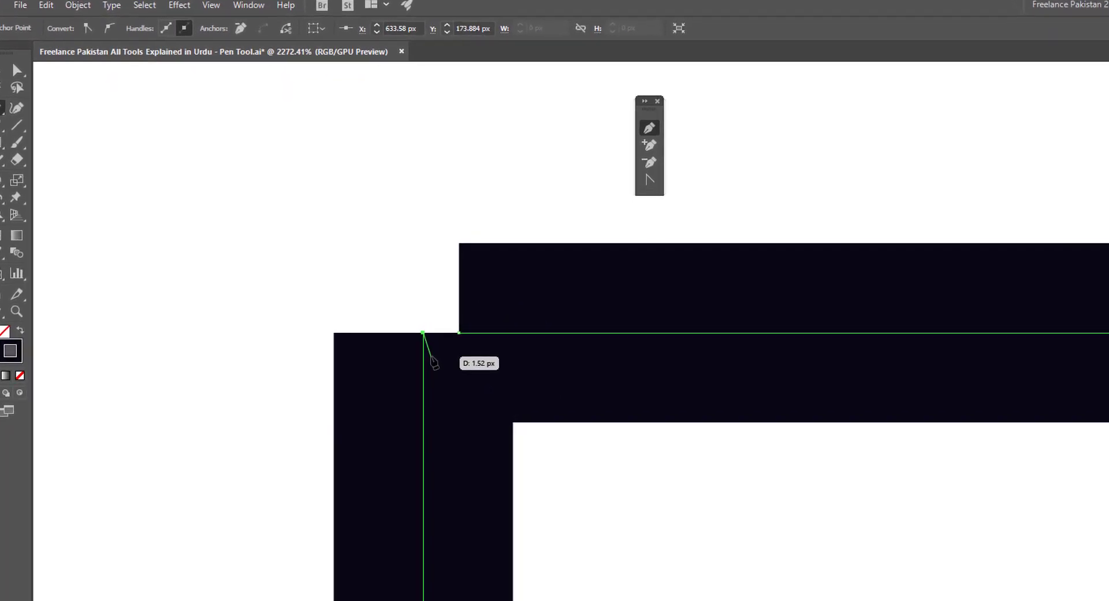
pyautogui.hotkey('ctrl', 'z')
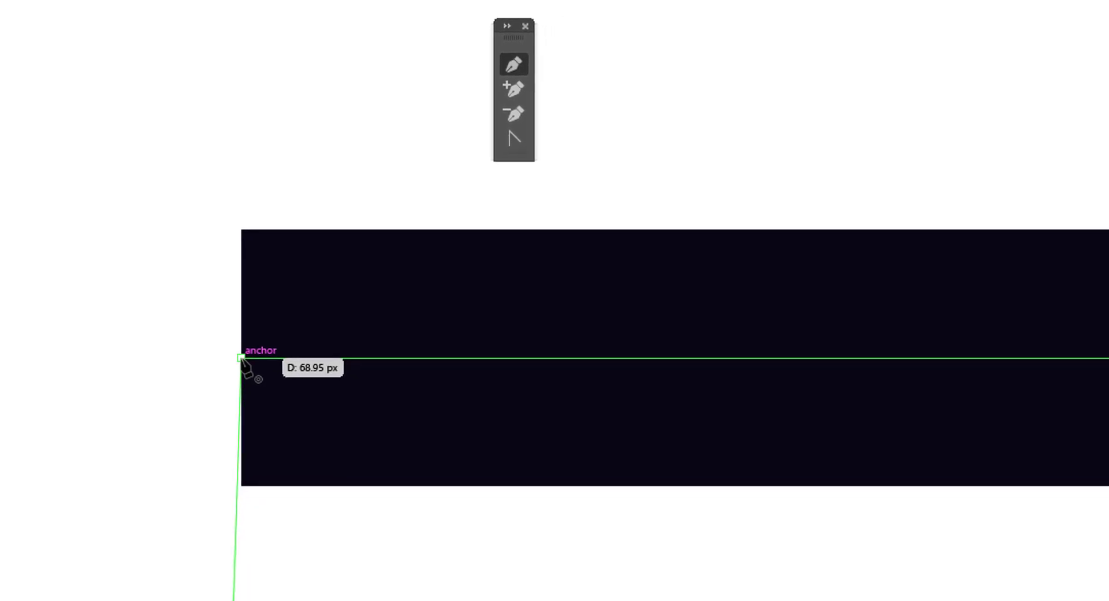
pyautogui.click(252, 371)
pyautogui.moveTo(498, 482); pyautogui.dragTo(106, 327)
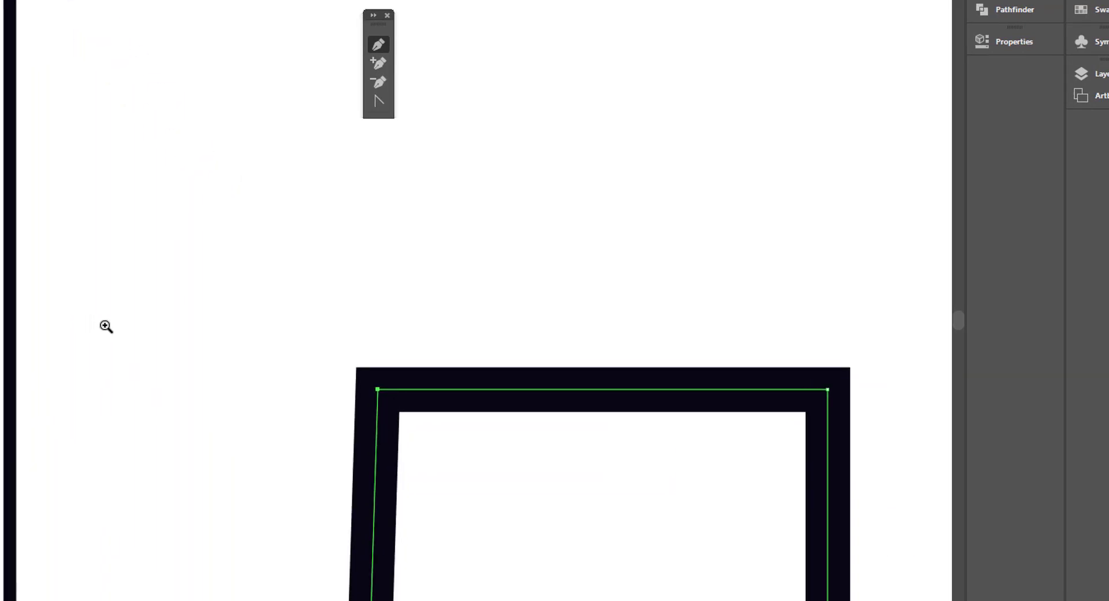
pyautogui.moveTo(520, 491); pyautogui.dragTo(186, 315)
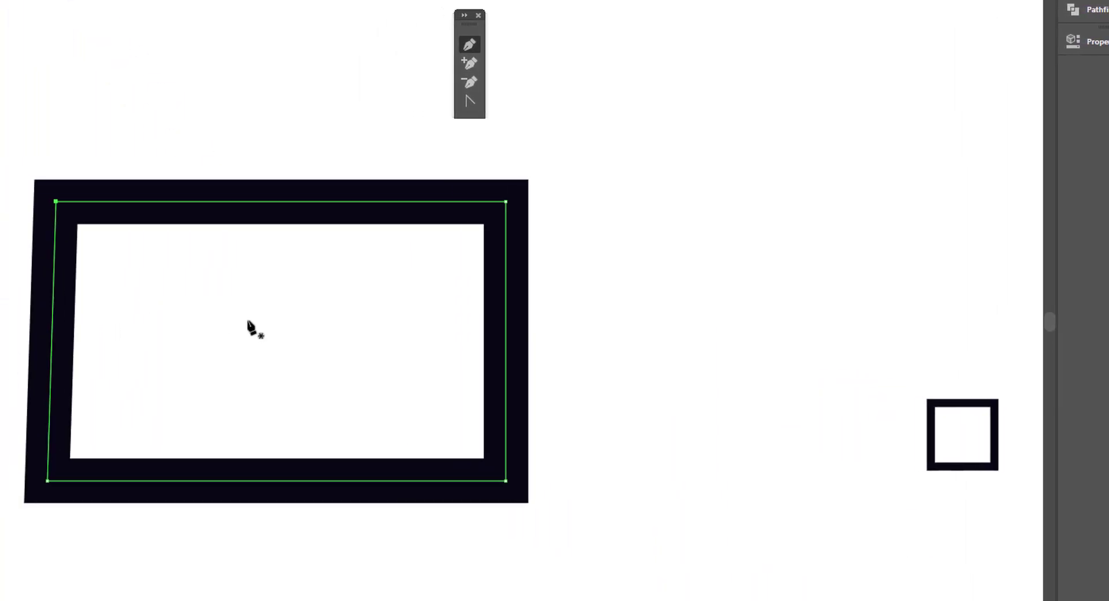
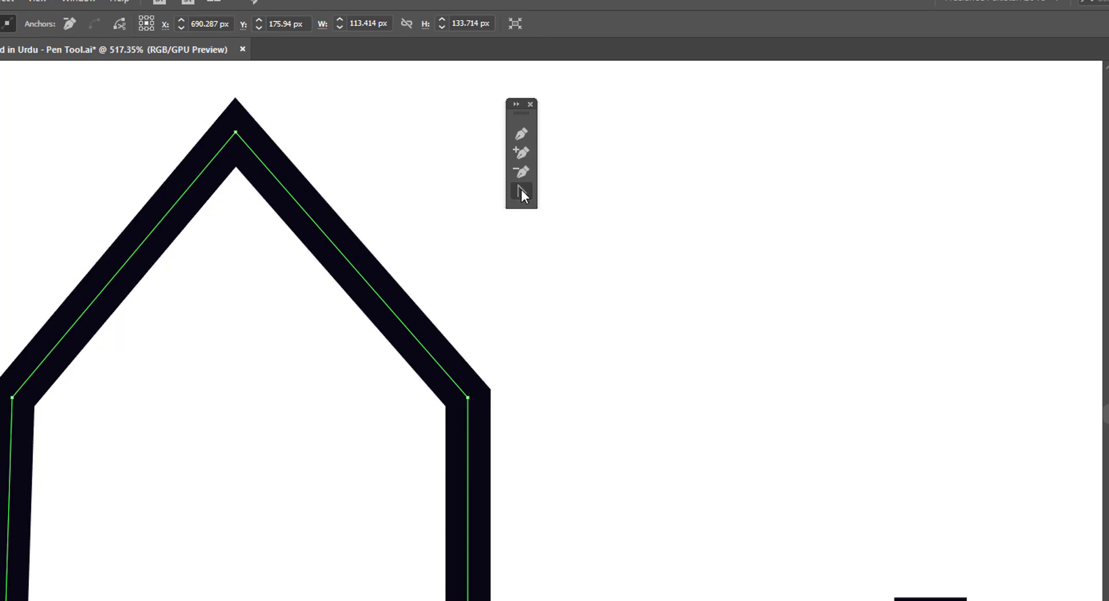
# - Bend the two sloping top edges of the house-shaped outline into curves, the right one inward and the left one outward
pyautogui.click(521, 189)
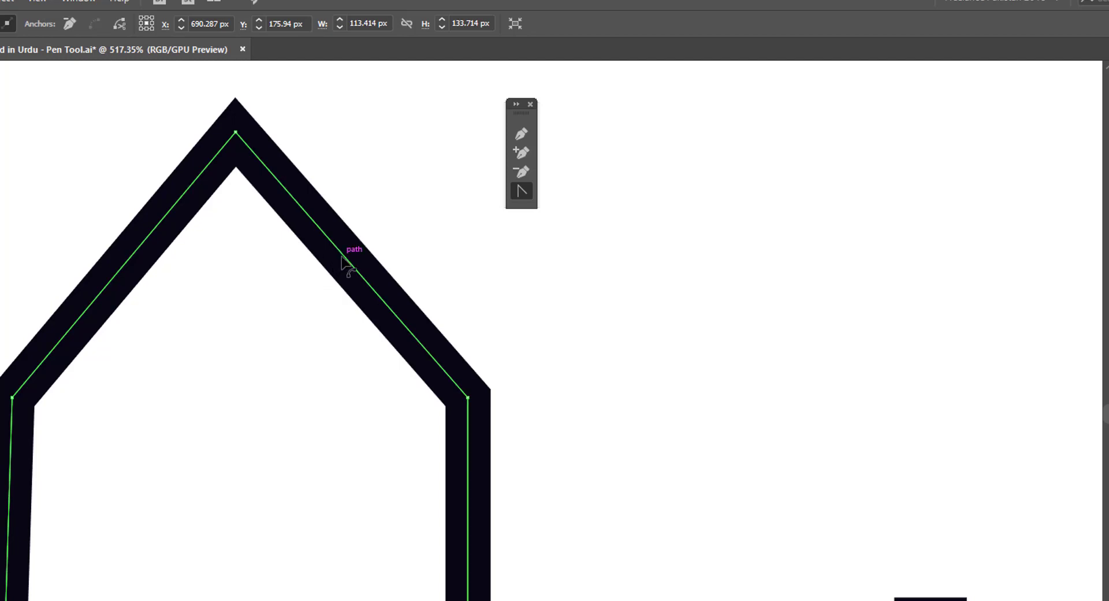
pyautogui.moveTo(344, 263); pyautogui.dragTo(290, 327)
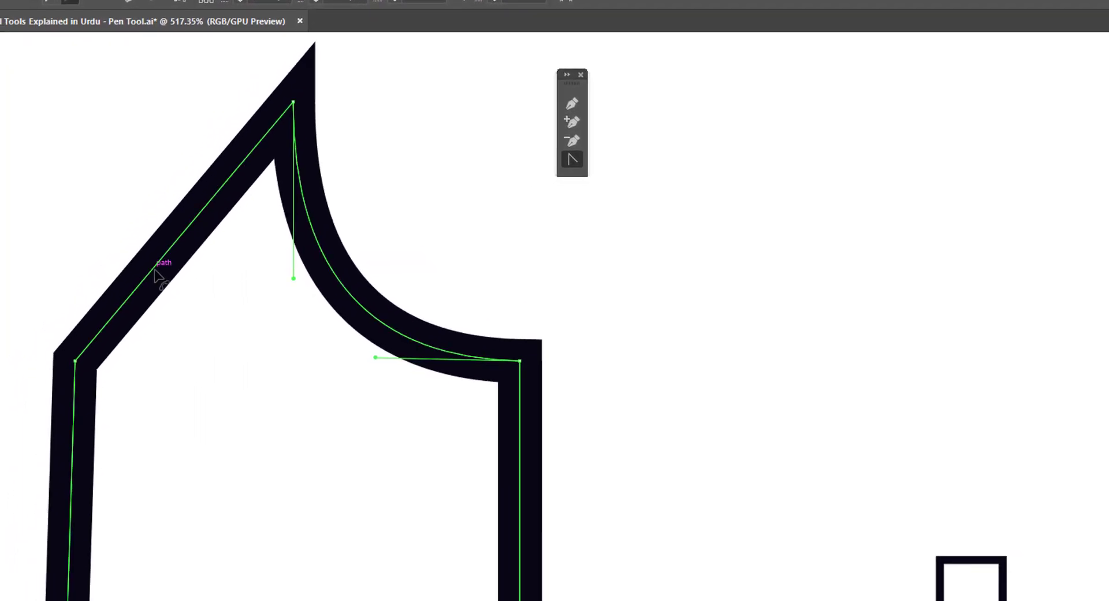
pyautogui.moveTo(213, 219); pyautogui.dragTo(160, 155)
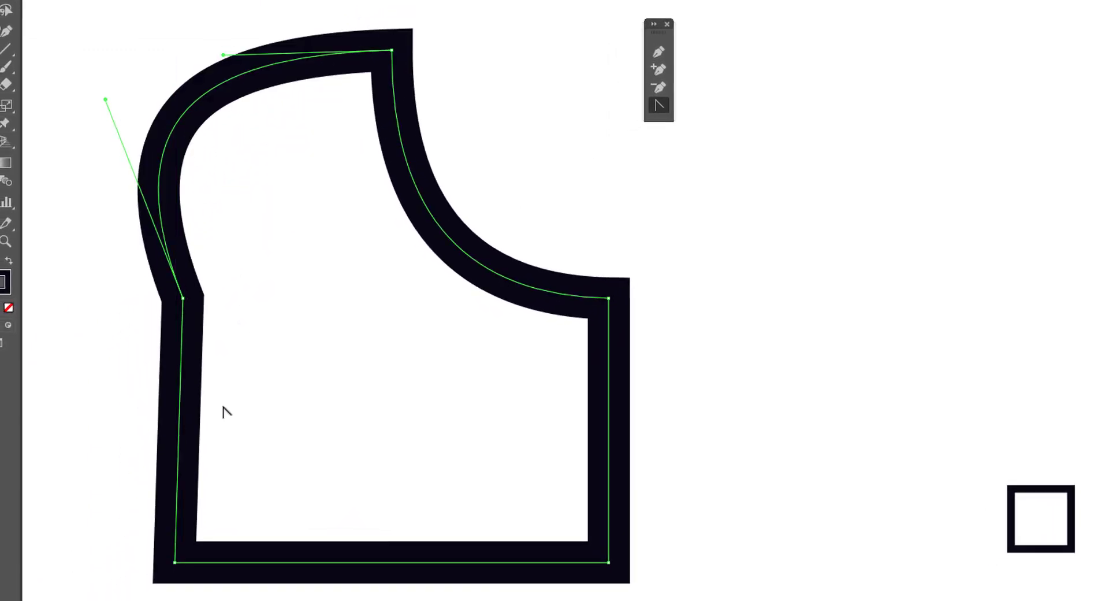
# - Curve the outline's left and bottom edges inward and its right edge outward, and pull the right edge's upper handle across the shape's interior
pyautogui.moveTo(179, 443); pyautogui.dragTo(287, 442)
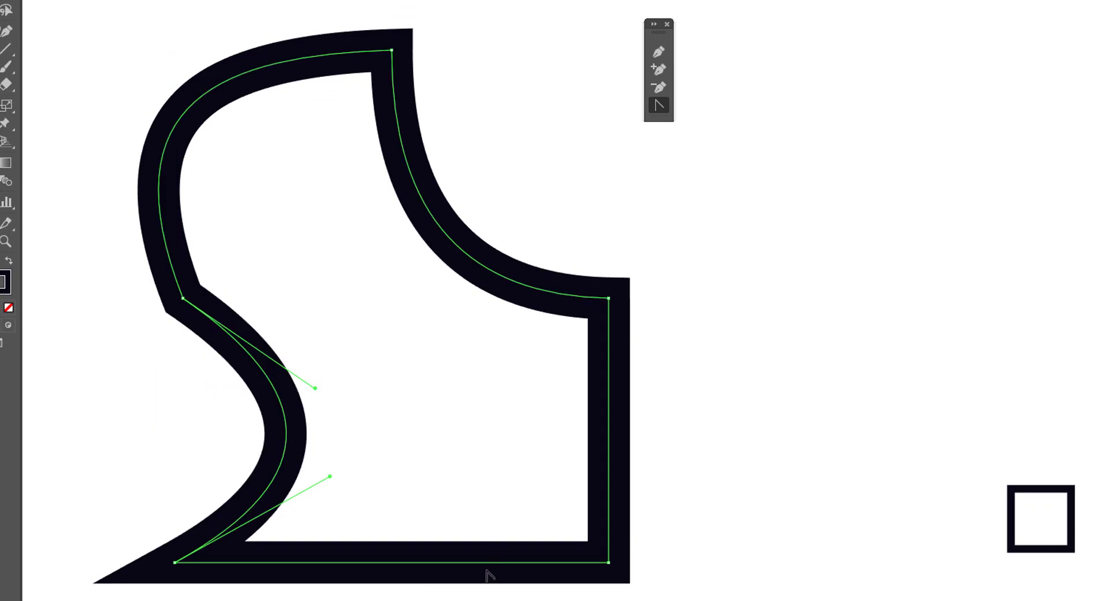
pyautogui.moveTo(495, 569); pyautogui.dragTo(486, 507)
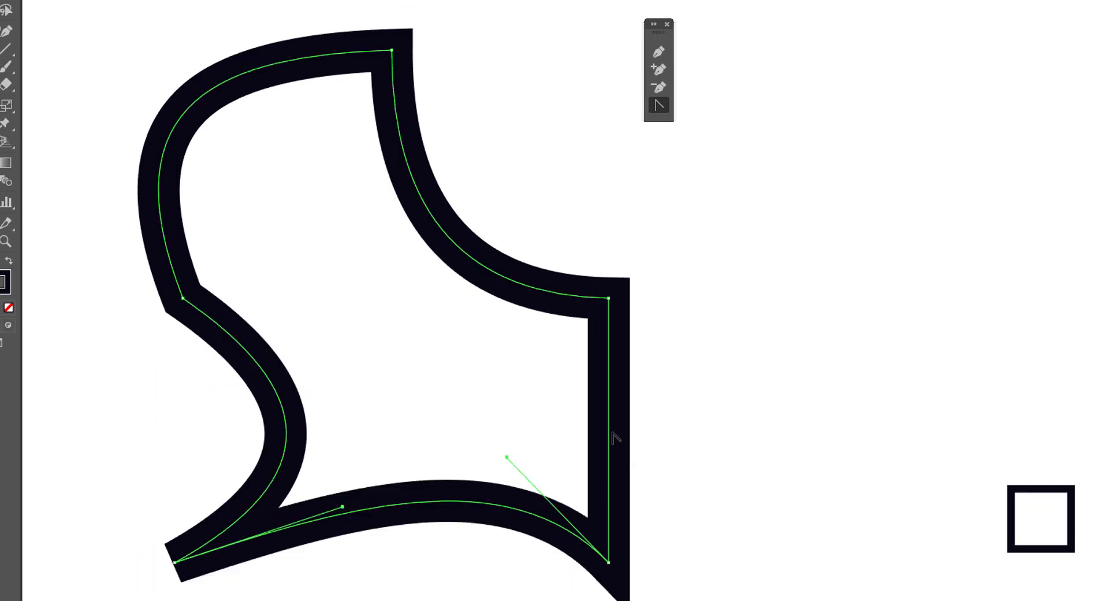
pyautogui.moveTo(609, 417); pyautogui.dragTo(716, 434)
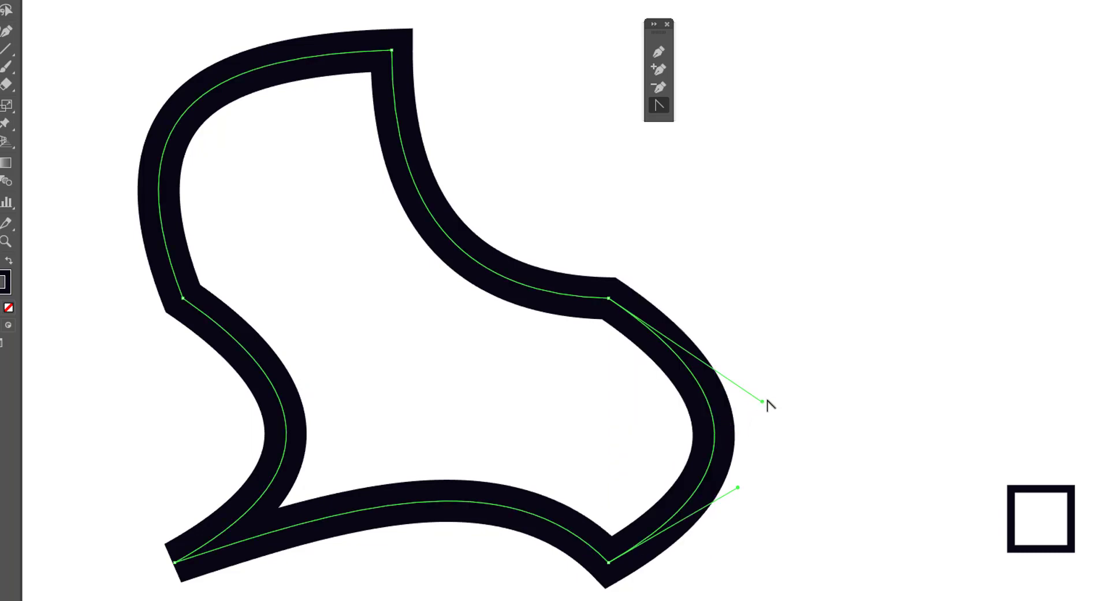
pyautogui.moveTo(763, 401)
pyautogui.mouseDown()
pyautogui.moveTo(789, 229)
pyautogui.moveTo(772, 294)
pyautogui.moveTo(608, 364)
pyautogui.moveTo(464, 343)
pyautogui.moveTo(418, 381)
pyautogui.moveTo(401, 417)
pyautogui.mouseUp()
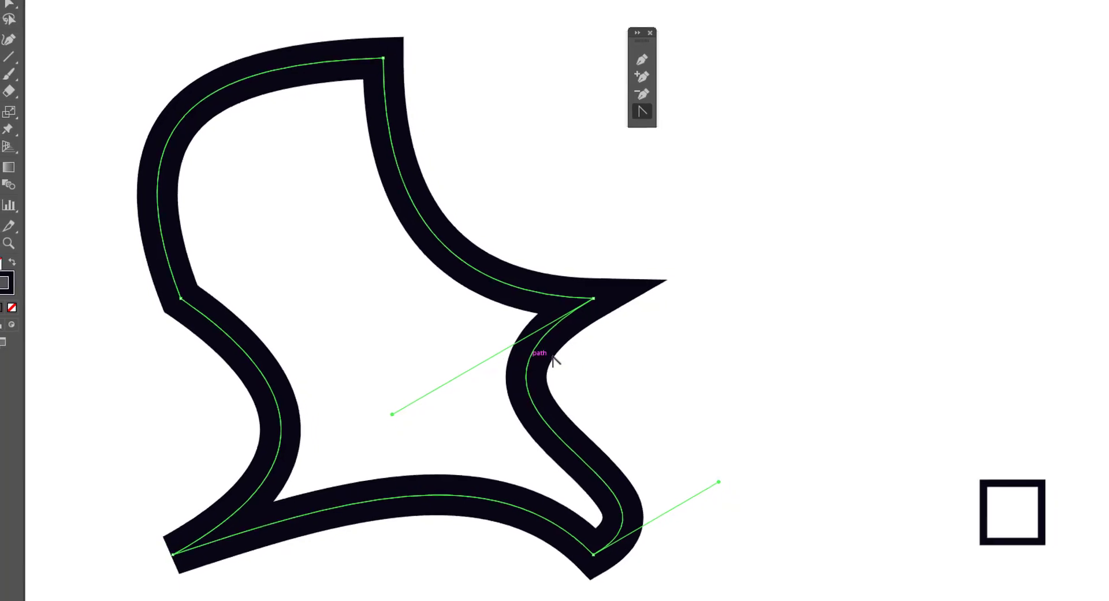
# - Give the curved outline's stroke round corner joins and round caps
pyautogui.press('v')
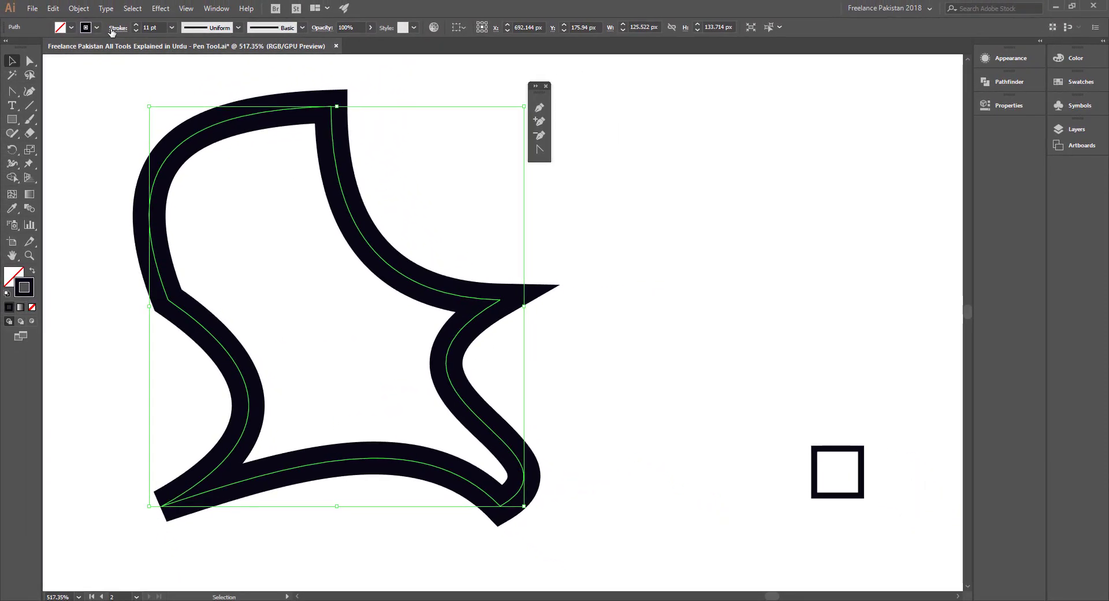
pyautogui.click(117, 27)
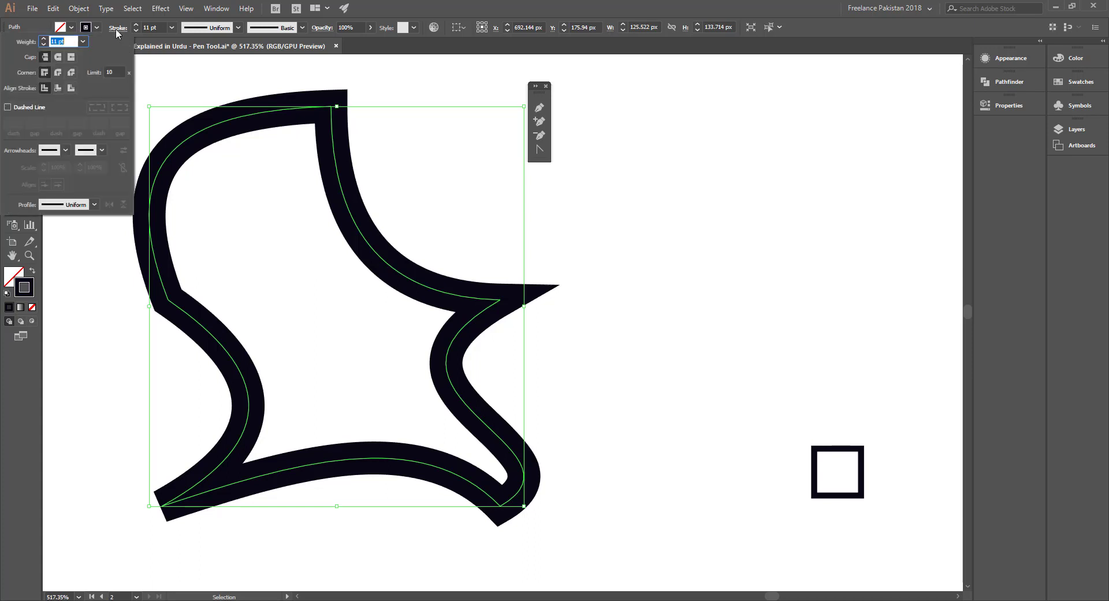
pyautogui.click(58, 73)
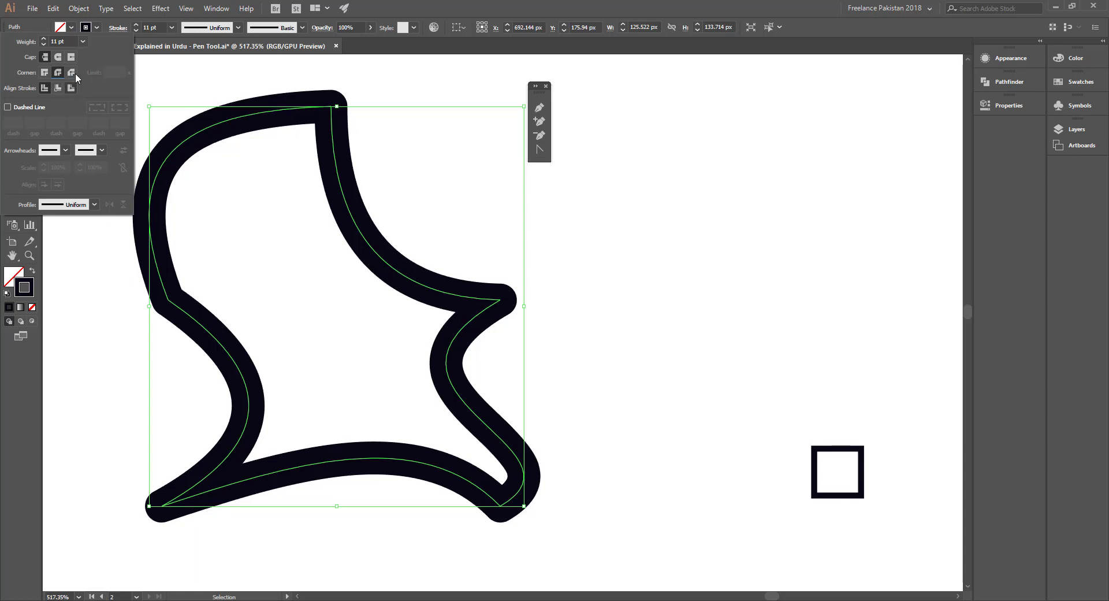
pyautogui.click(58, 57)
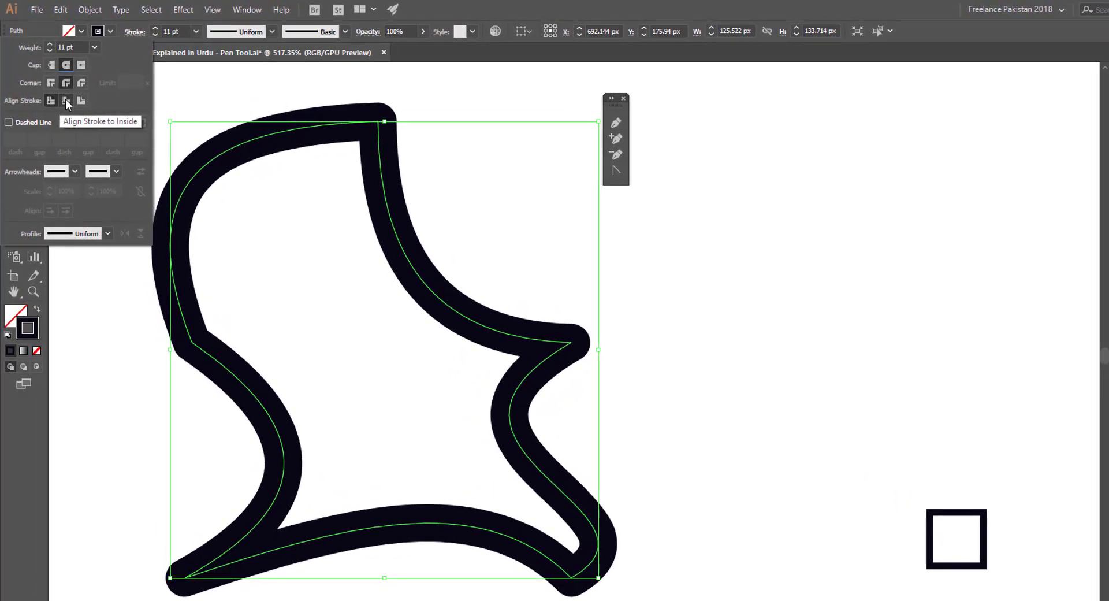
# - Try aligning the outline's stroke to the inside and the outside of the path, and return it to centre alignment
pyautogui.click(66, 101)
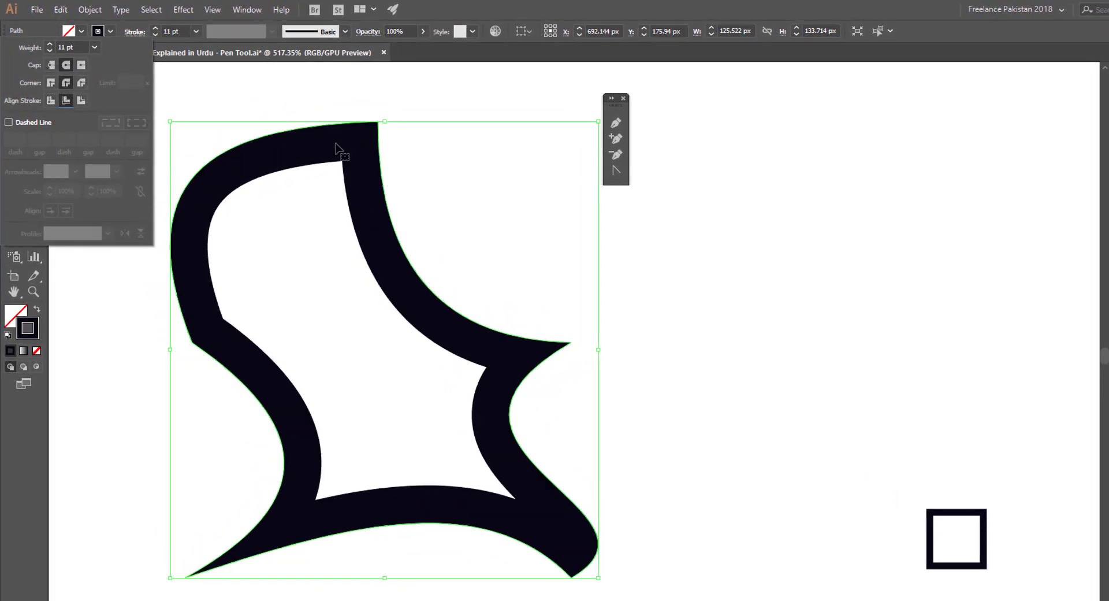
pyautogui.click(82, 100)
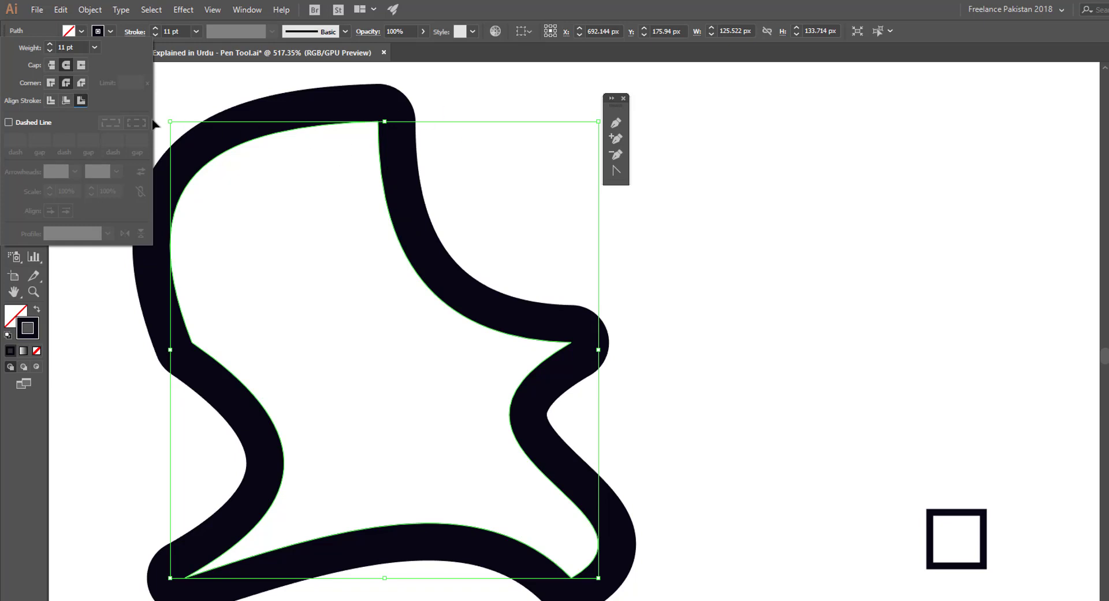
pyautogui.click(50, 100)
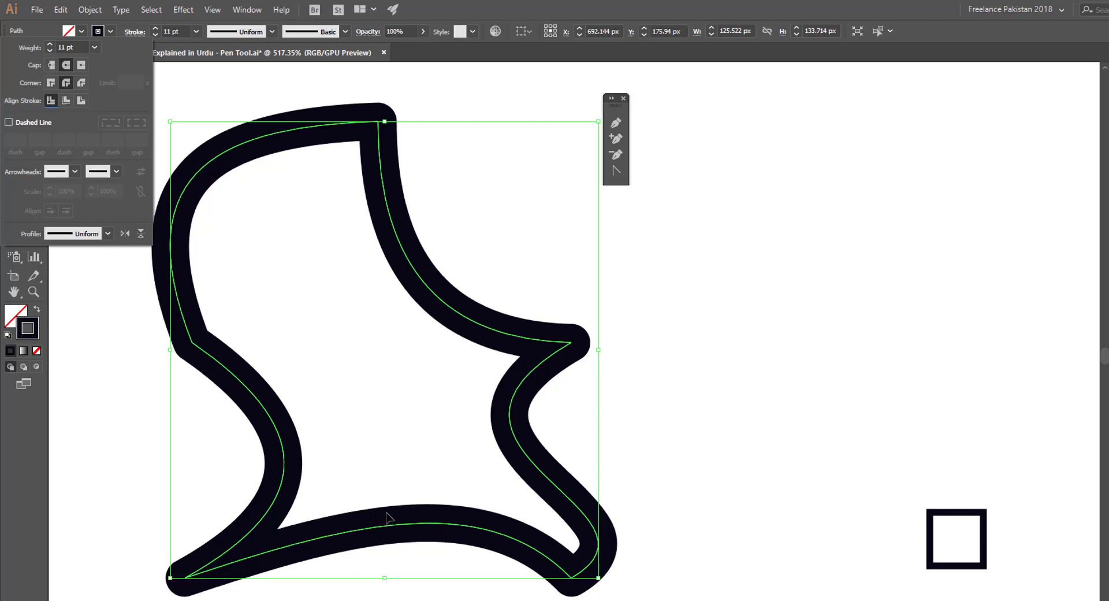
# - Lower the outline's stroke weight by several points and raise it back to 11 pt
pyautogui.click(49, 51)
pyautogui.click(49, 51)
pyautogui.click(49, 51)
pyautogui.click(49, 52)
pyautogui.click(49, 51)
pyautogui.click(49, 52)
pyautogui.click(49, 51)
pyautogui.click(49, 51)
pyautogui.click(50, 44)
pyautogui.click(50, 45)
pyautogui.click(50, 45)
pyautogui.click(50, 44)
pyautogui.click(50, 45)
pyautogui.click(49, 44)
pyautogui.click(49, 44)
pyautogui.click(49, 45)
# - Turn the outline's stroke into a dashed line with a 0 pt dash and 34 pt gap, and raise its weight to 32 pt
pyautogui.click(9, 122)
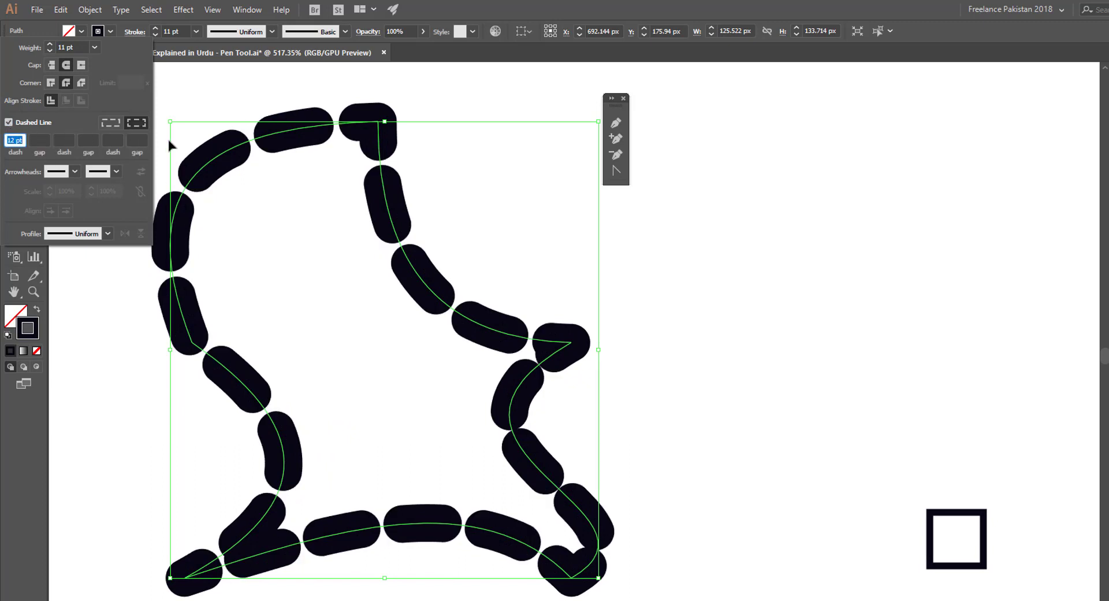
pyautogui.write('0')
pyautogui.click(38, 141)
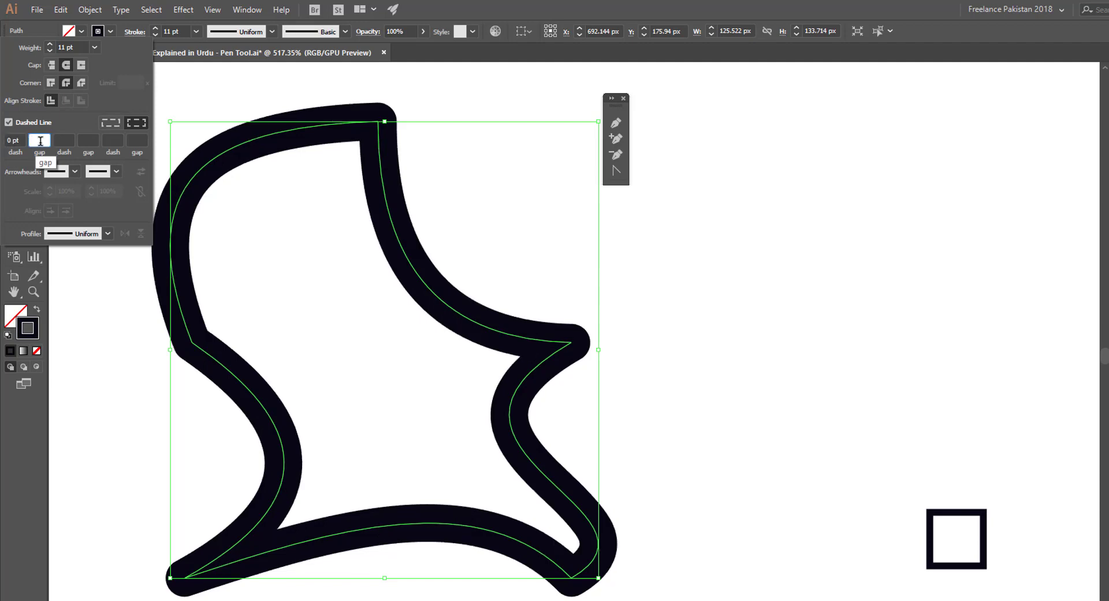
pyautogui.write('34')
pyautogui.press('Tab')
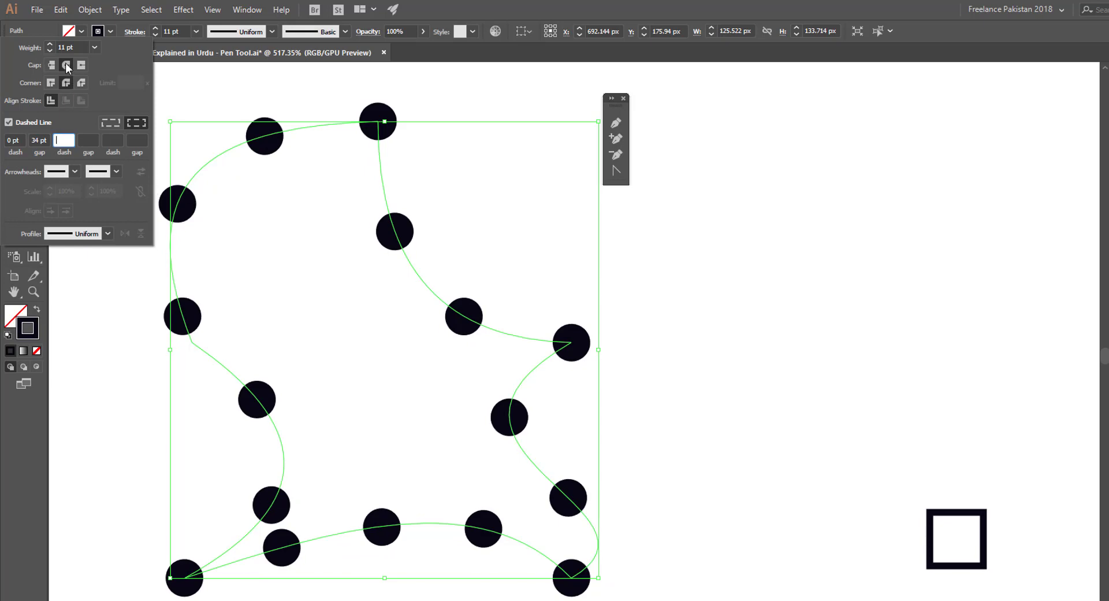
pyautogui.moveTo(49, 46); pyautogui.dragTo(50, 46)
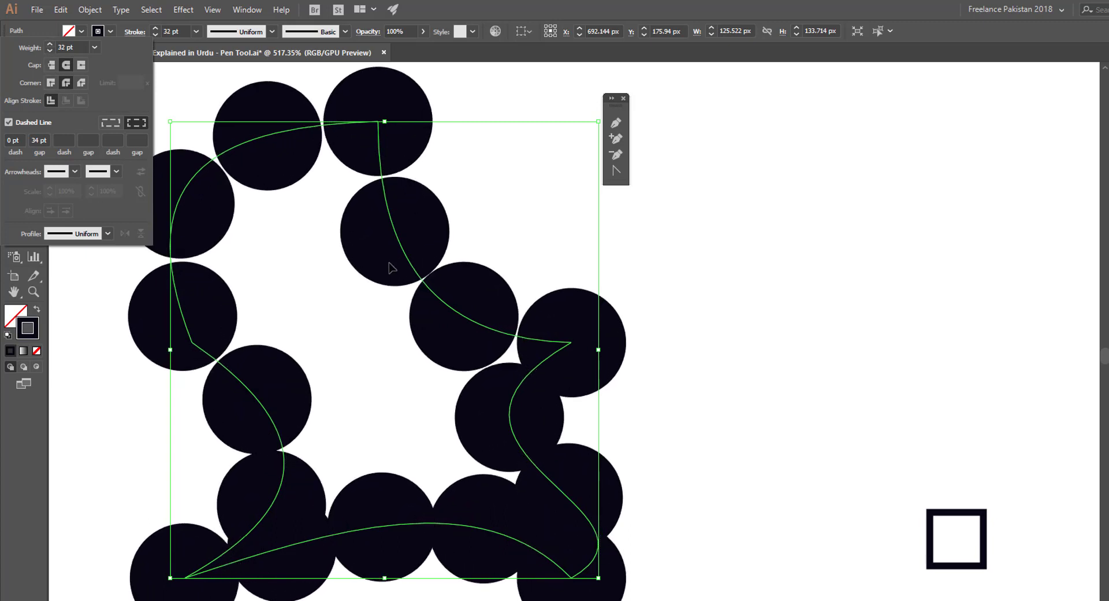
pyautogui.click(549, 239)
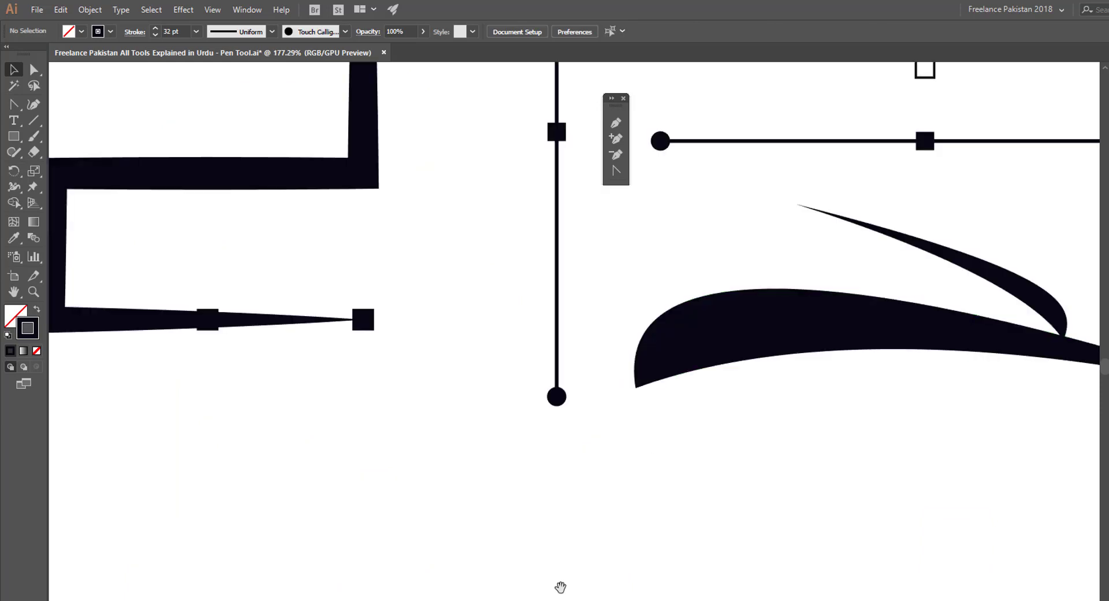
# - Draw a closed curved path about 157 by 170 px over the angled-handle diagram, redirecting the first anchor's outgoing handle to the lower left
pyautogui.moveTo(376, 514); pyautogui.dragTo(602, 438)
pyautogui.scroll(-10, 602, 438)
pyautogui.hscroll(15, 508, 354)
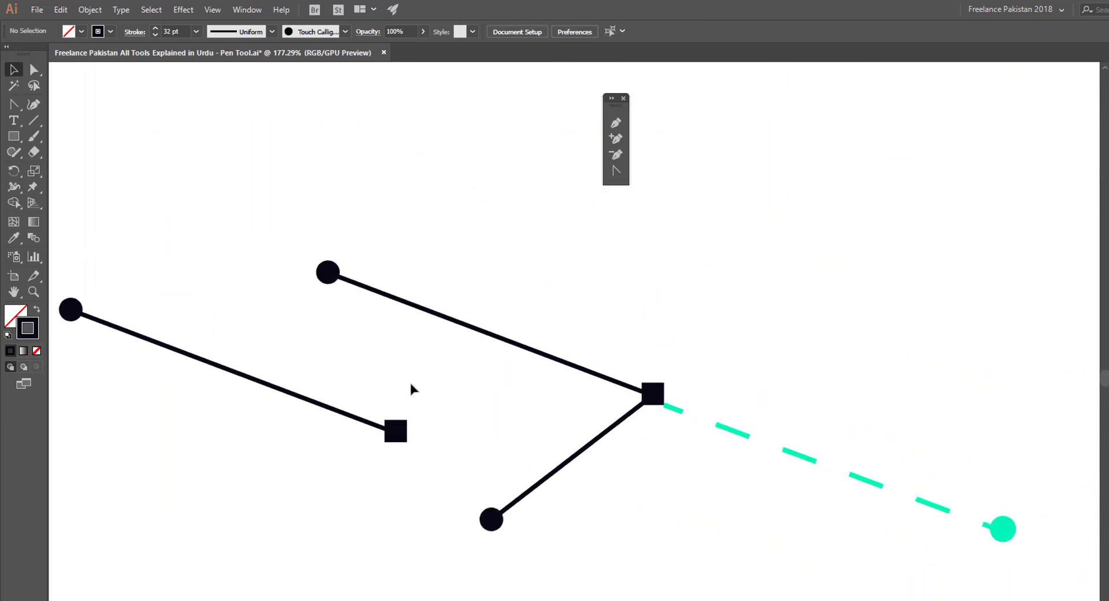
pyautogui.press('p')
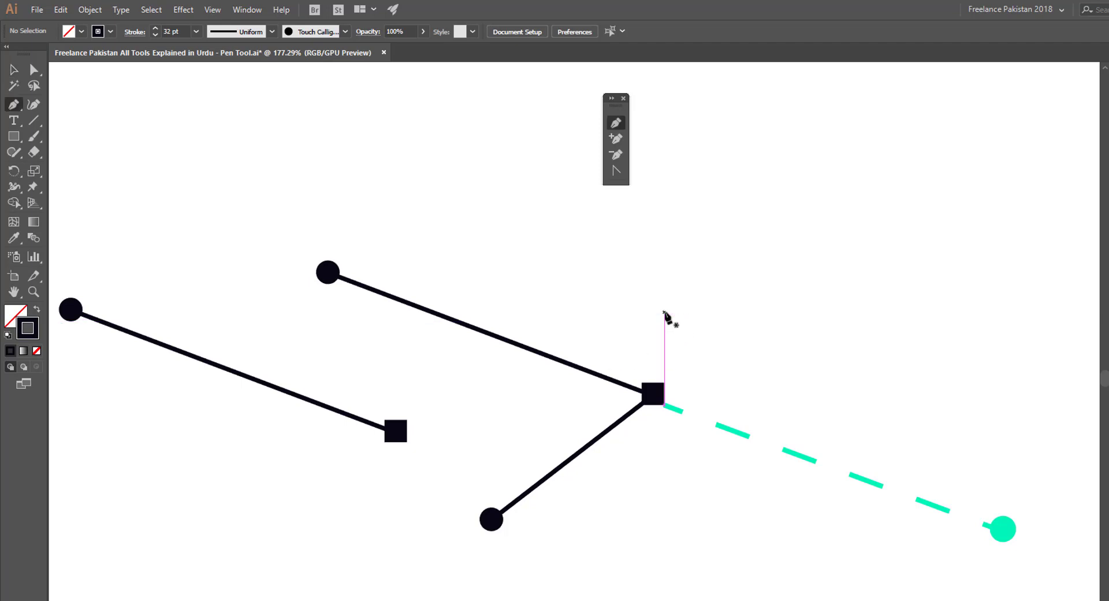
pyautogui.moveTo(664, 310); pyautogui.dragTo(973, 433)
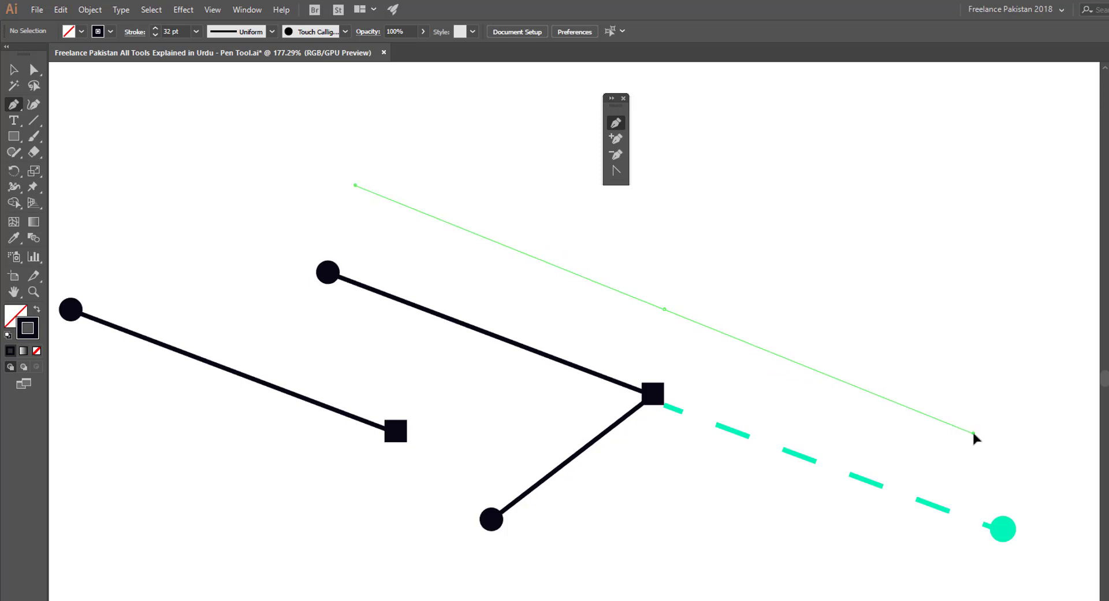
pyautogui.moveTo(973, 434); pyautogui.dragTo(436, 377)
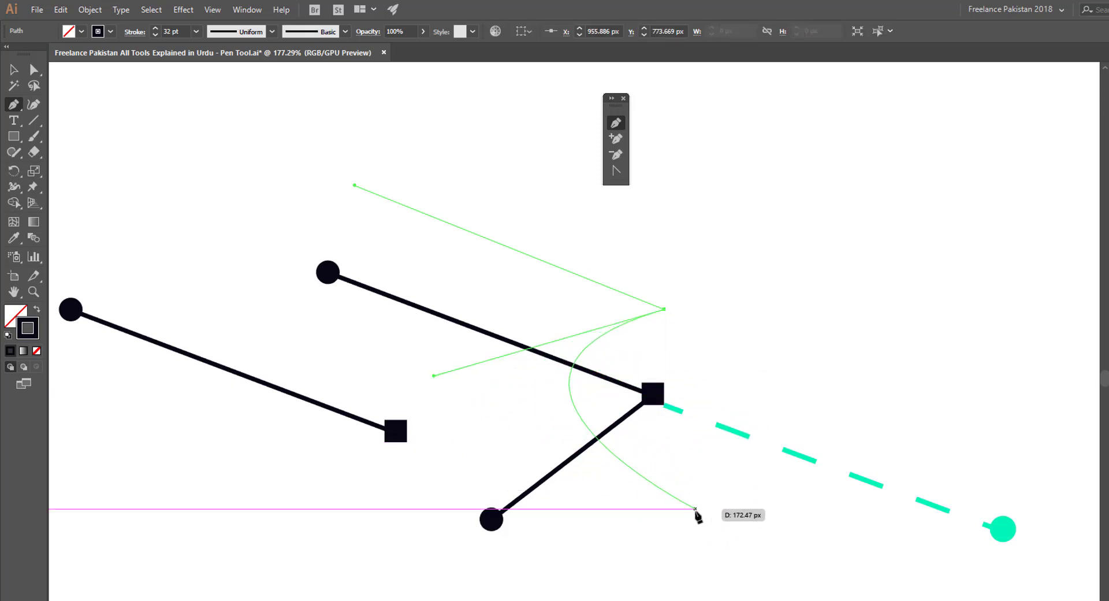
pyautogui.click(696, 510)
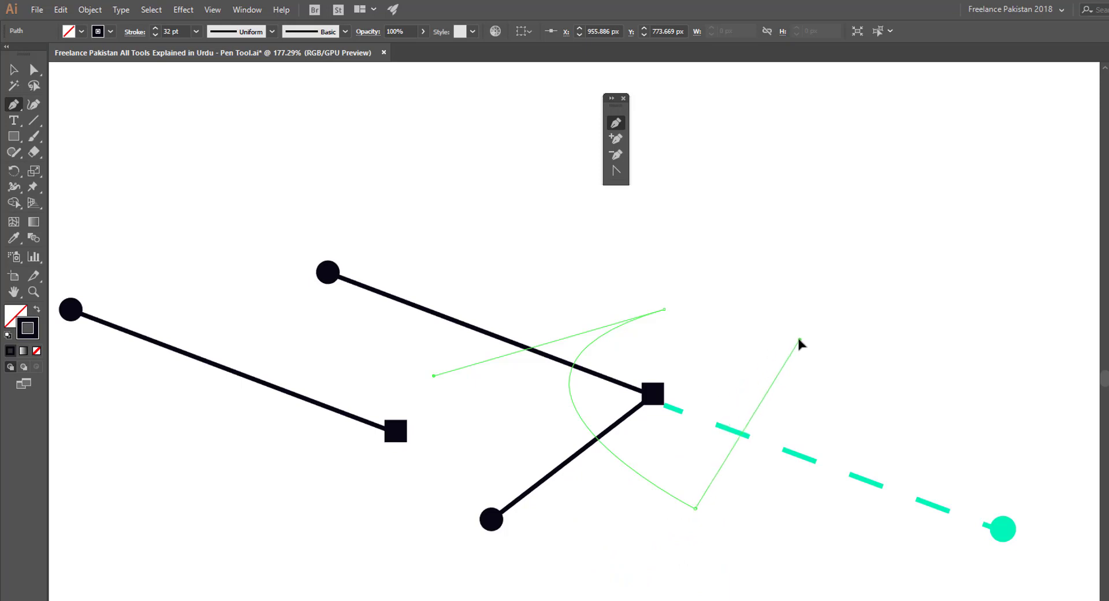
pyautogui.moveTo(665, 309)
pyautogui.mouseDown()
pyautogui.moveTo(744, 312)
pyautogui.moveTo(674, 321)
pyautogui.mouseUp()
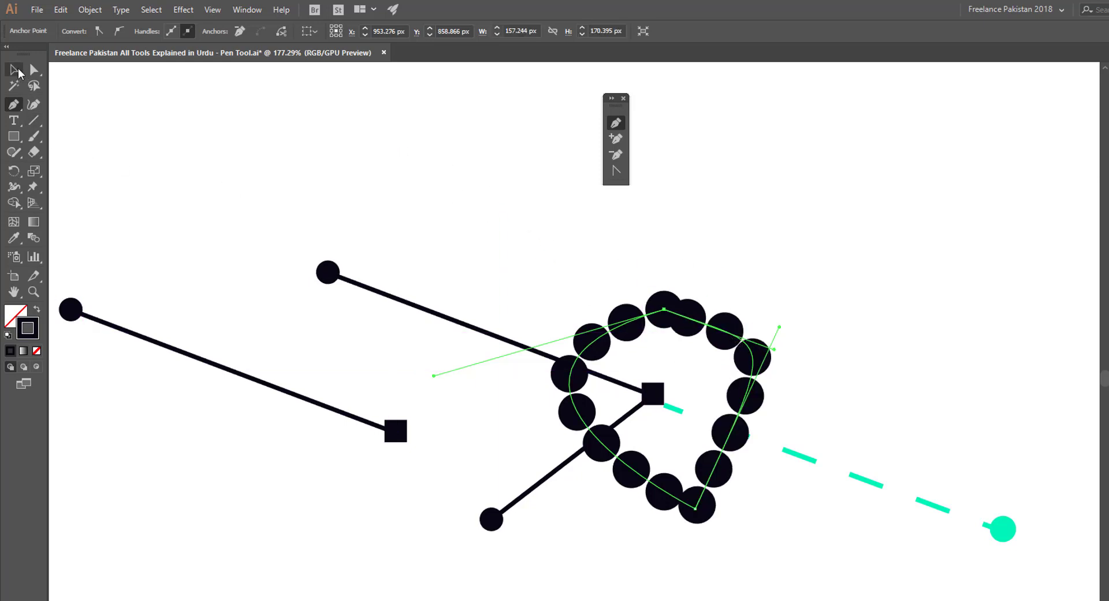
# - Remove the dashes from the new closed shape's stroke and reduce its weight to 10 pt
pyautogui.click(17, 69)
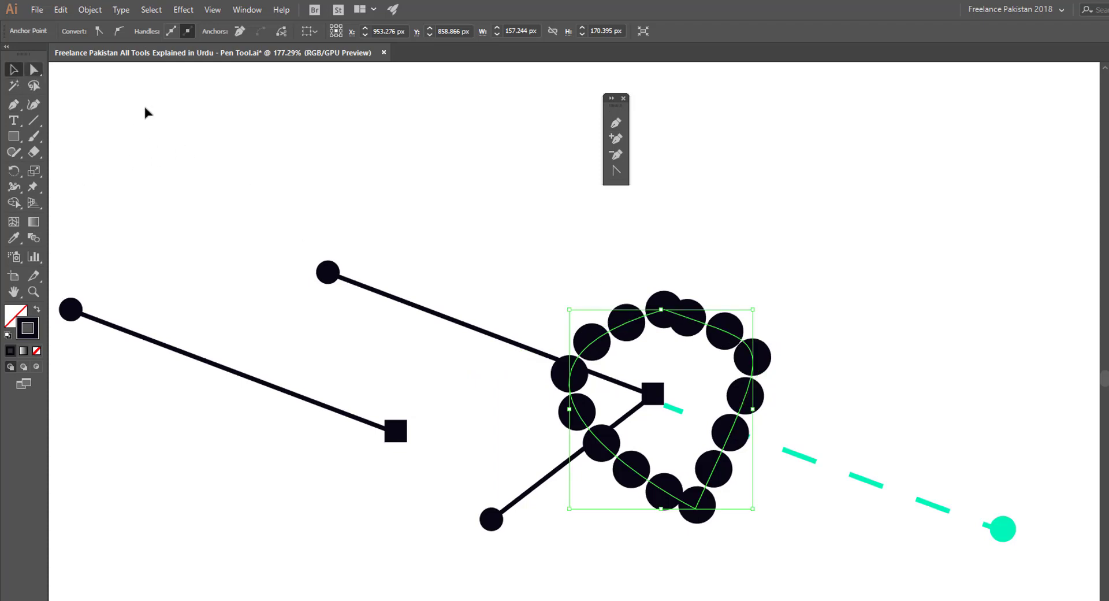
pyautogui.click(533, 268)
pyautogui.click(595, 340)
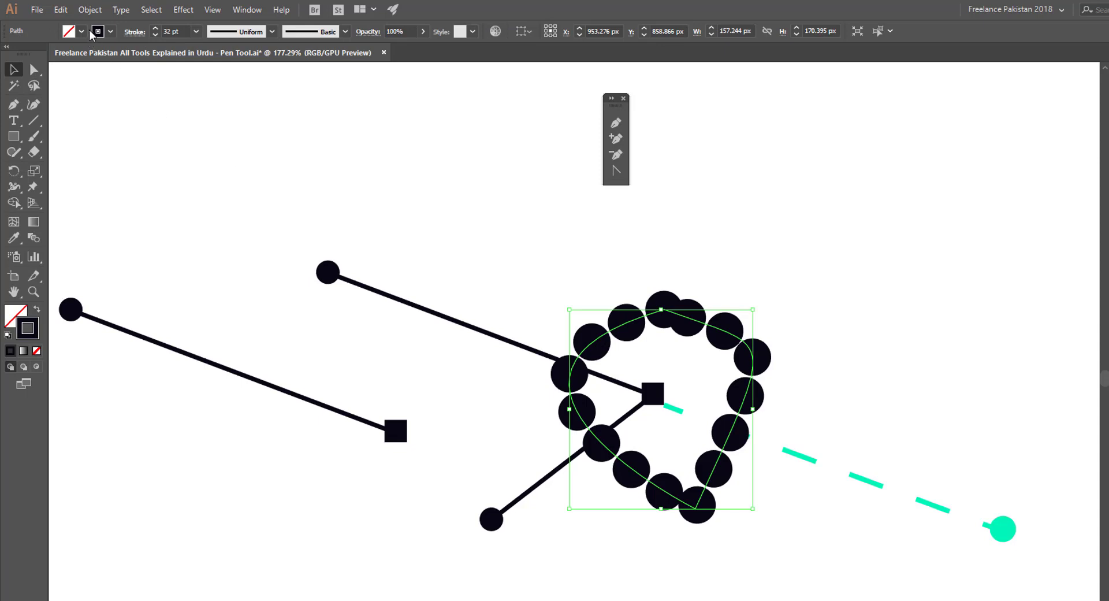
pyautogui.click(135, 31)
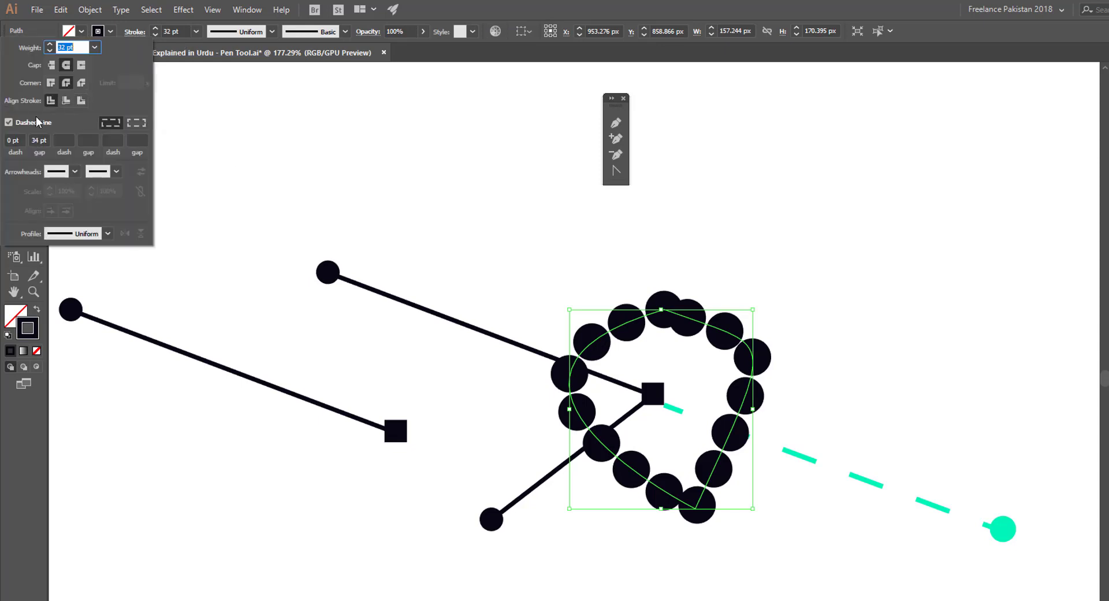
pyautogui.click(9, 122)
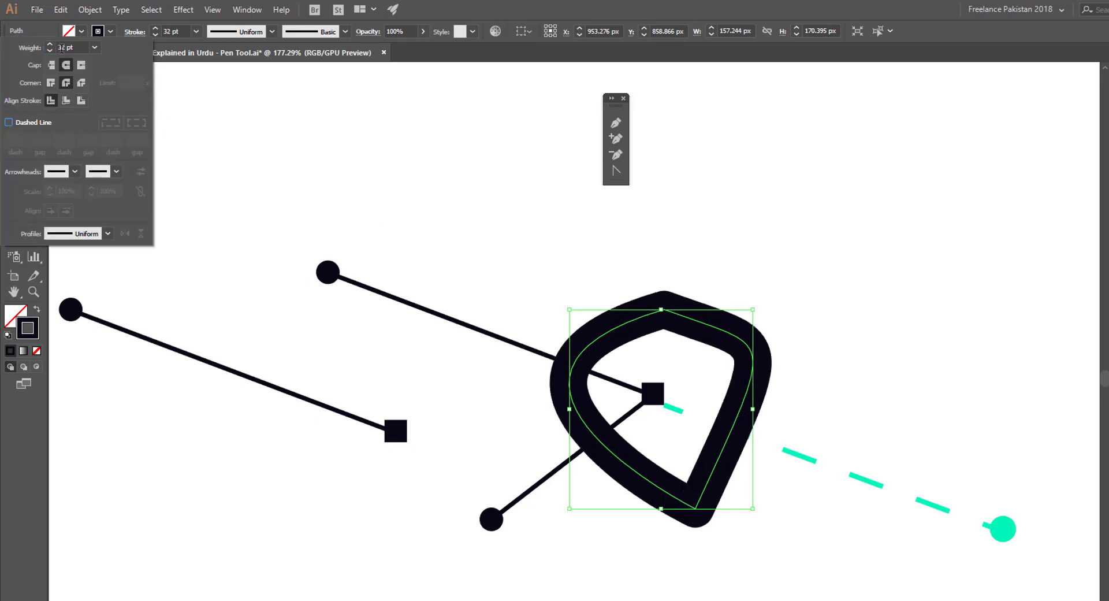
pyautogui.click(50, 52)
pyautogui.click(50, 52)
pyautogui.click(50, 52)
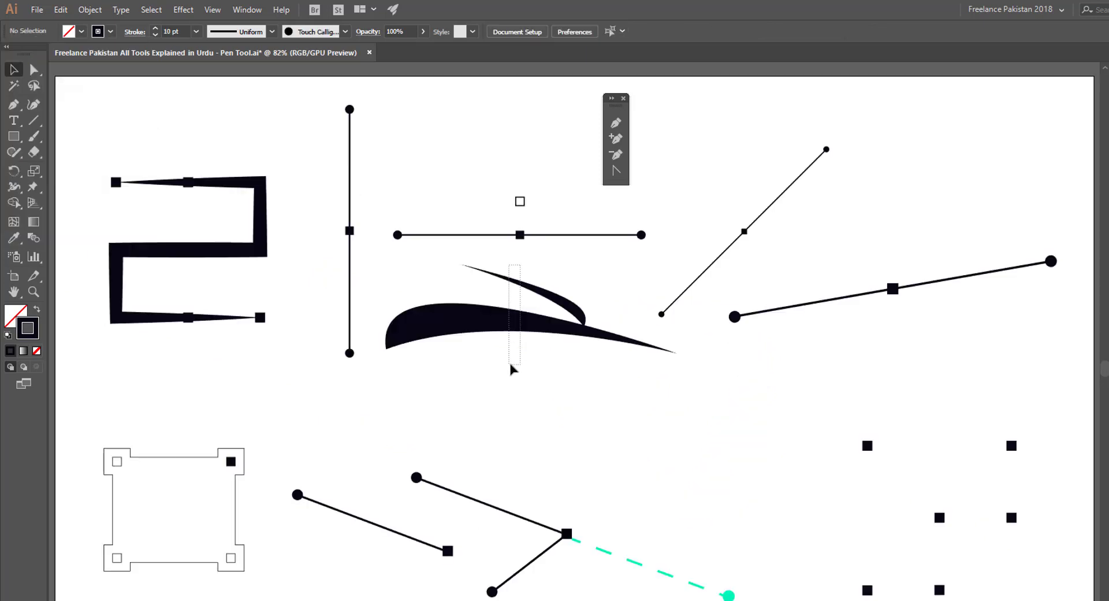
# - Delete the two filled curved shapes below the horizontal line diagram
pyautogui.moveTo(512, 368); pyautogui.dragTo(520, 366)
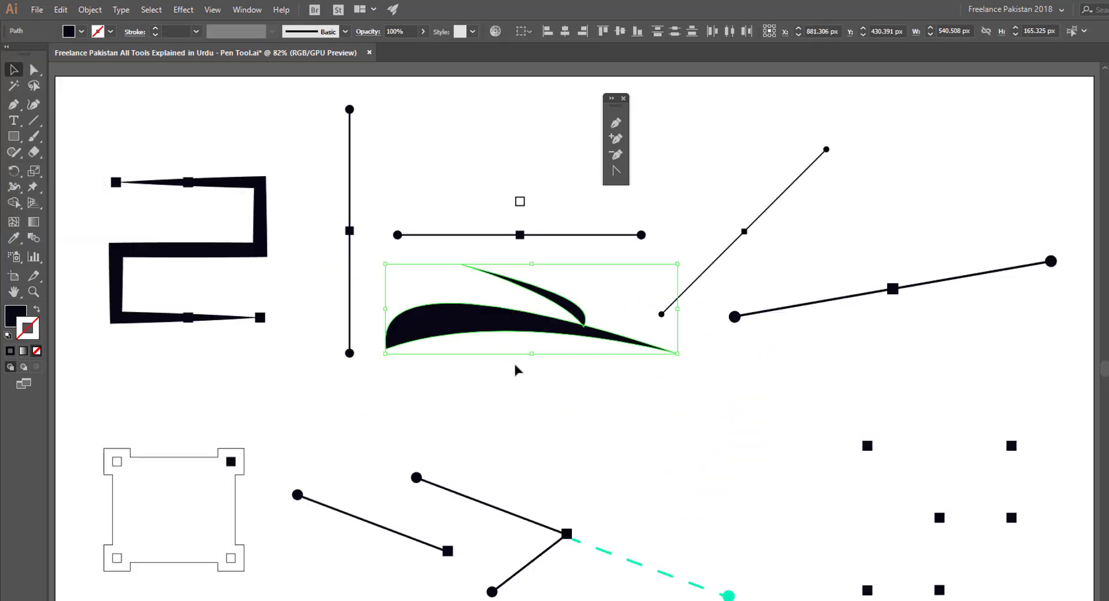
pyautogui.press('Delete')
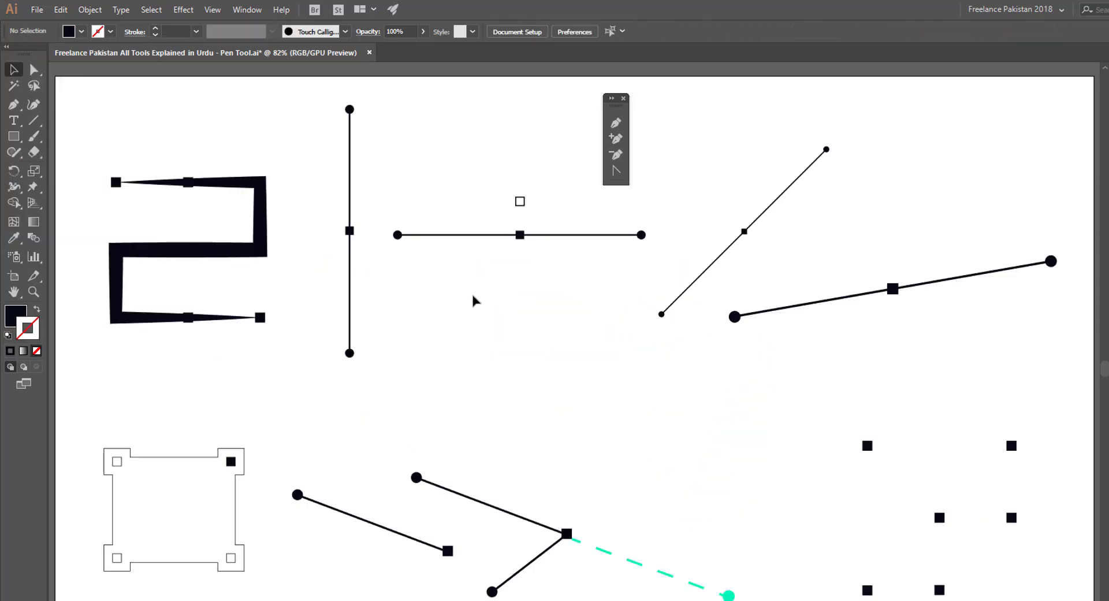
# - Draw a closed, filled half-silhouette about 202 by 286 px below the horizontal line diagram, with curved outer anchors and a straight vertical inner edge
pyautogui.press('p')
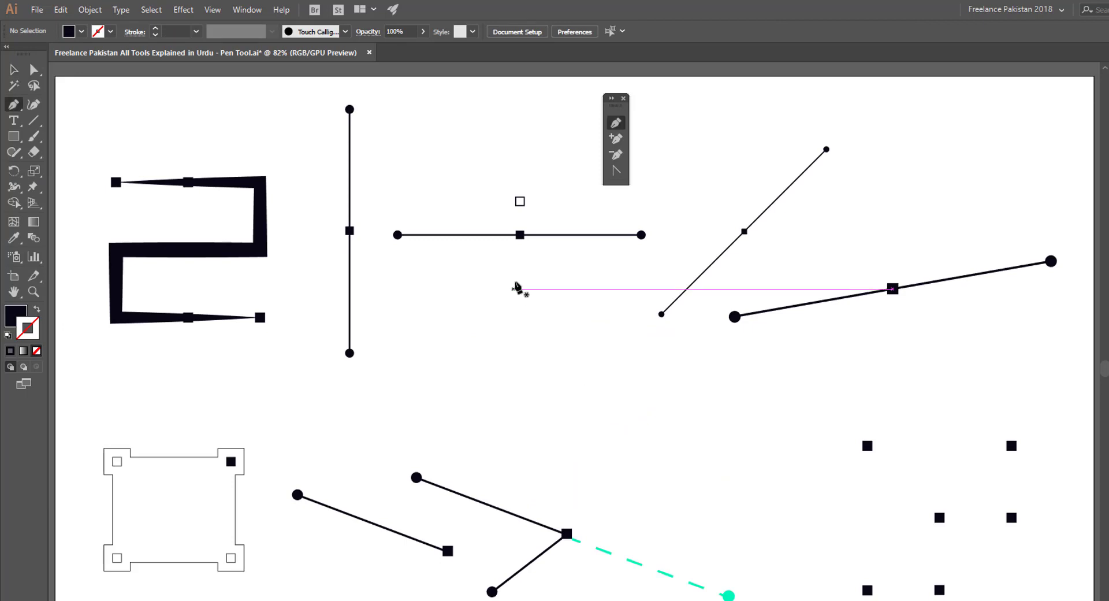
pyautogui.click(515, 286)
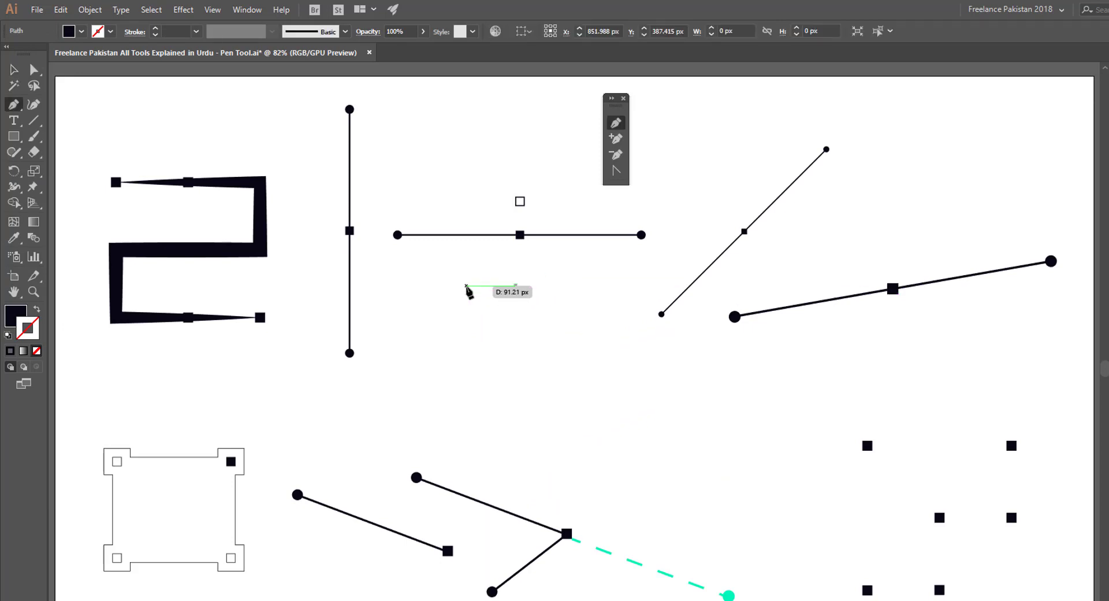
pyautogui.moveTo(466, 285); pyautogui.dragTo(496, 333)
pyautogui.moveTo(412, 419); pyautogui.dragTo(440, 452)
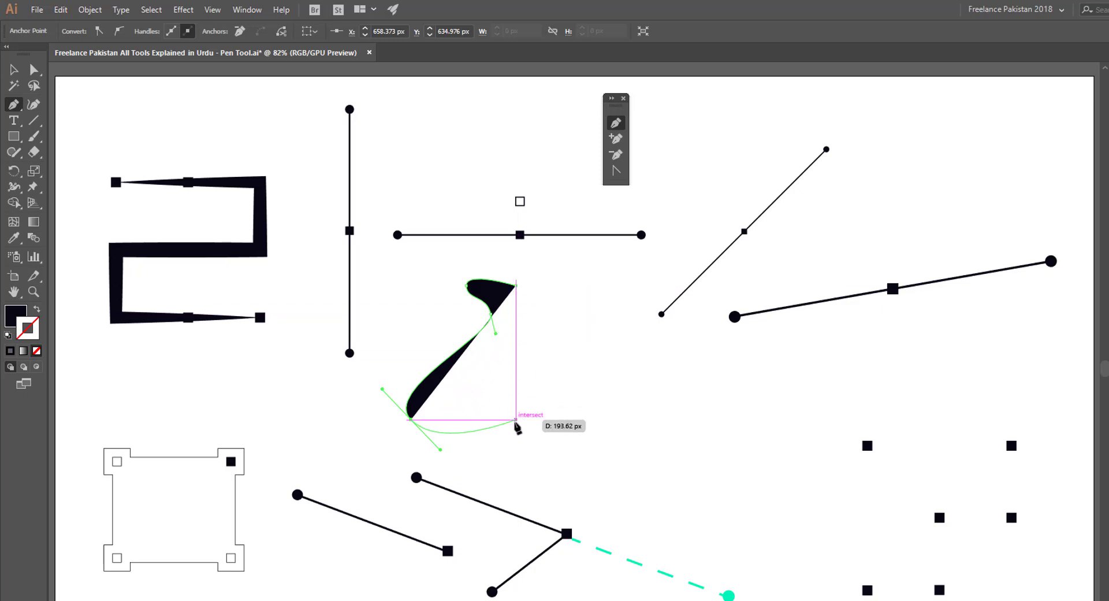
pyautogui.click(515, 422)
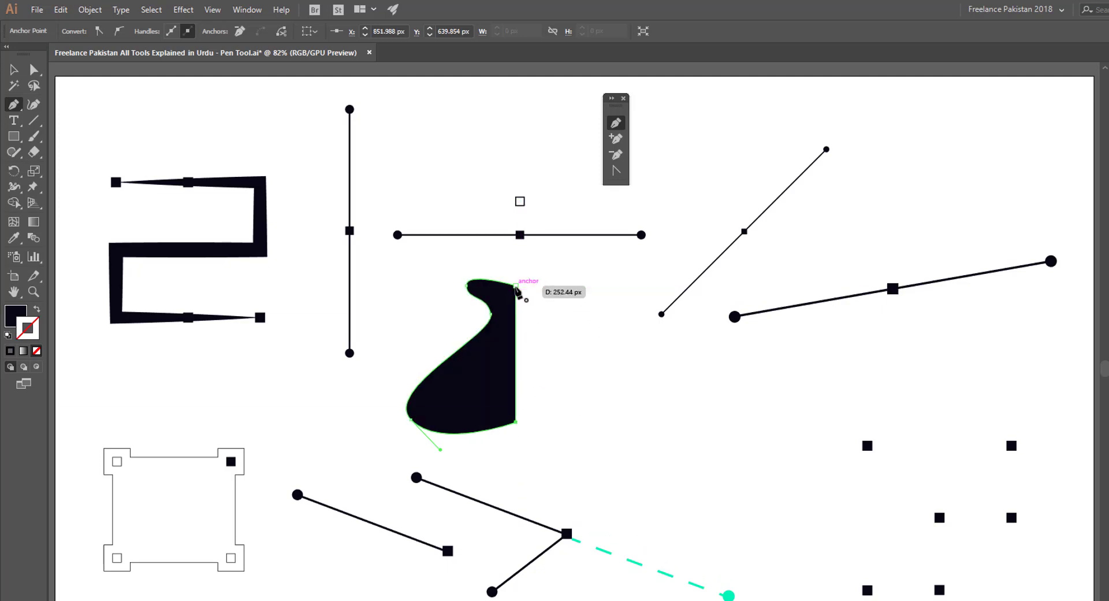
pyautogui.click(516, 287)
pyautogui.press('v')
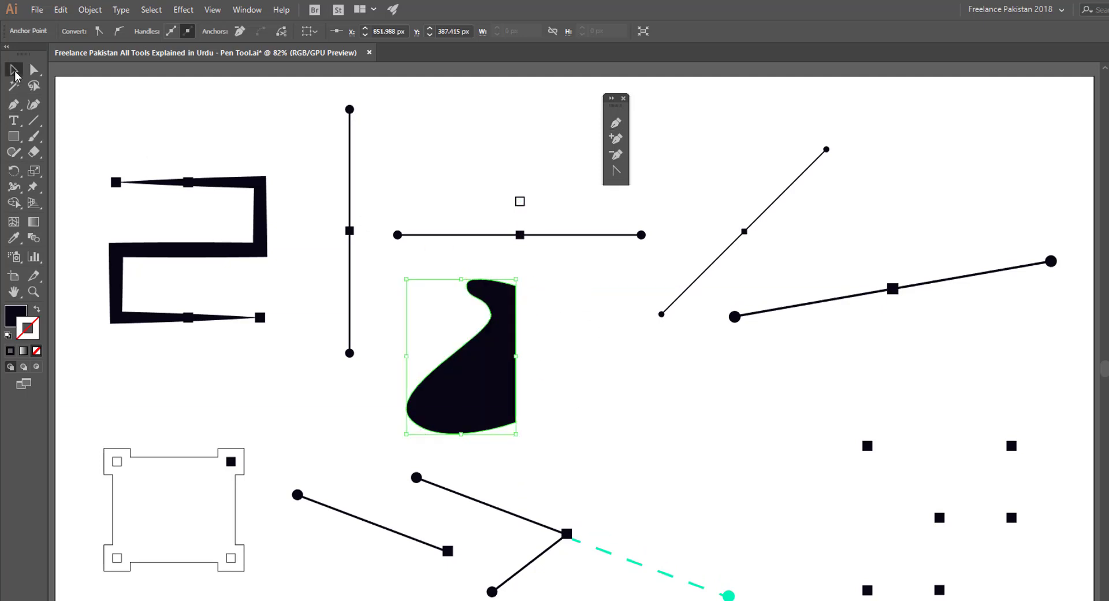
# - Move the filled curved shape slightly left below the horizontal line diagram and paste a copy of it in front
pyautogui.click(562, 371)
pyautogui.moveTo(487, 397); pyautogui.dragTo(459, 394)
pyautogui.press('a')
pyautogui.press('v')
pyautogui.press('a')
pyautogui.press('v')
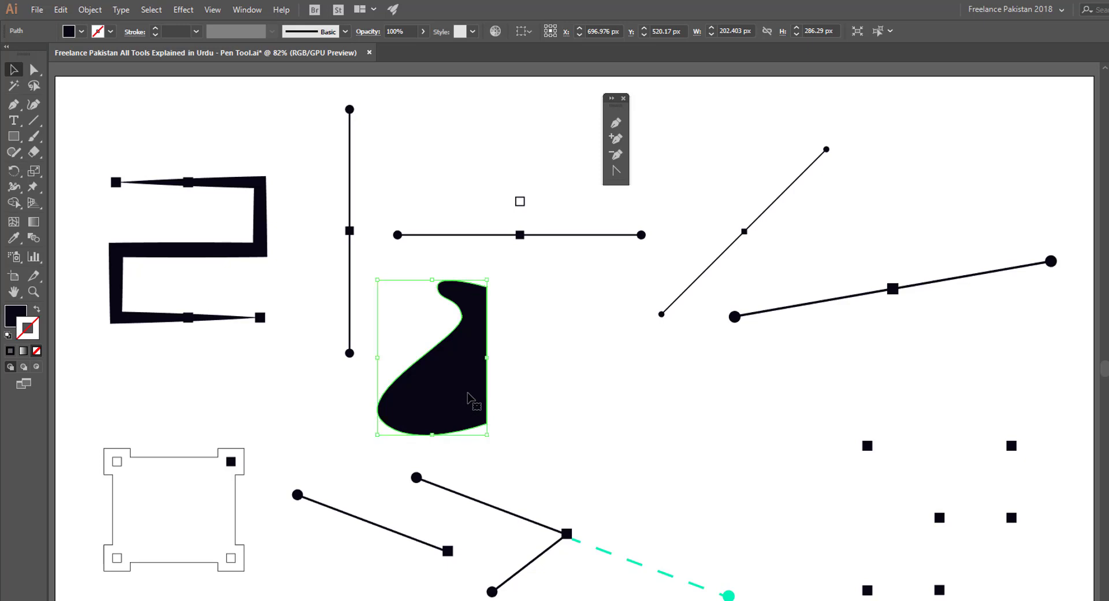
pyautogui.click(544, 413)
pyautogui.click(448, 410)
# - Create a copy of the curved shape reflected on the vertical axis and place it flush against the original's straight edge
pyautogui.rightClick(450, 408)
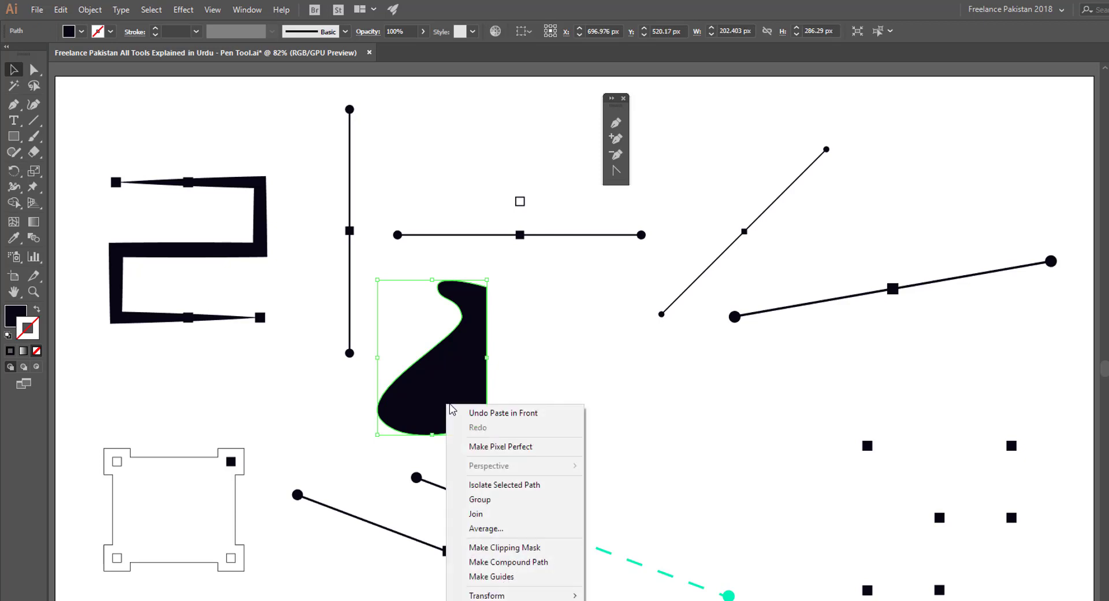
pyautogui.moveTo(525, 595)
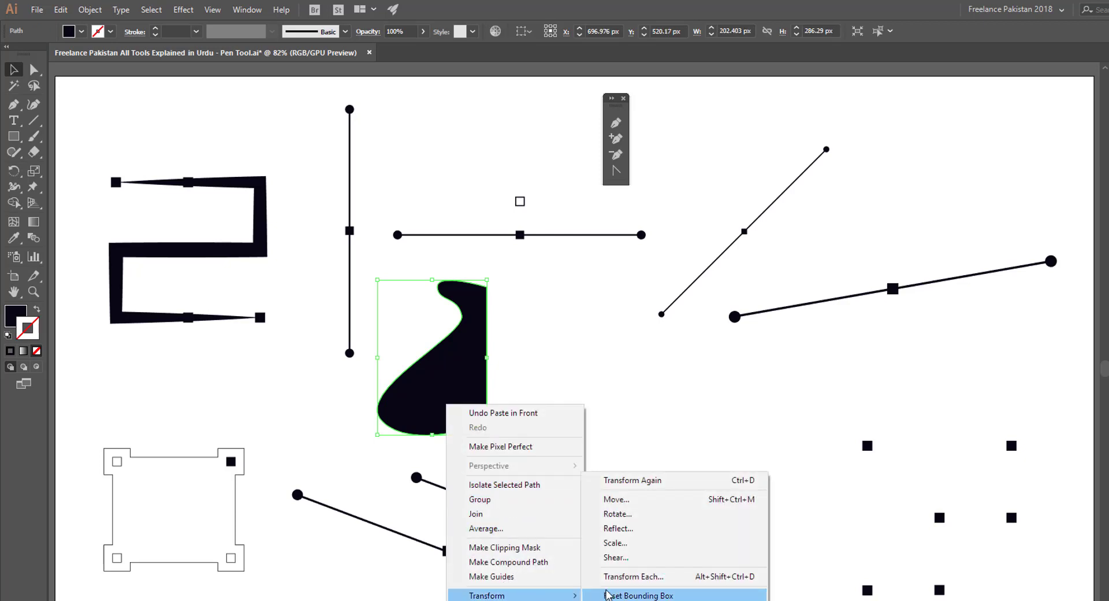
pyautogui.click(617, 528)
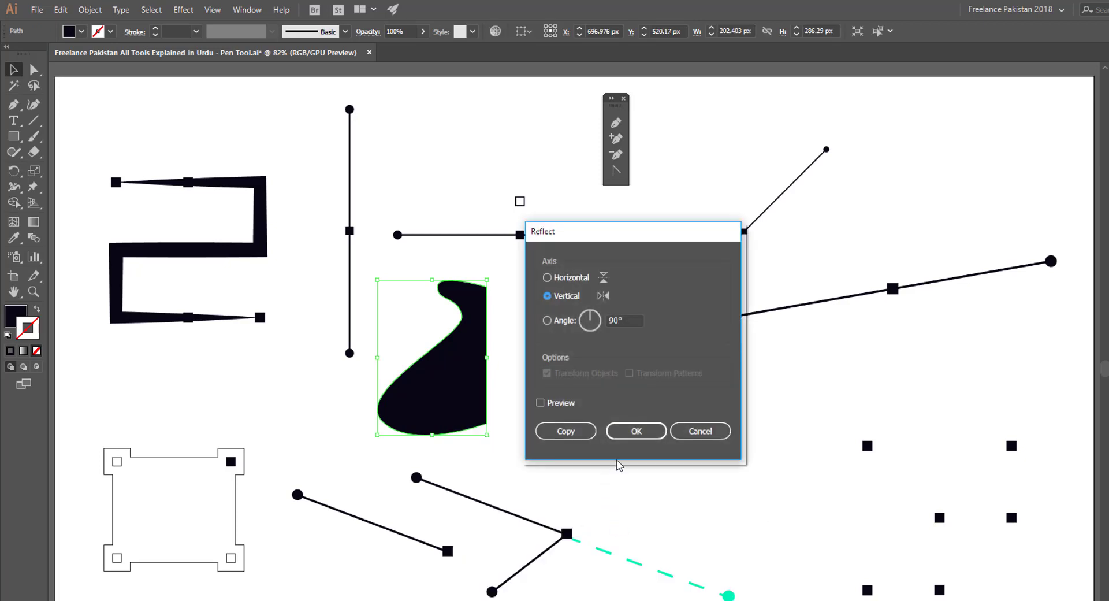
pyautogui.click(567, 431)
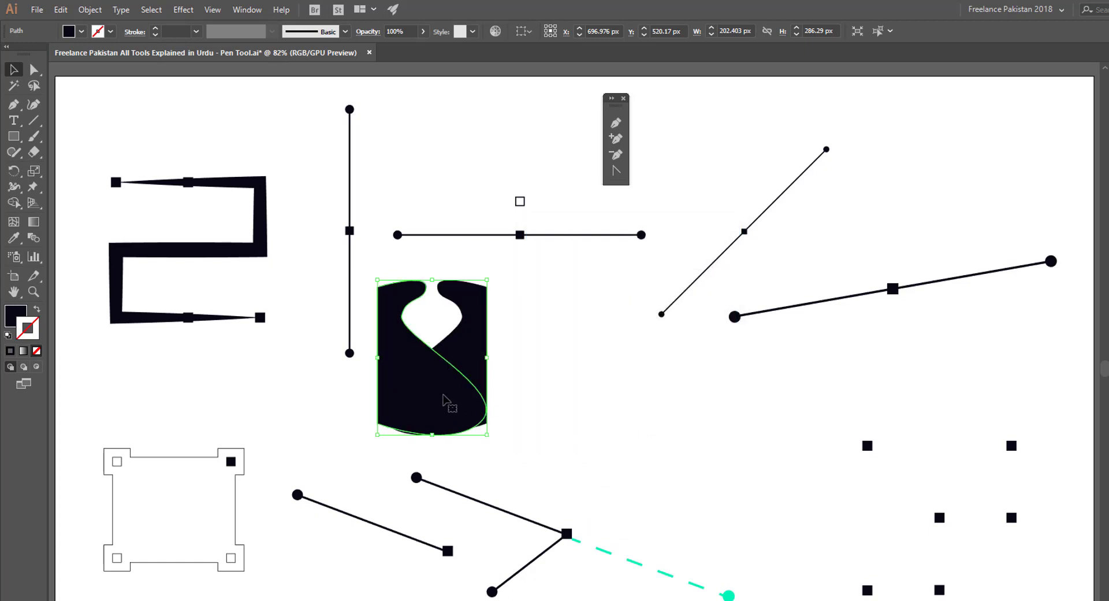
pyautogui.moveTo(444, 400); pyautogui.dragTo(554, 399)
pyautogui.click(646, 423)
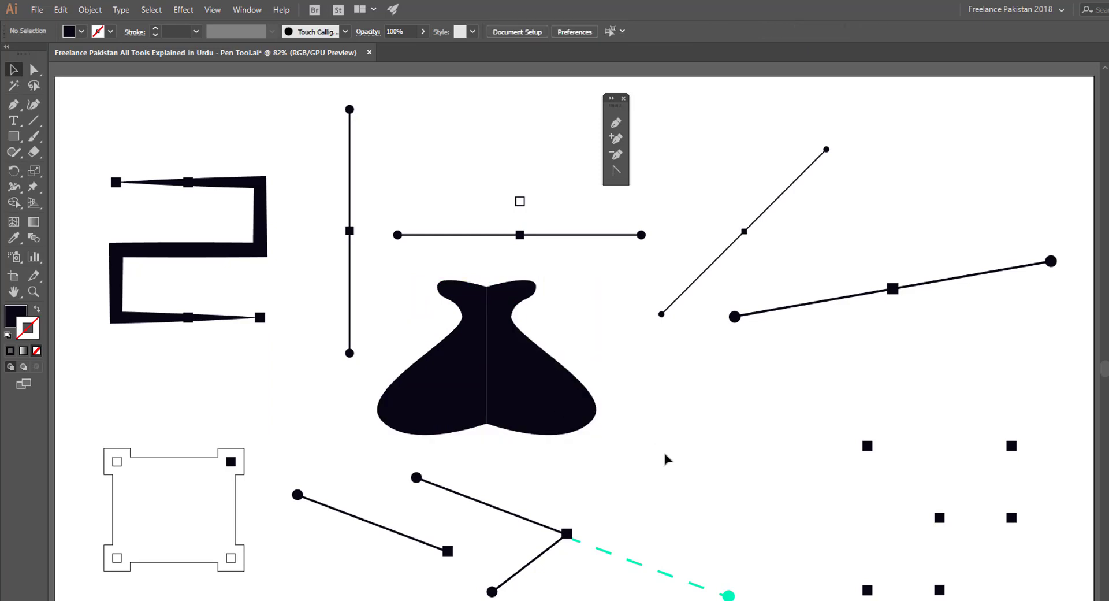
# - Merge the two mirrored halves into one symmetrical shape with the Shape Builder tool, and open the Pathfinder options
pyautogui.click(523, 397)
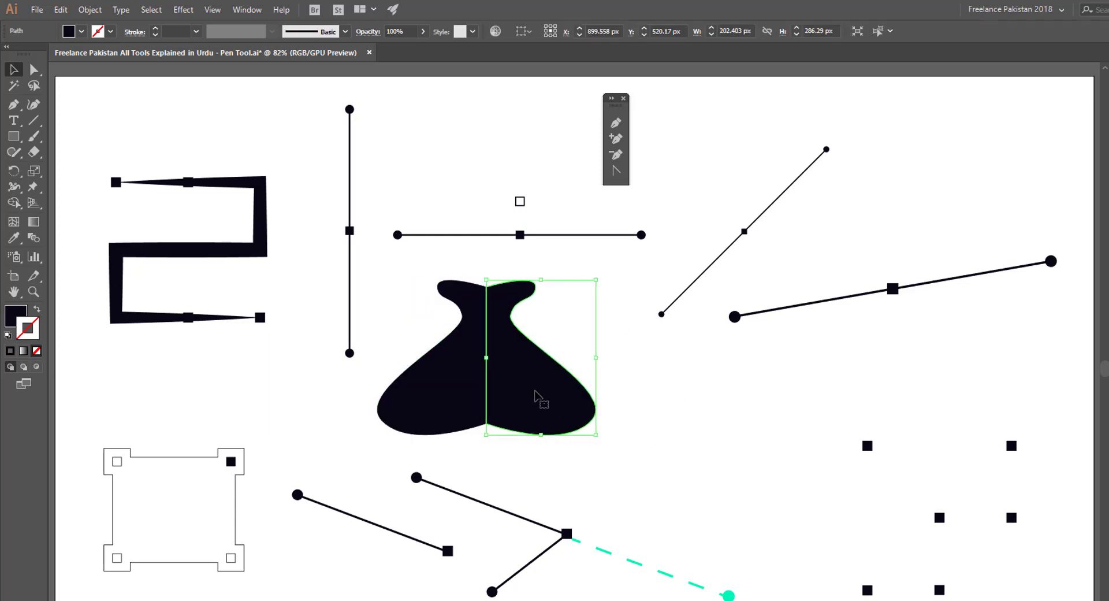
pyautogui.click(670, 396)
pyautogui.moveTo(394, 286); pyautogui.dragTo(595, 434)
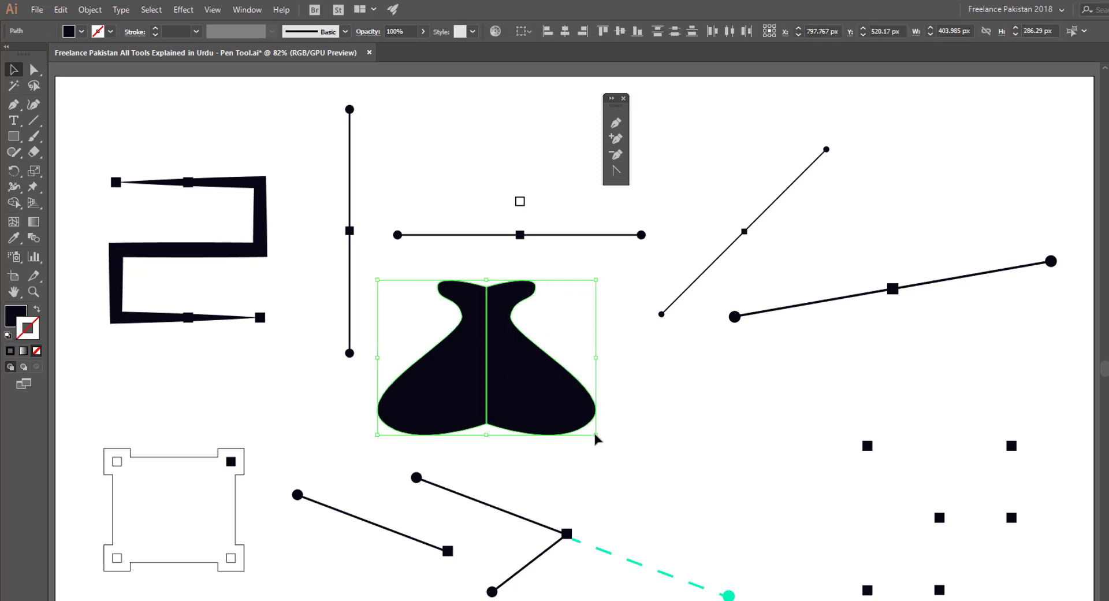
pyautogui.click(14, 198)
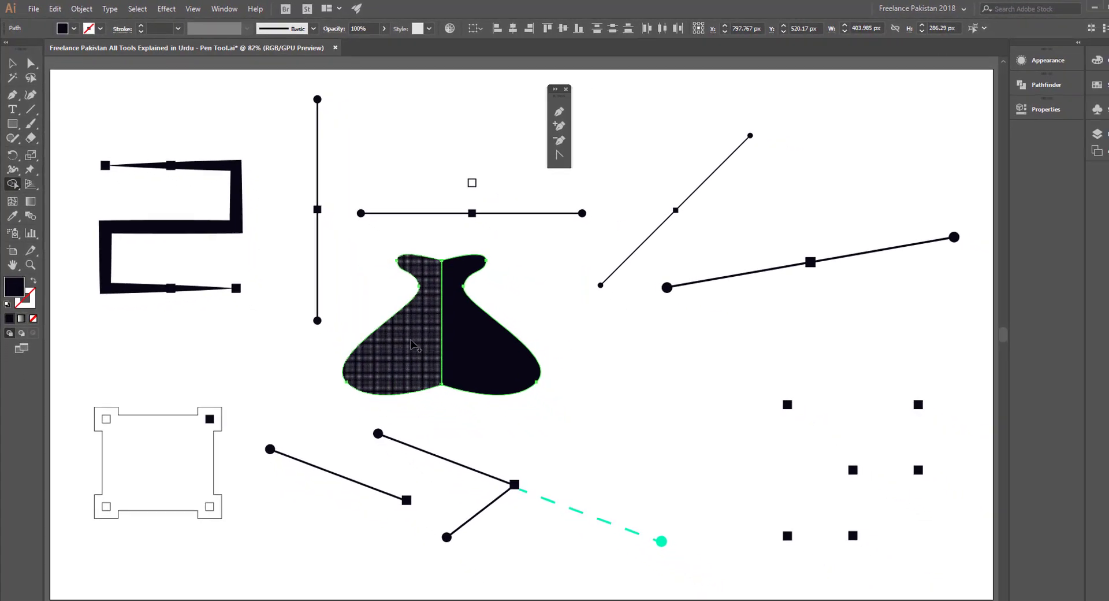
pyautogui.moveTo(404, 338); pyautogui.dragTo(491, 329)
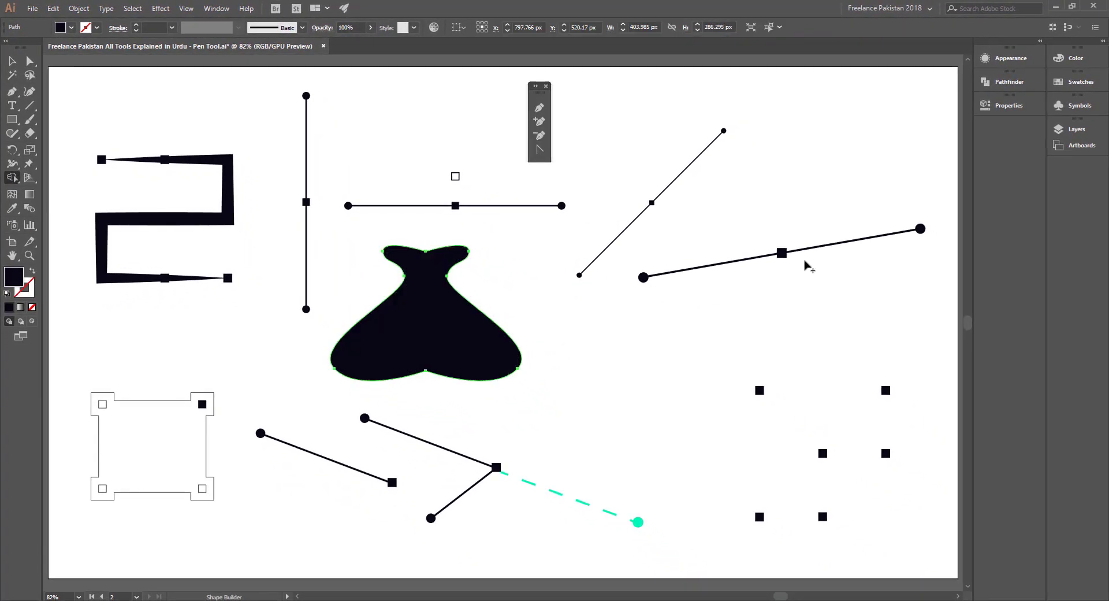
pyautogui.click(1008, 81)
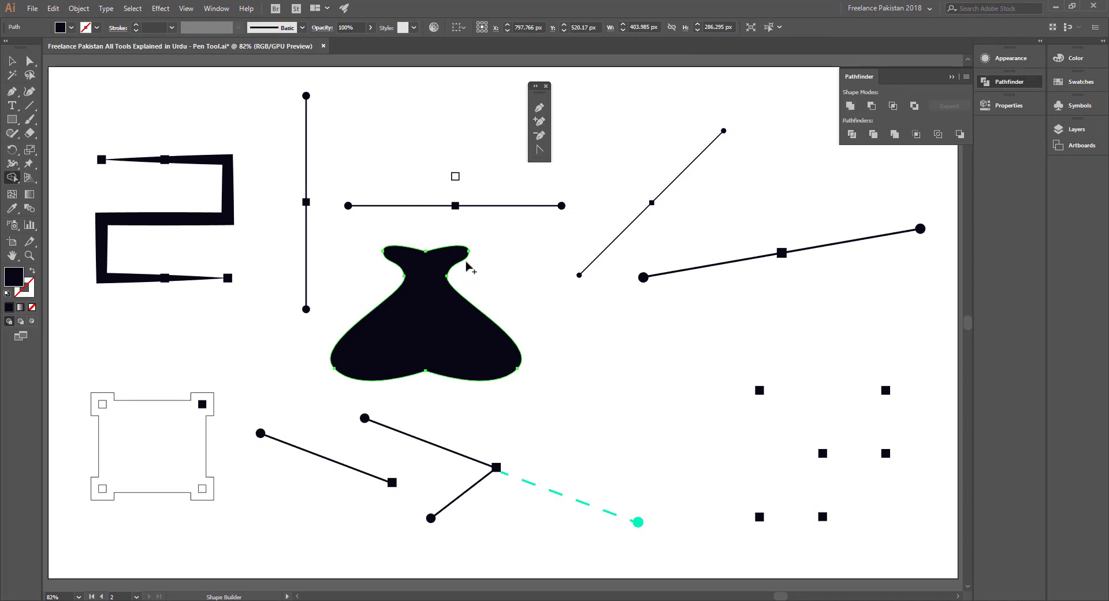
# - Reshape the merged silhouette with the Anchor Point tool by bulging its right edge and pulling new handles from the top-centre and left waist anchors
pyautogui.click(540, 150)
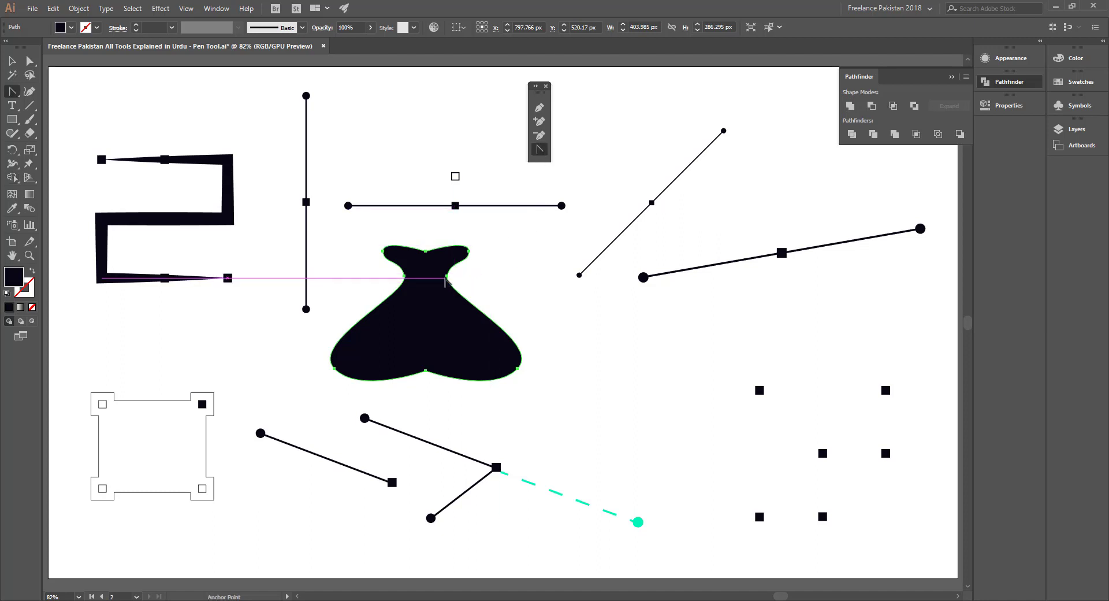
pyautogui.moveTo(478, 310); pyautogui.dragTo(505, 310)
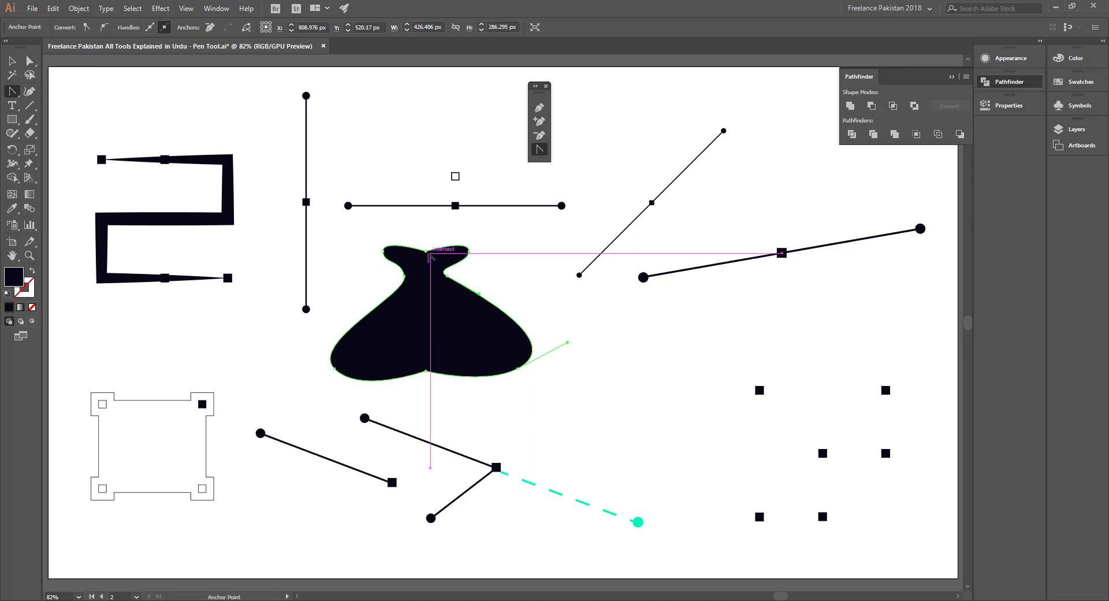
pyautogui.moveTo(427, 253); pyautogui.dragTo(427, 229)
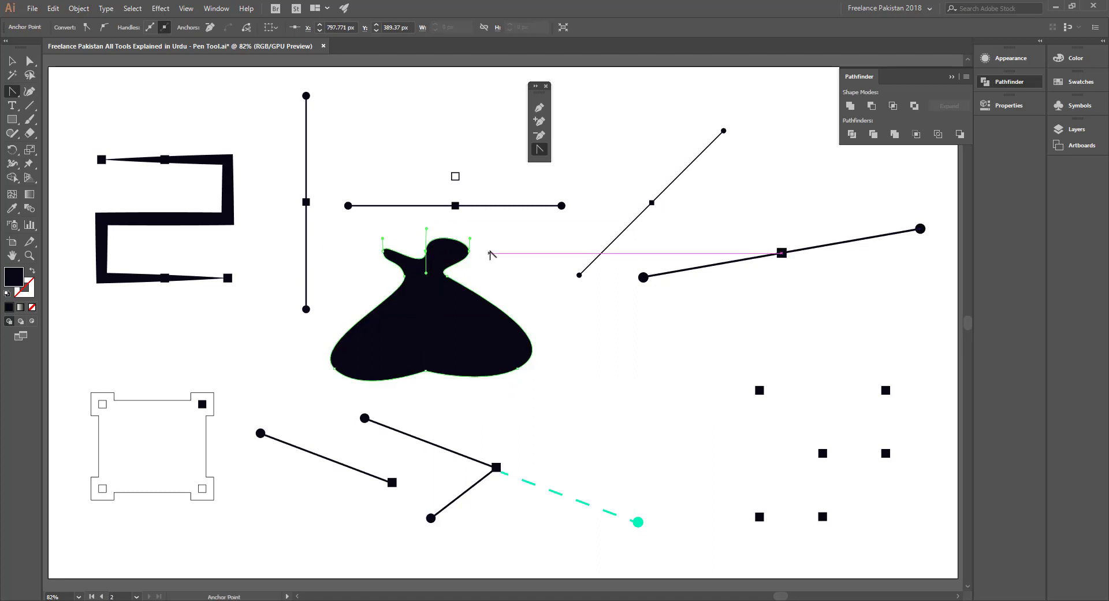
pyautogui.moveTo(405, 279)
pyautogui.mouseDown()
pyautogui.moveTo(372, 289)
pyautogui.moveTo(371, 250)
pyautogui.moveTo(387, 267)
pyautogui.mouseUp()
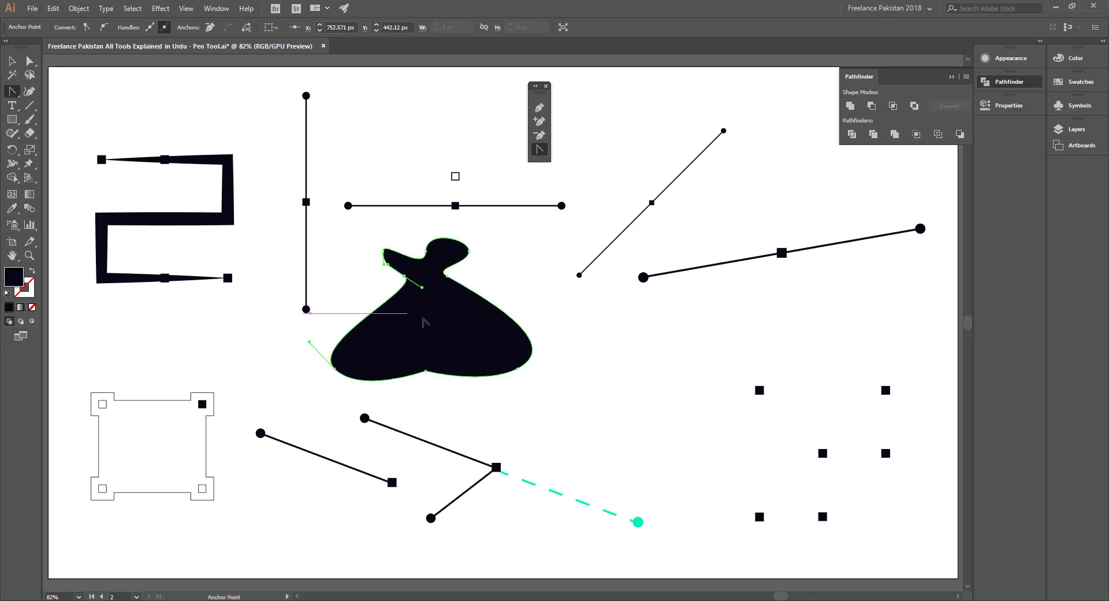
pyautogui.click(14, 62)
pyautogui.click(468, 241)
pyautogui.click(563, 273)
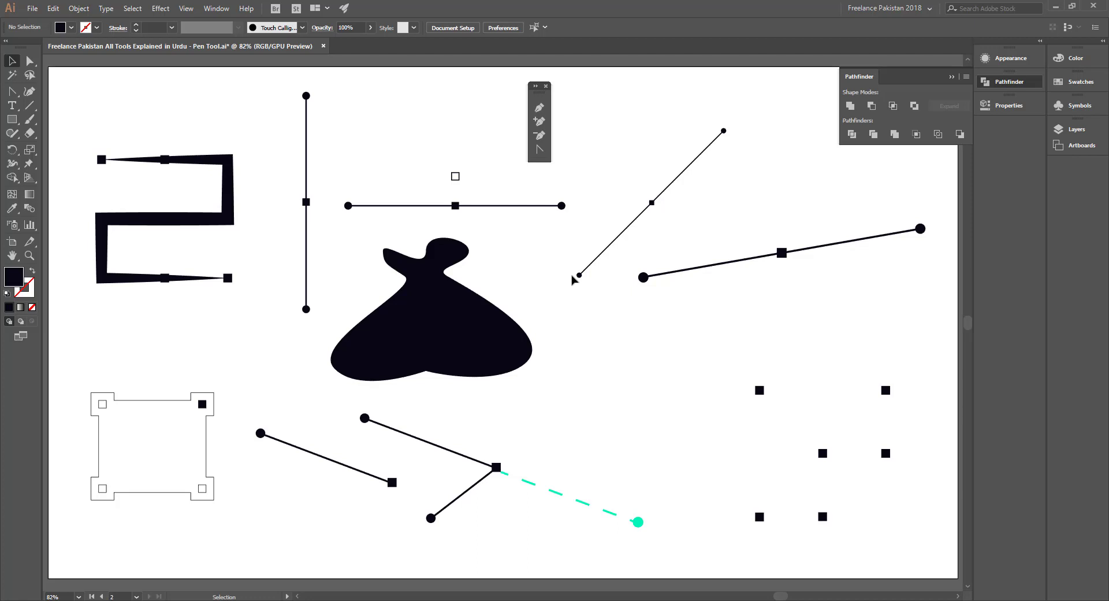
# - Draw a closed triangle about 253 by 60 px above the horizontal line diagram with the Pen tool, switching temporarily to Direct Selection while drawing
pyautogui.press('p')
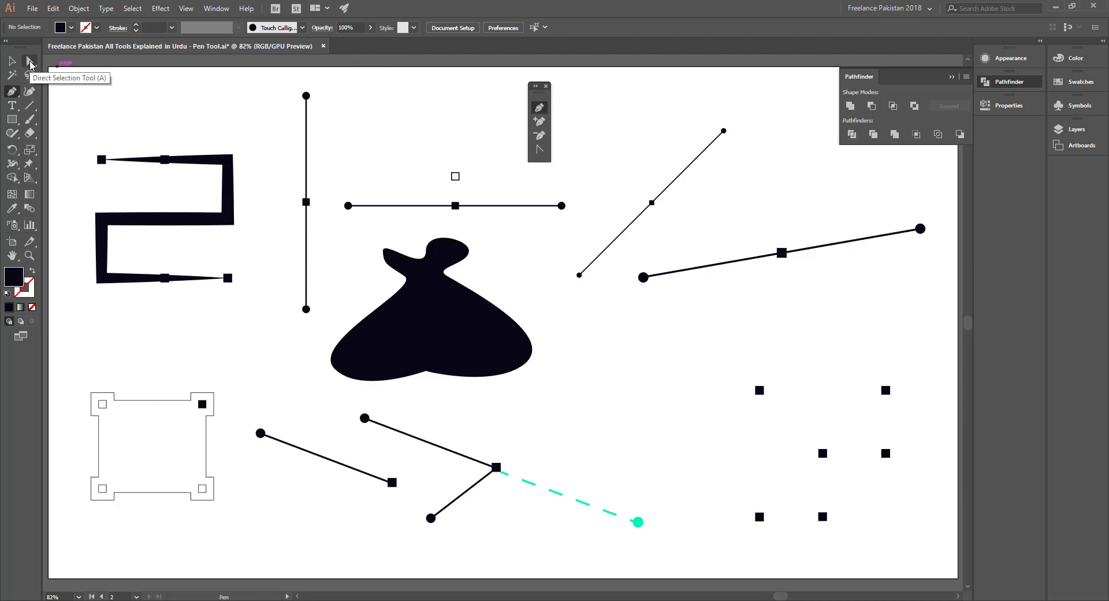
pyautogui.click(30, 62)
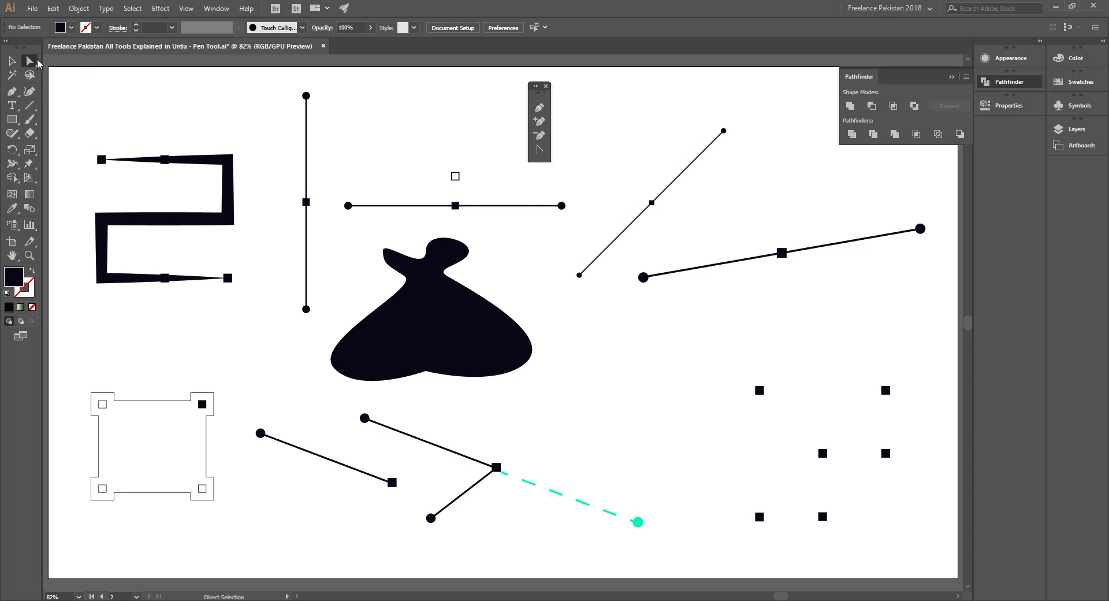
pyautogui.click(13, 94)
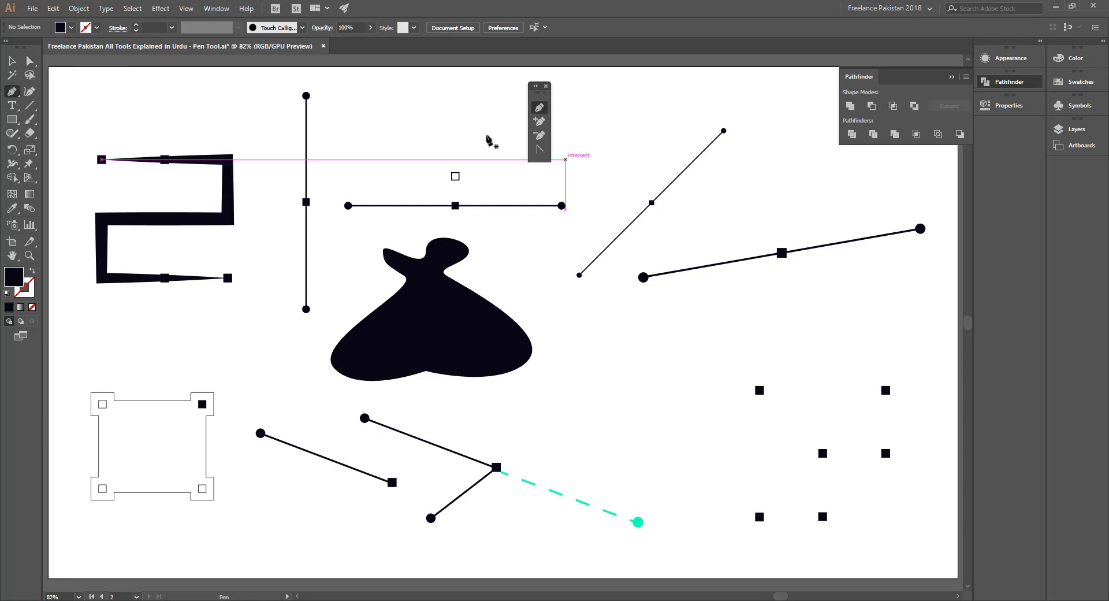
pyautogui.click(351, 119)
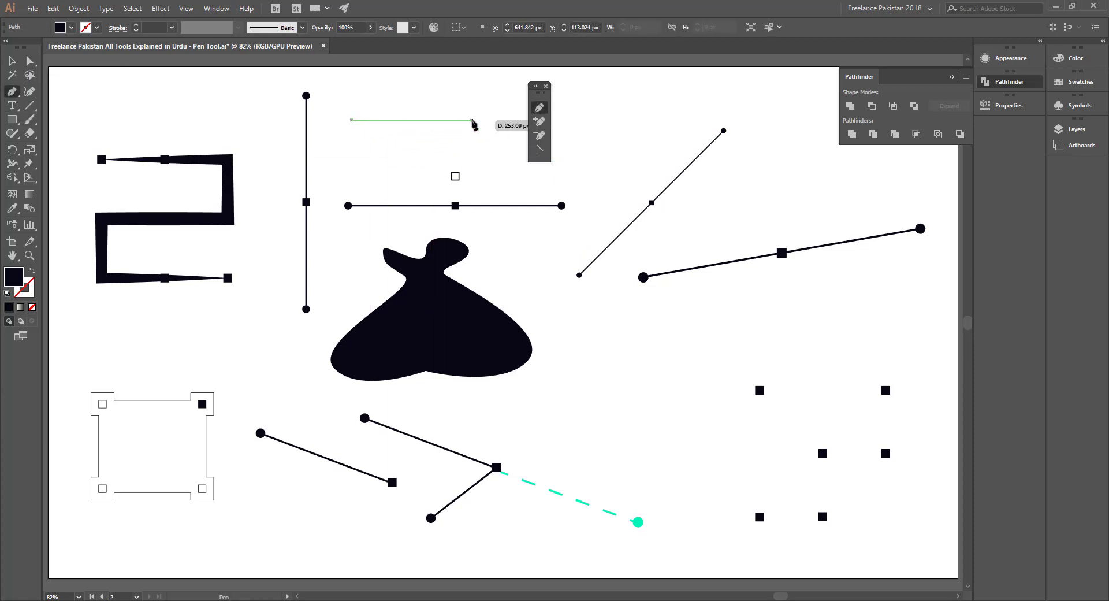
pyautogui.click(472, 119)
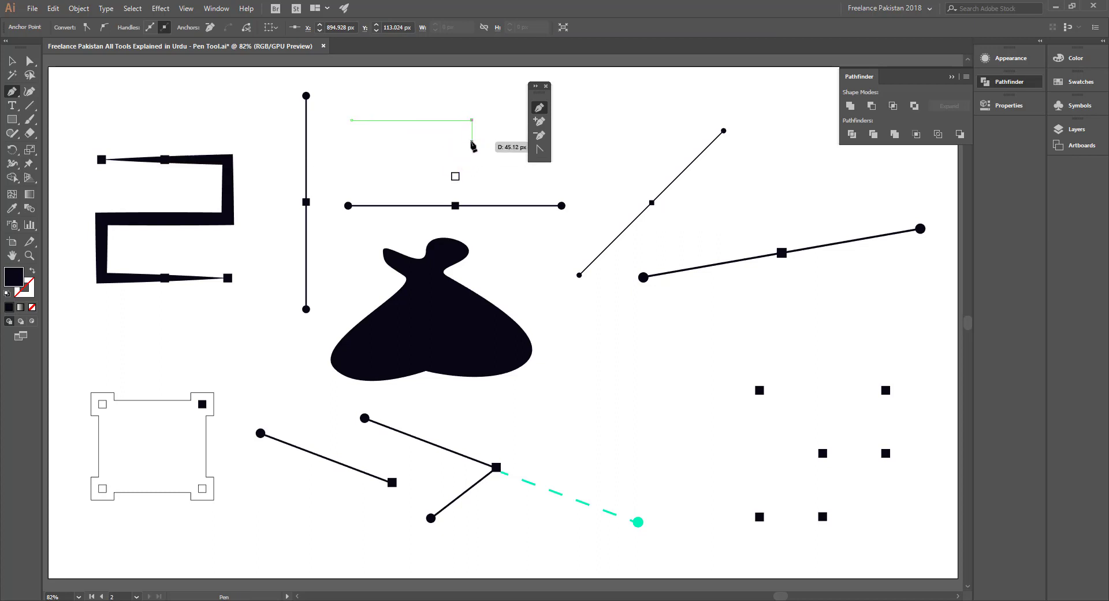
pyautogui.press('ctrl')
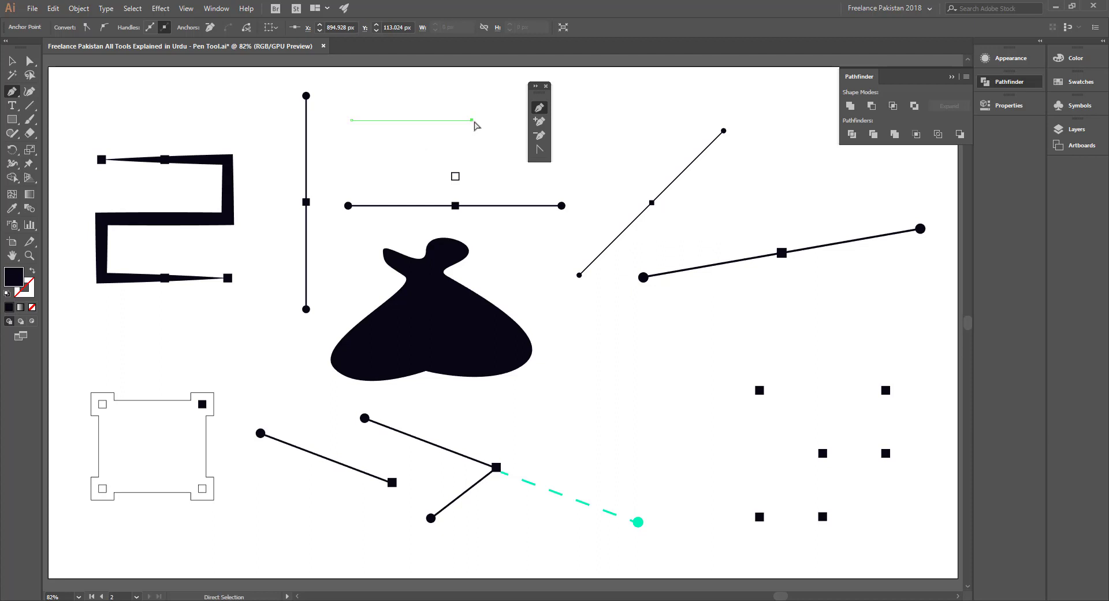
pyautogui.moveTo(473, 123); pyautogui.dragTo(449, 97)
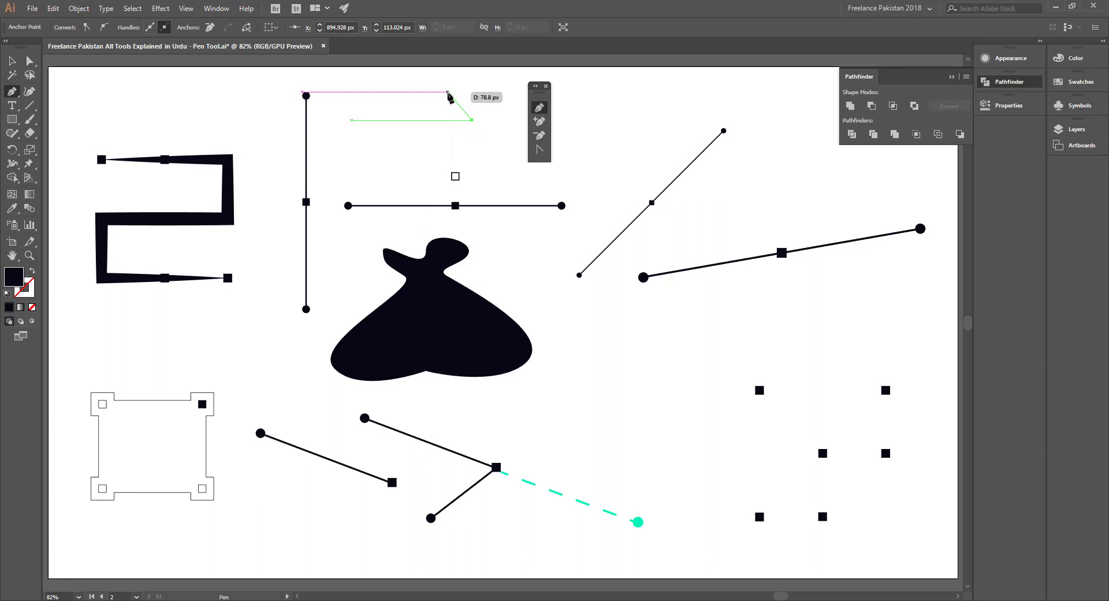
pyautogui.click(448, 93)
pyautogui.click(354, 121)
# - Move the filled triangle left toward the top of the vertical line diagram and select it
pyautogui.click(11, 61)
pyautogui.click(383, 145)
pyautogui.moveTo(431, 112); pyautogui.dragTo(396, 106)
pyautogui.click(408, 136)
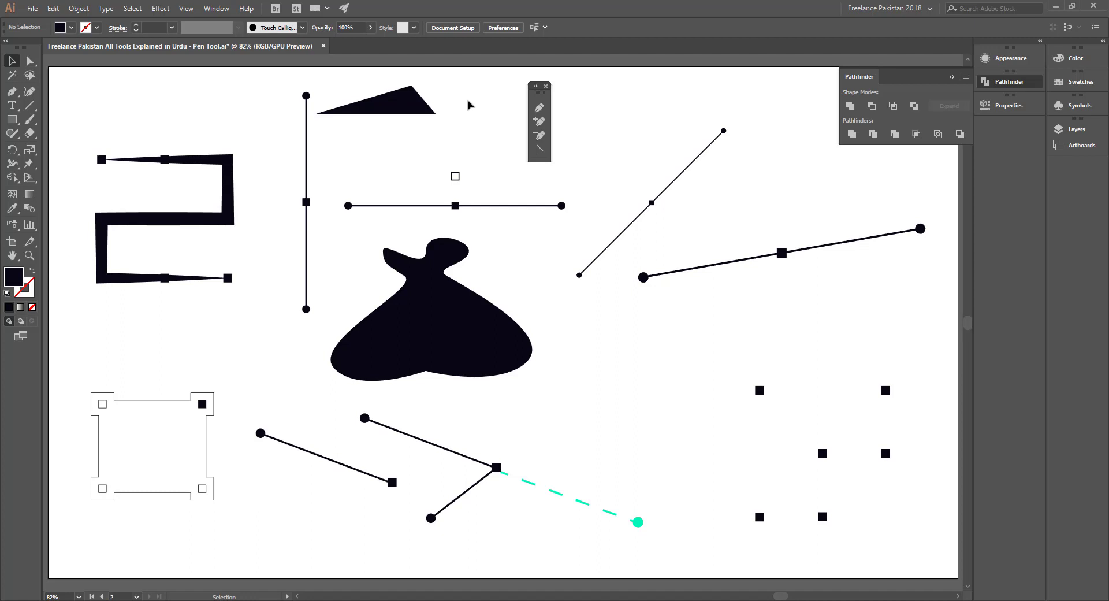
pyautogui.moveTo(466, 103); pyautogui.dragTo(417, 133)
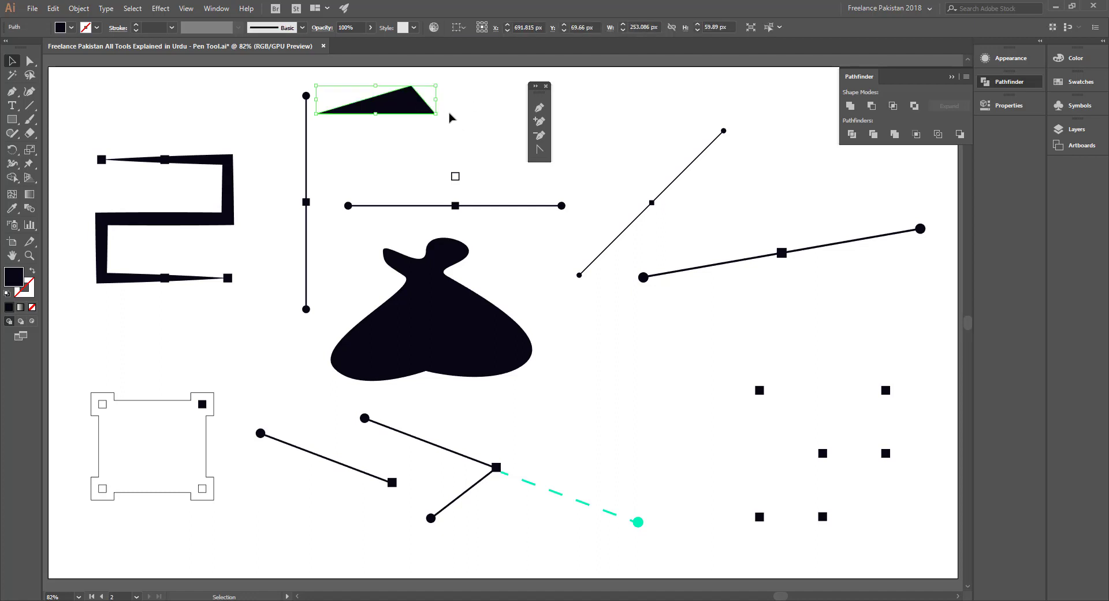